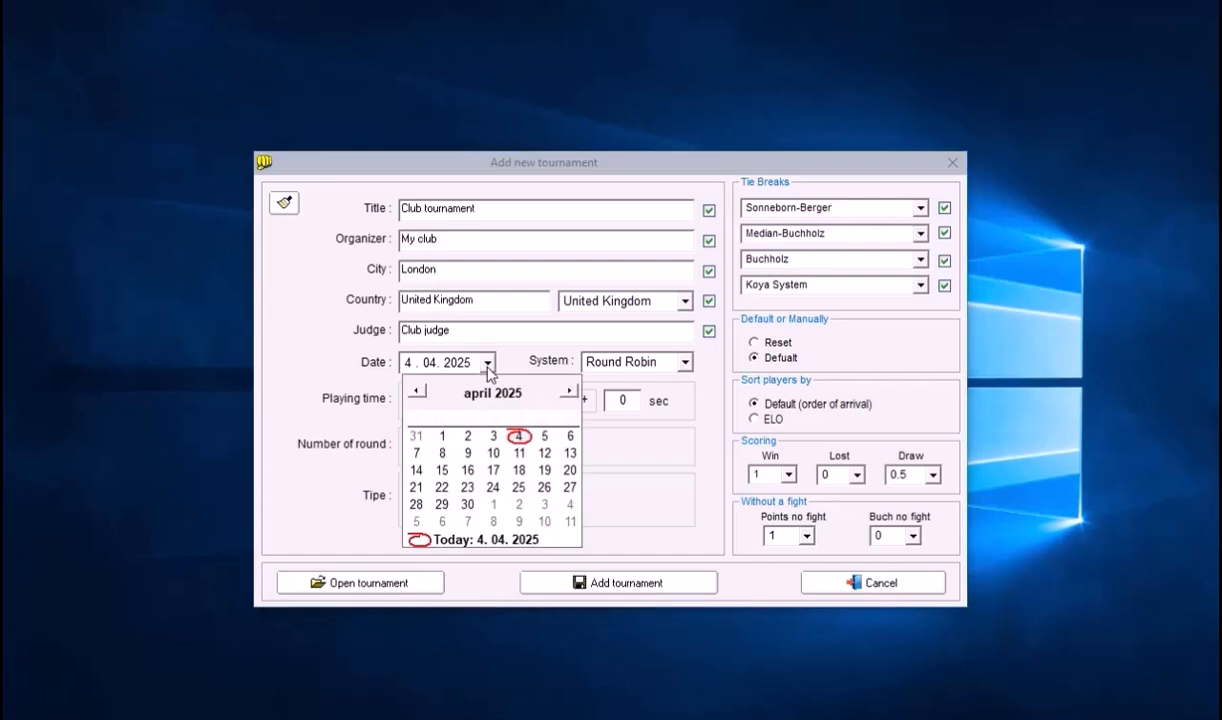
# Set the tournament's playing time to 10 minutes and the number of rounds to 7, and mark it as Unrated
pyautogui.click(488, 364)
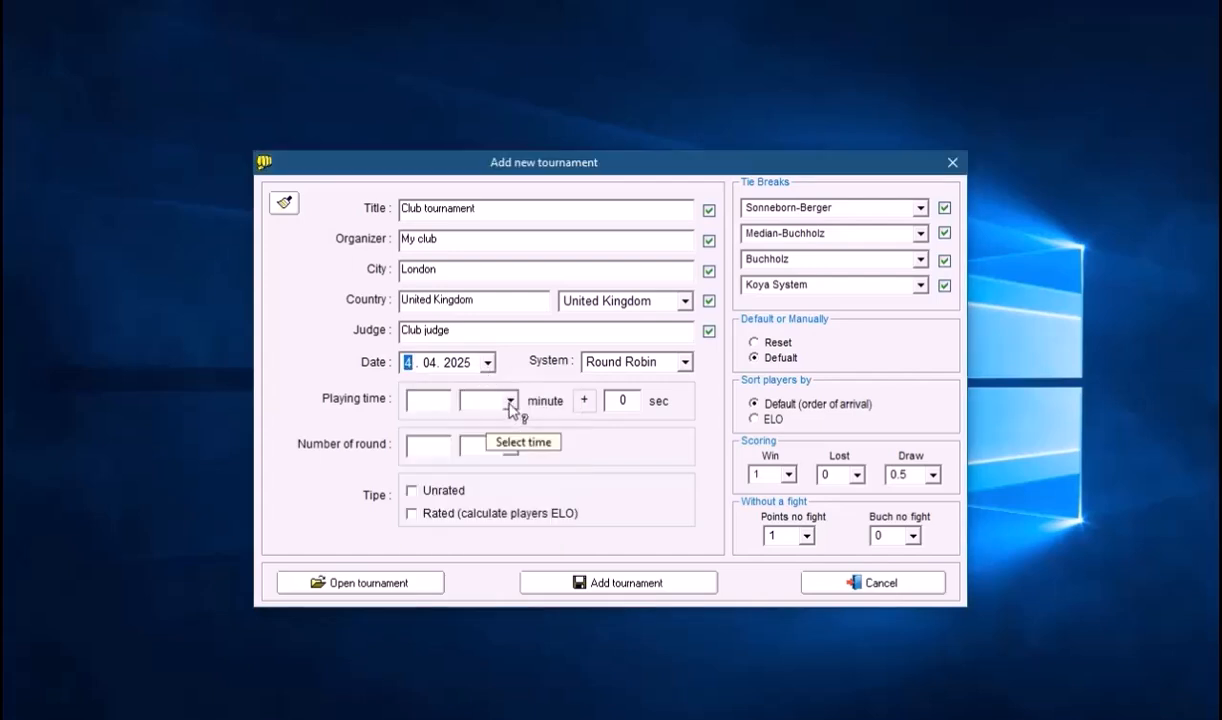
pyautogui.click(510, 402)
pyautogui.click(498, 452)
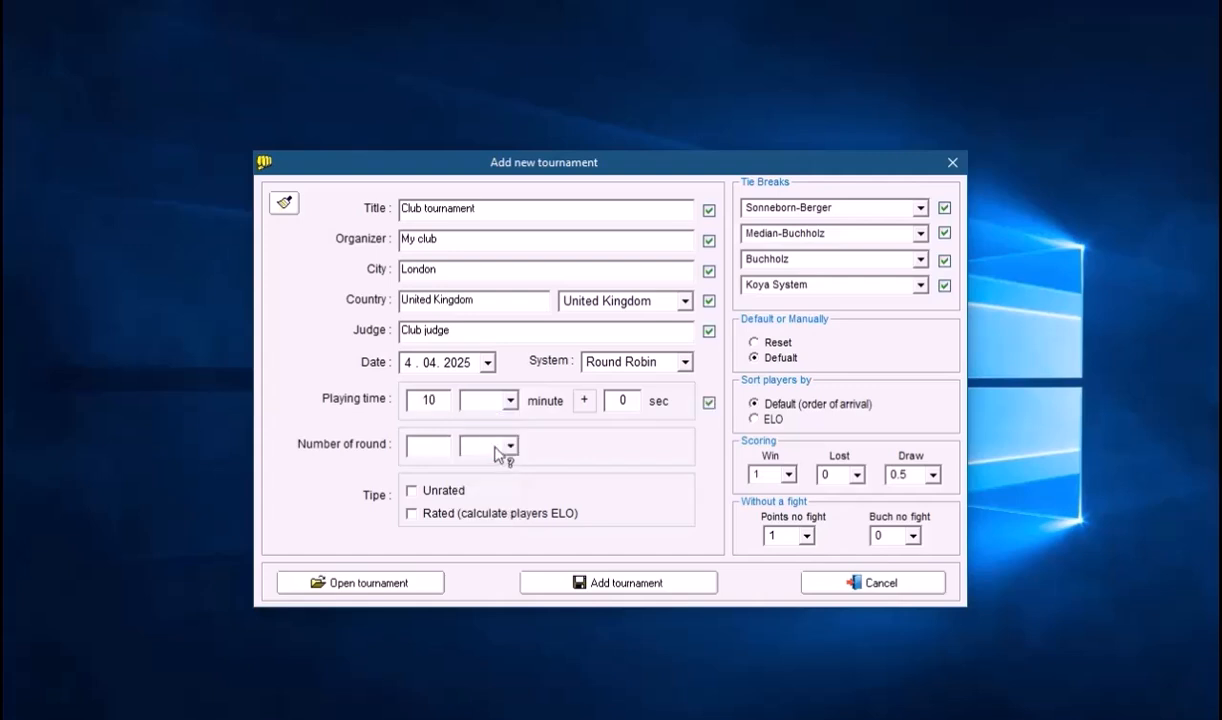
pyautogui.click(510, 446)
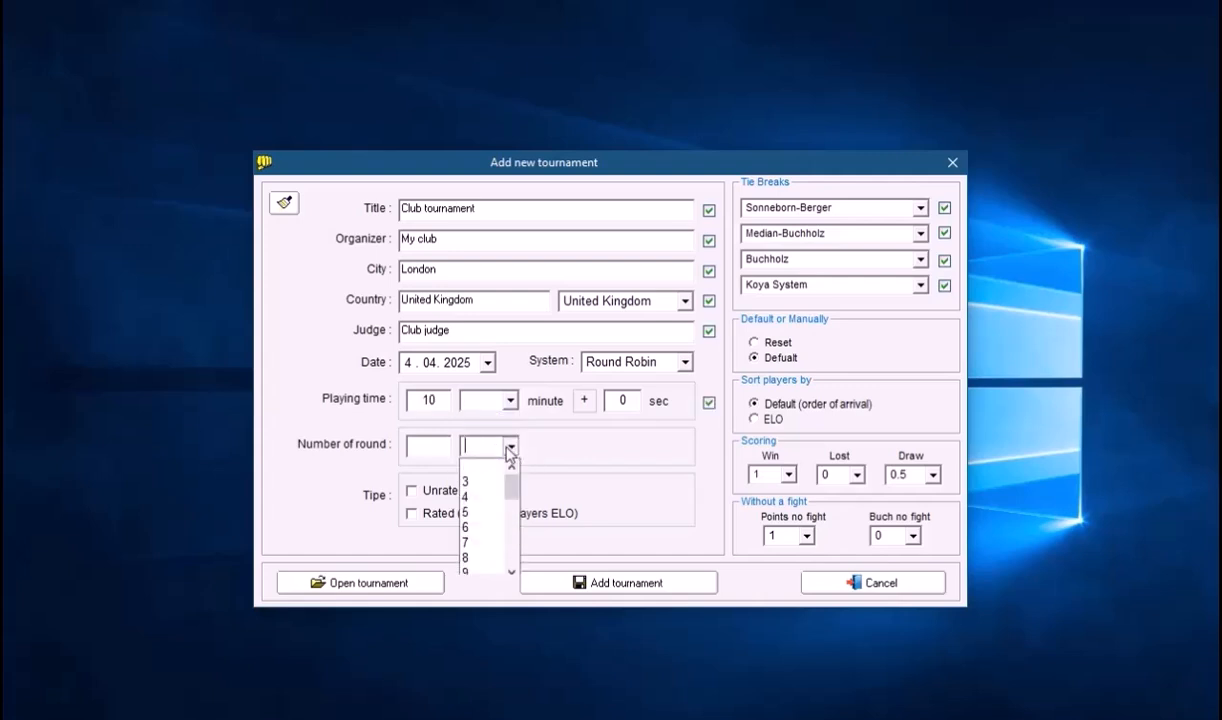
pyautogui.click(489, 542)
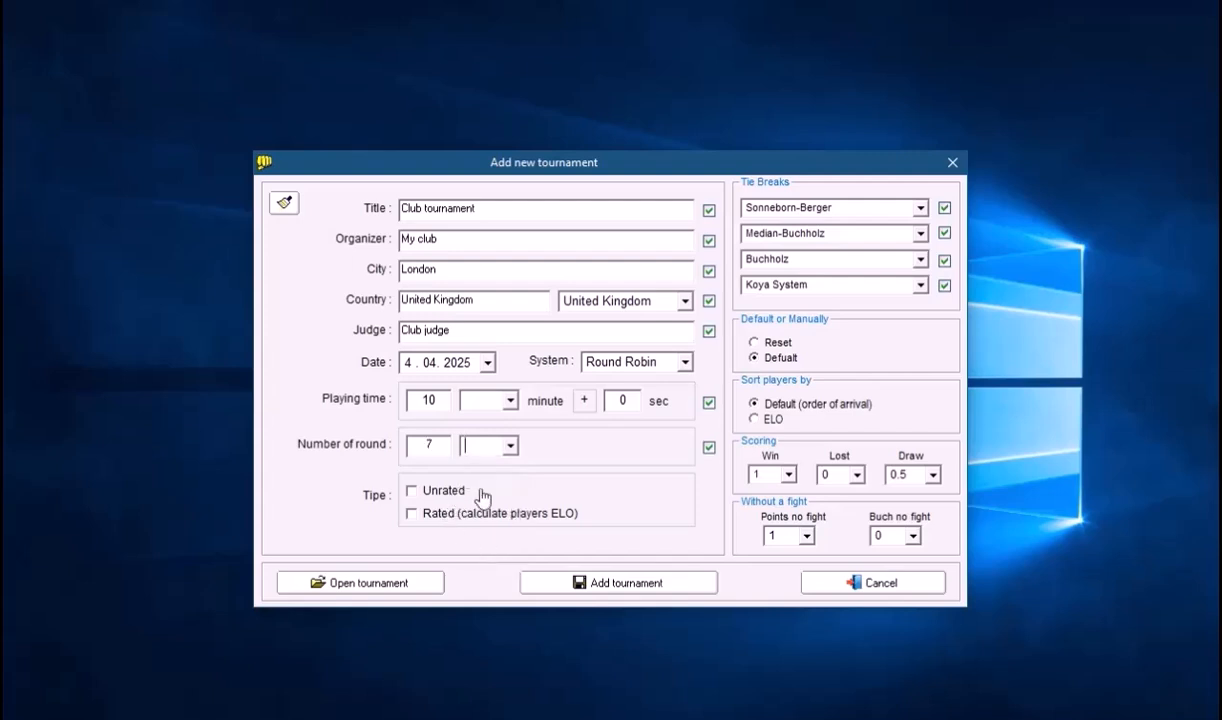
pyautogui.click(444, 491)
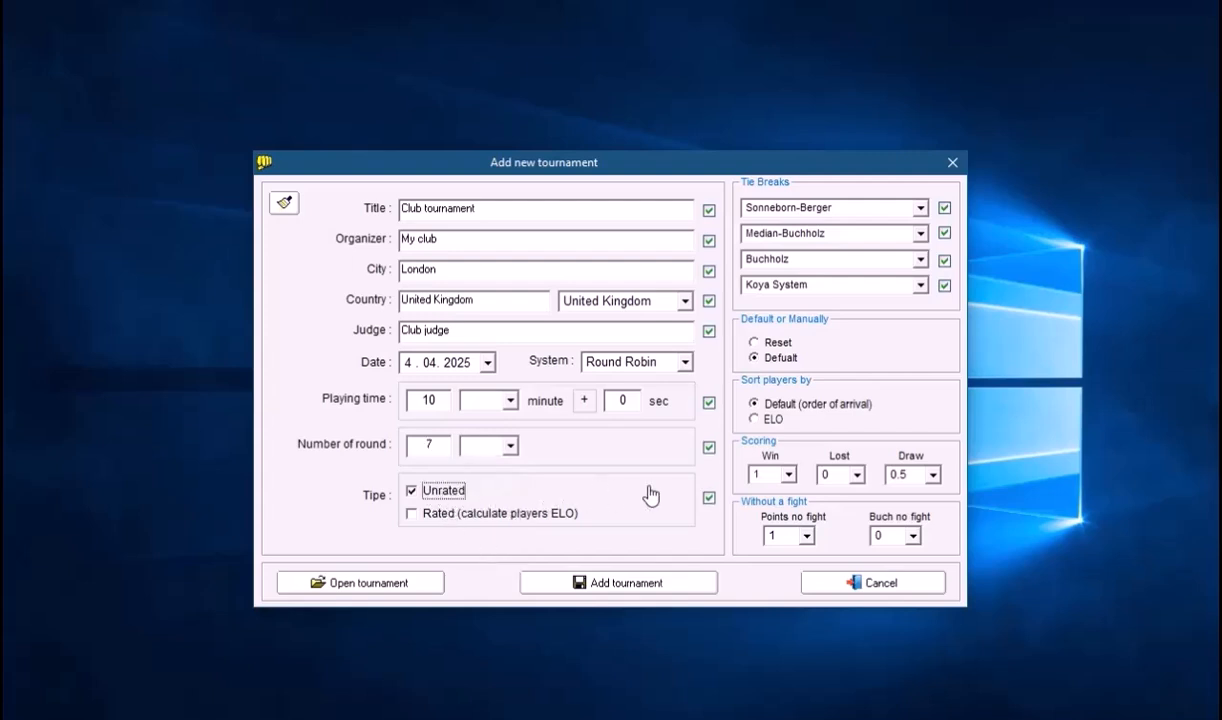
# Look through the available options for the first tie-break without changing it
pyautogui.click(886, 208)
pyautogui.moveTo(919, 252); pyautogui.dragTo(918, 224)
pyautogui.click(896, 177)
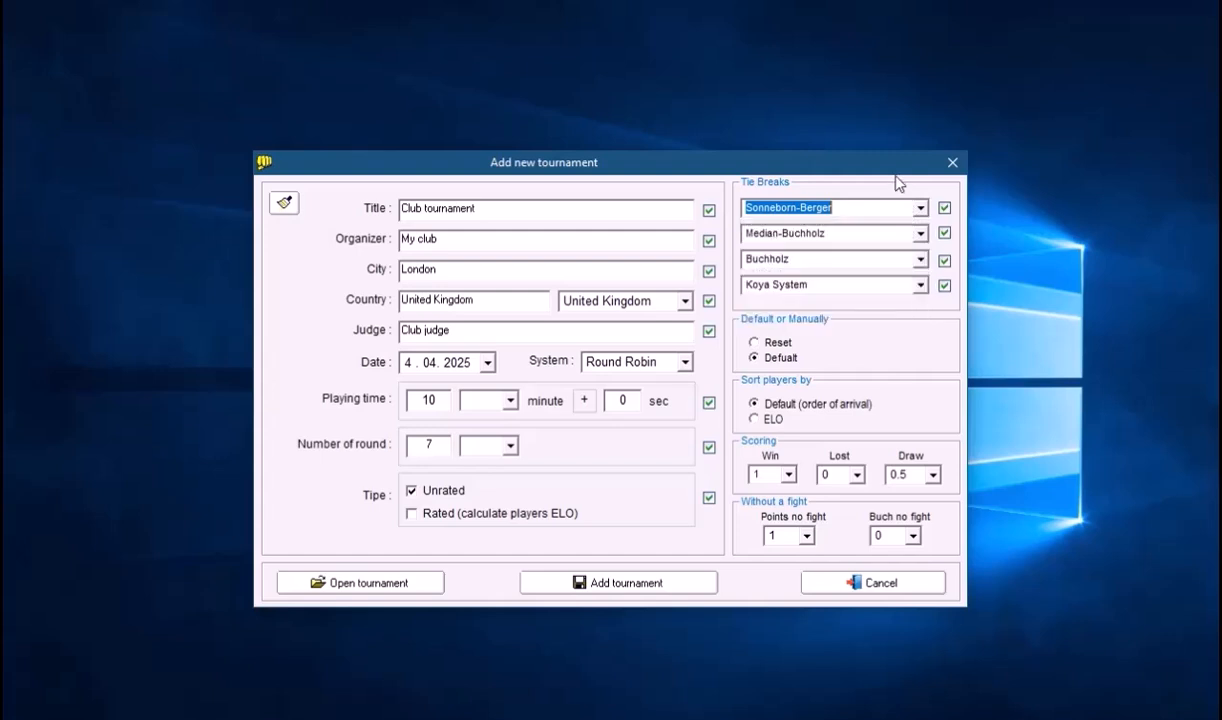
# Try clearing the tie-breaks and choosing Number of Wins as the first one, and restore the default tie-breaks
pyautogui.click(773, 344)
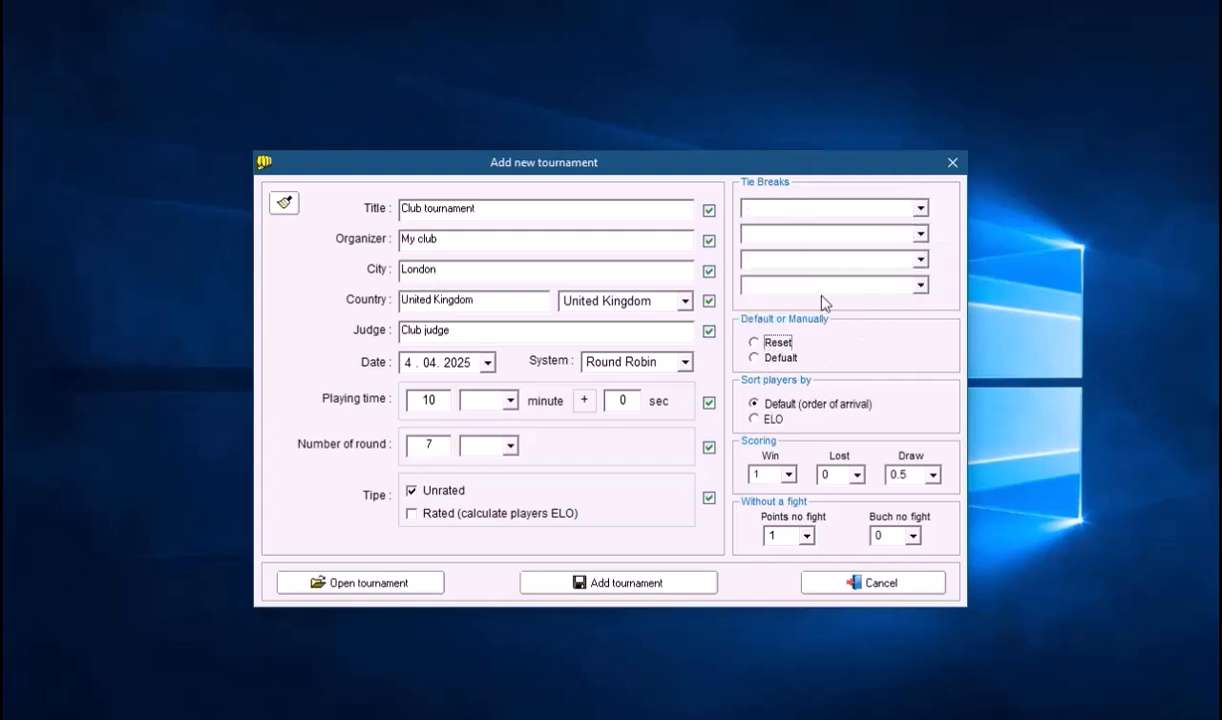
pyautogui.click(920, 208)
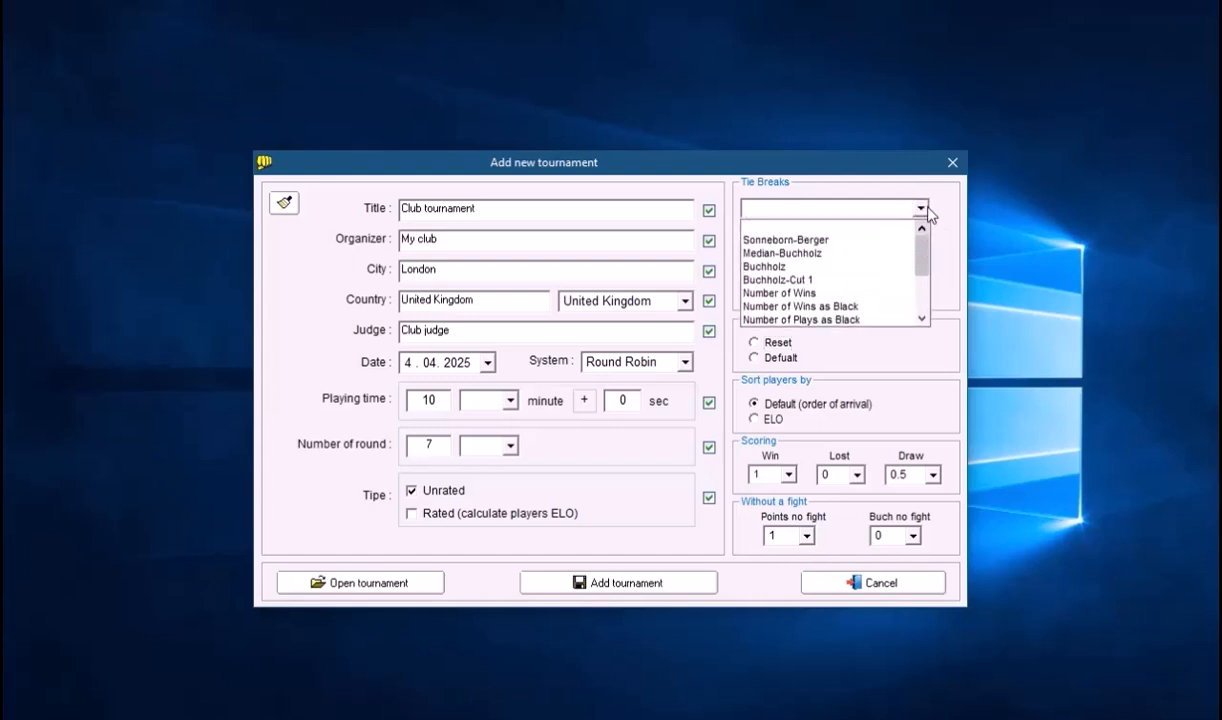
pyautogui.moveTo(921, 260)
pyautogui.mouseDown()
pyautogui.moveTo(924, 284)
pyautogui.moveTo(926, 250)
pyautogui.mouseUp()
pyautogui.click(949, 232)
pyautogui.click(916, 208)
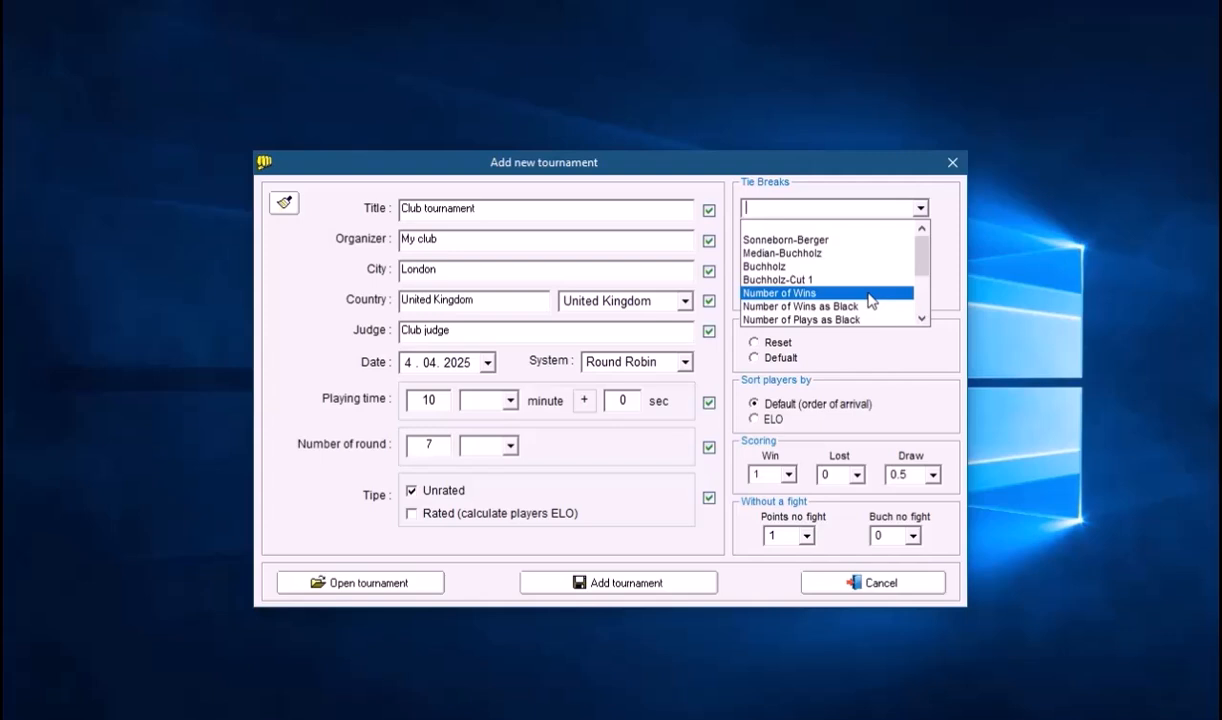
pyautogui.click(868, 295)
pyautogui.click(770, 344)
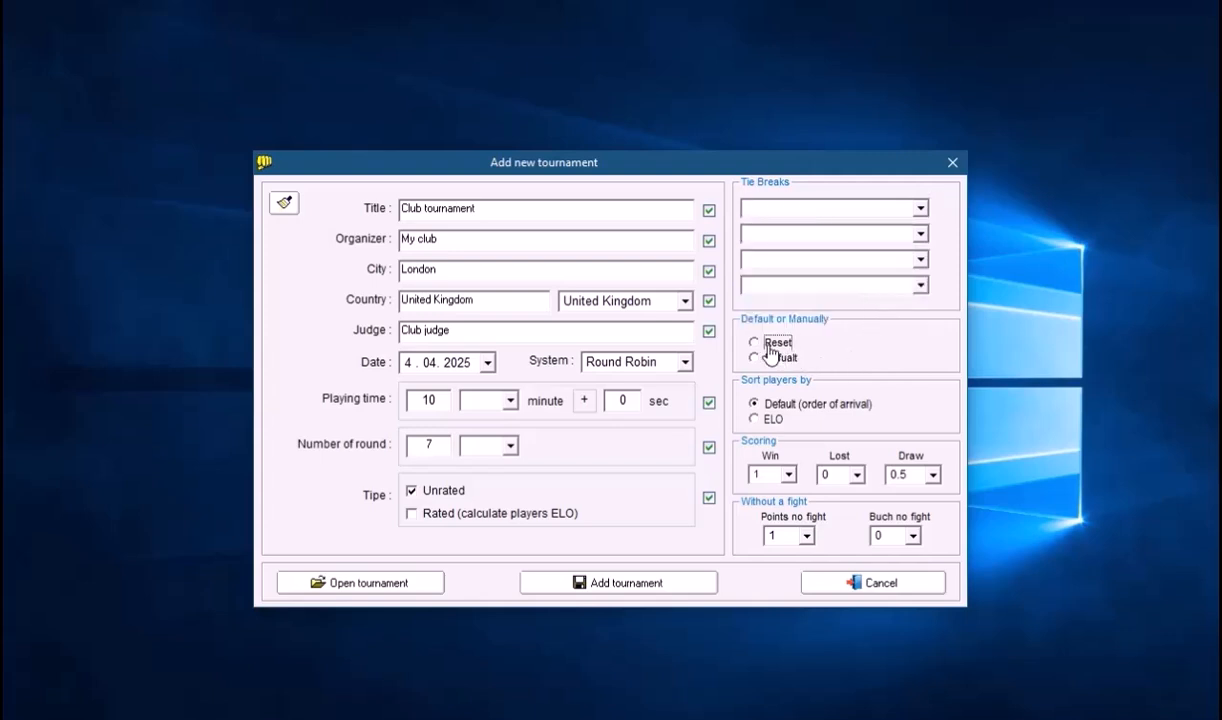
pyautogui.click(770, 356)
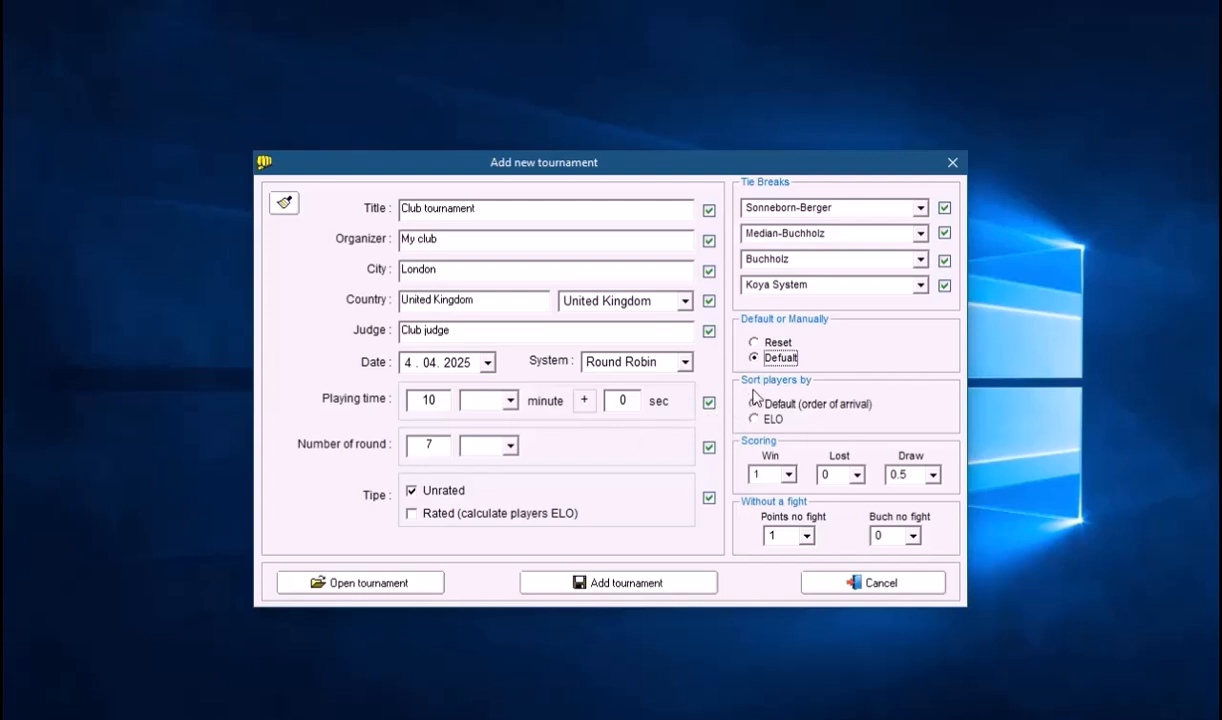
# Keep the players sorted by default order of arrival and add the tournament
pyautogui.click(772, 421)
pyautogui.click(772, 406)
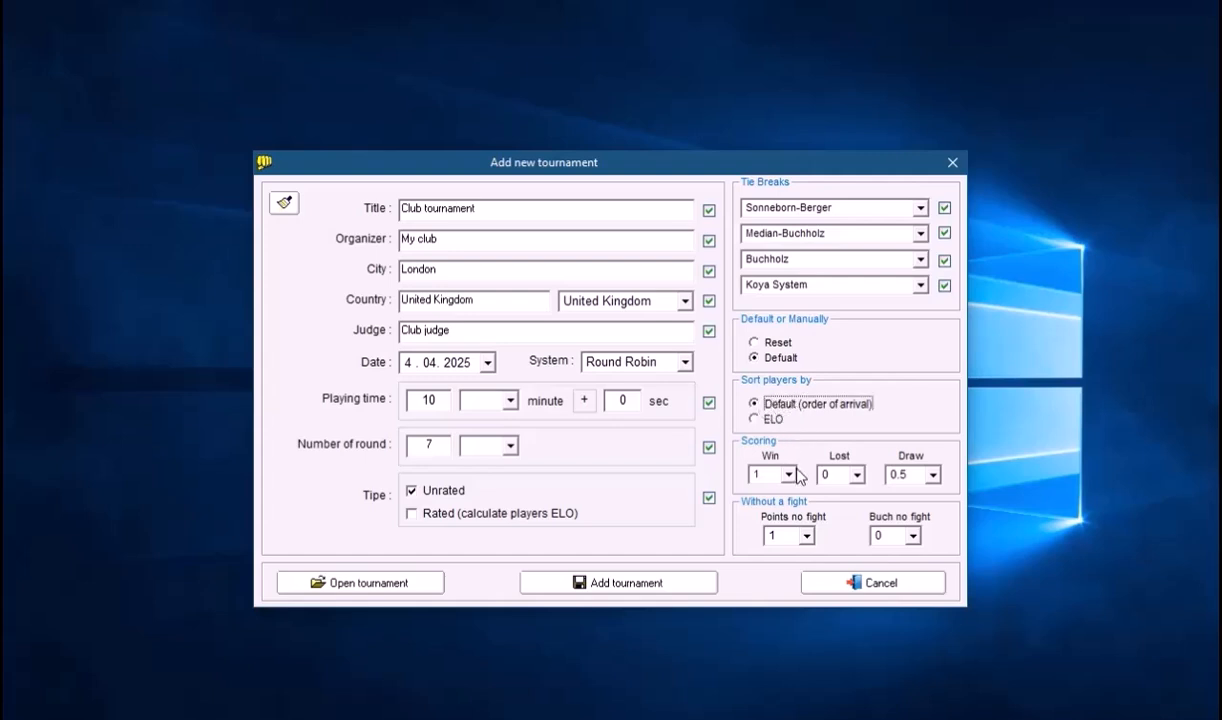
pyautogui.click(593, 583)
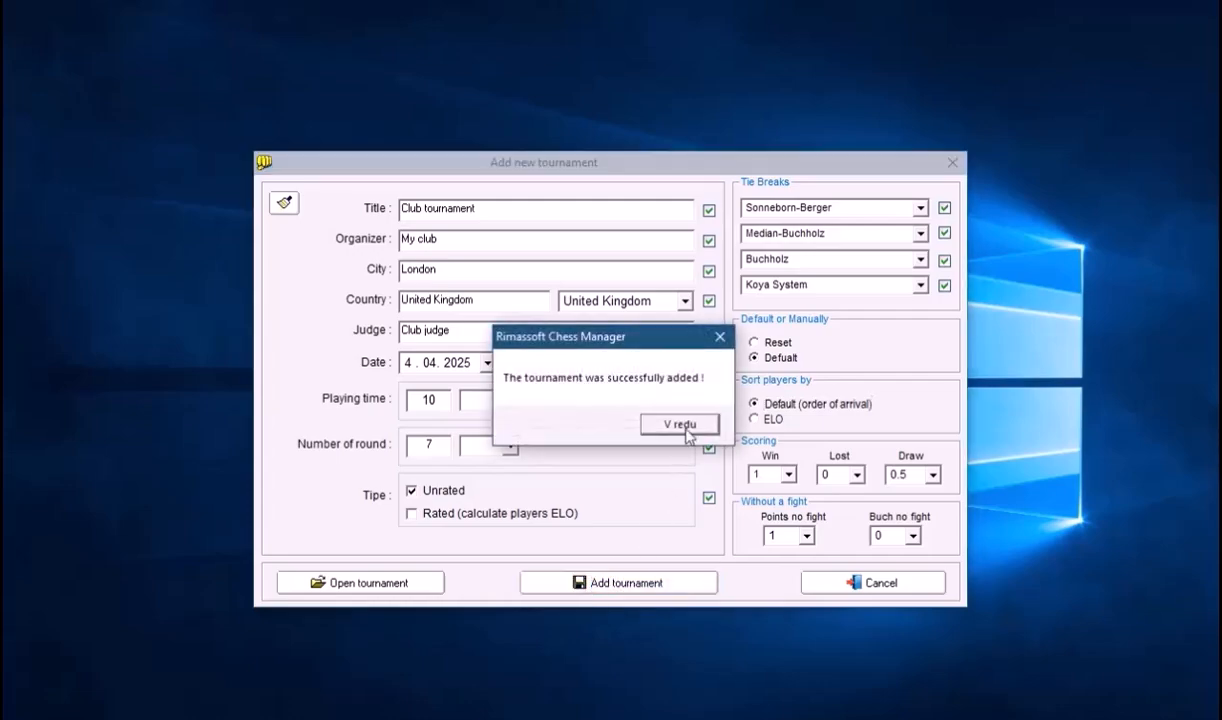
pyautogui.click(686, 430)
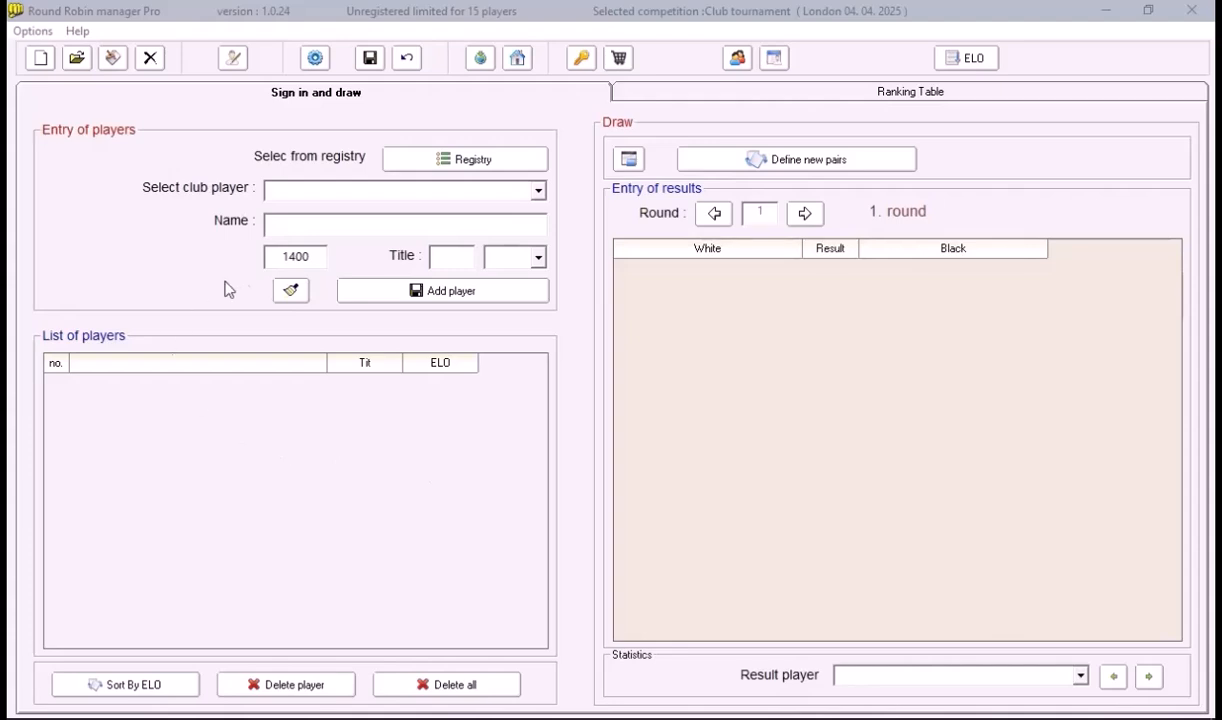
# Add Player 1 with an ELO of 1400 to the list of players
pyautogui.click(317, 223)
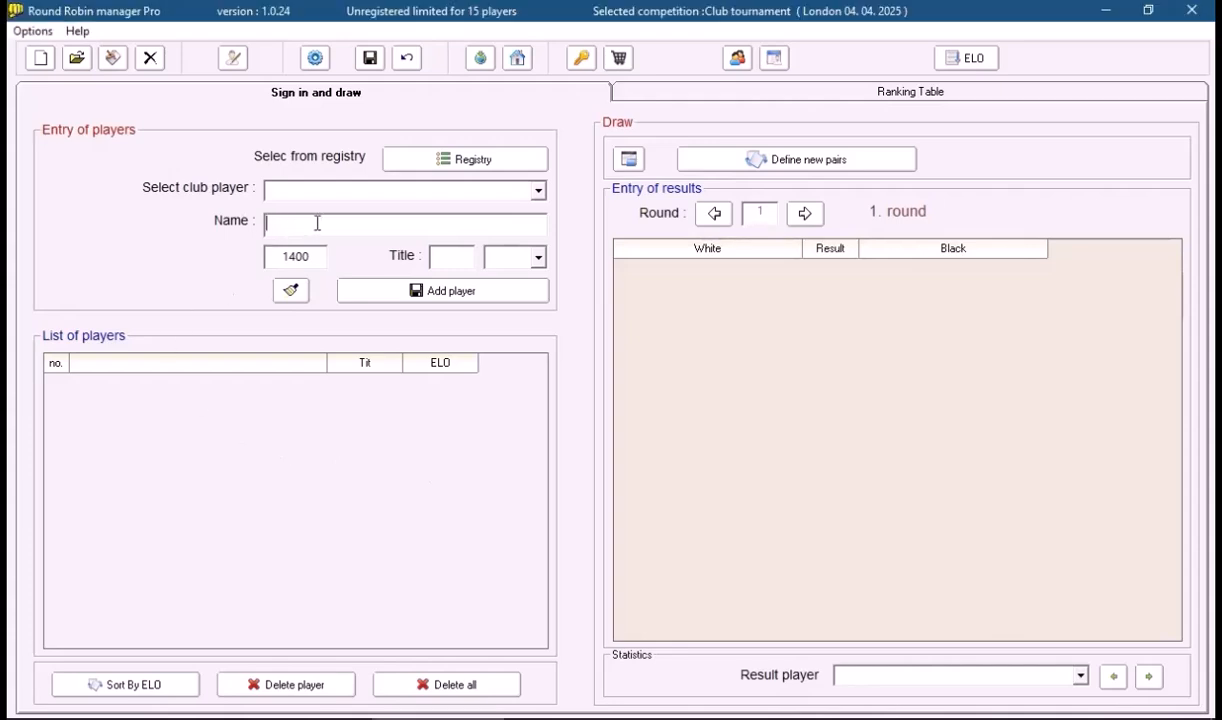
pyautogui.write('Player')
pyautogui.moveTo(328, 230); pyautogui.dragTo(236, 218)
pyautogui.click(339, 217)
pyautogui.write('1')
pyautogui.click(466, 298)
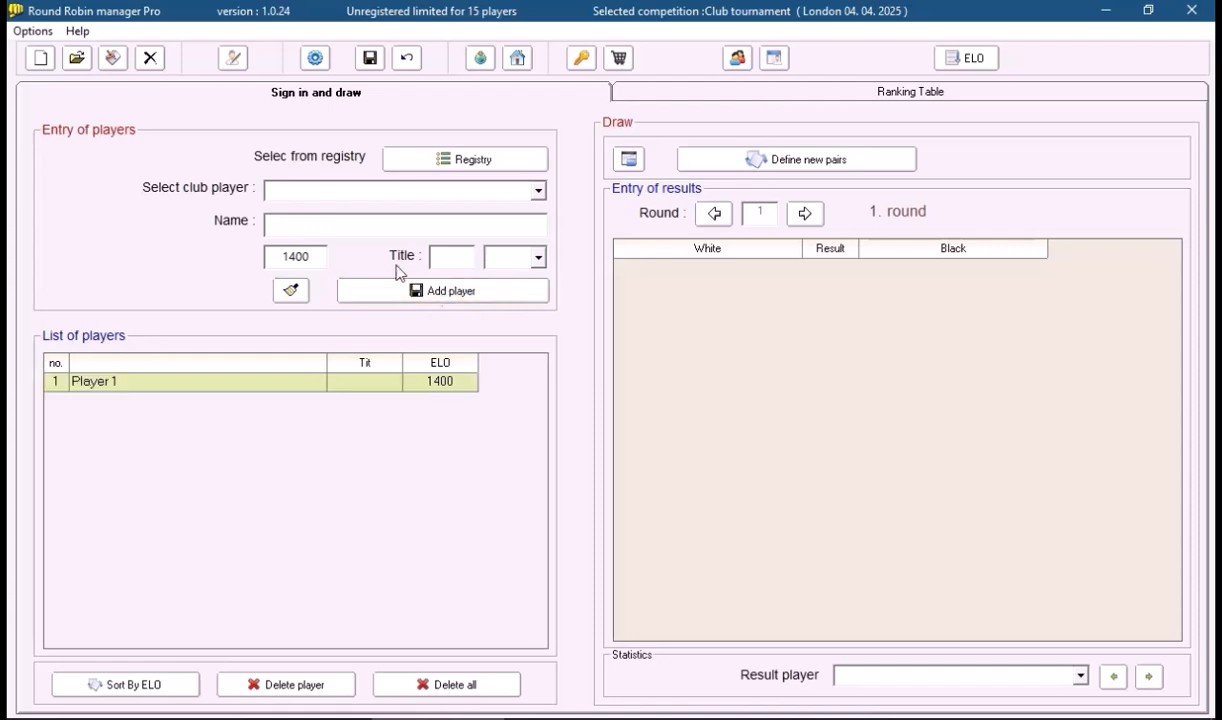
# Add Player 2 through Player 10 to the list of players, each with an ELO of 1400
pyautogui.write('2')
pyautogui.click(415, 296)
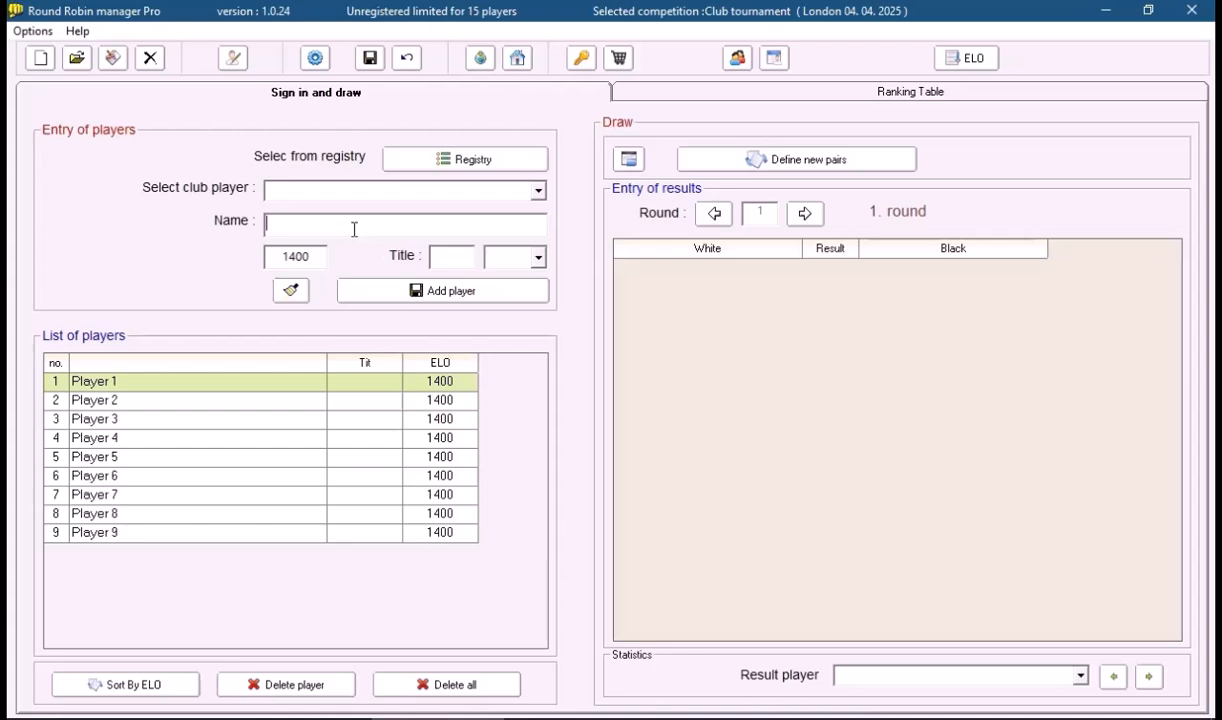
pyautogui.write('Player 10')
pyautogui.click(455, 298)
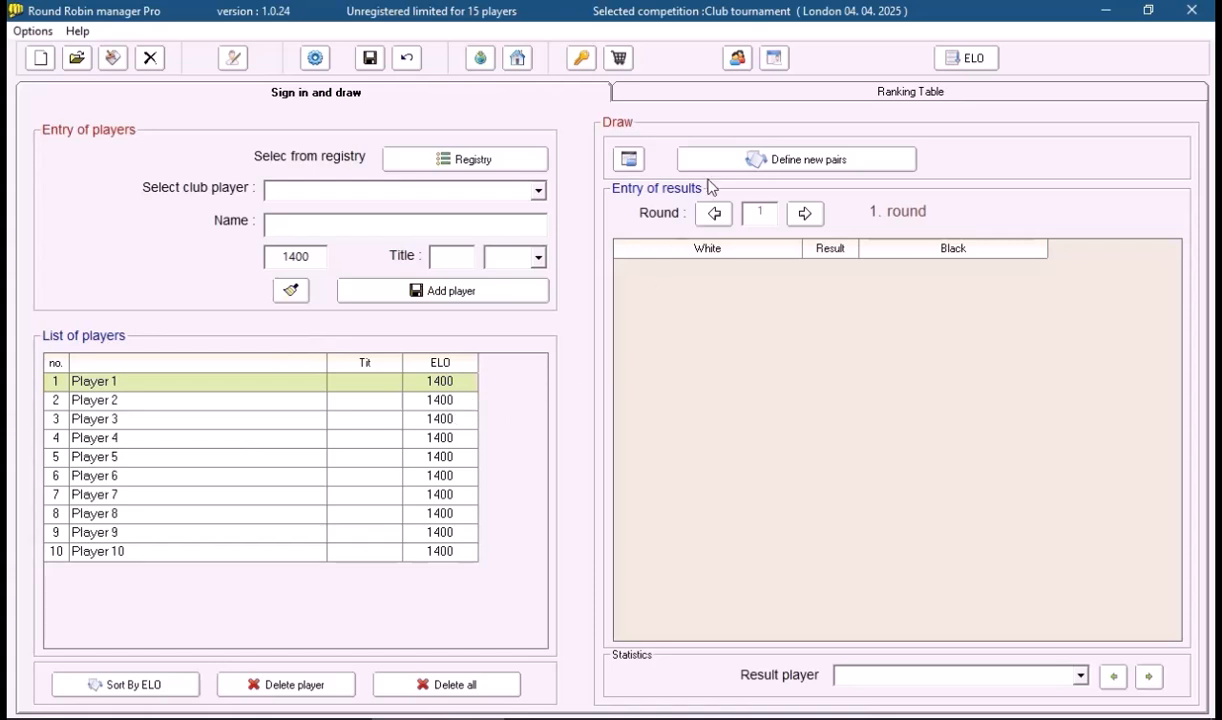
# Generate the round 1 pairings and enter 1:0, 1/2 and 0:1 as the results of the first three games
pyautogui.click(783, 168)
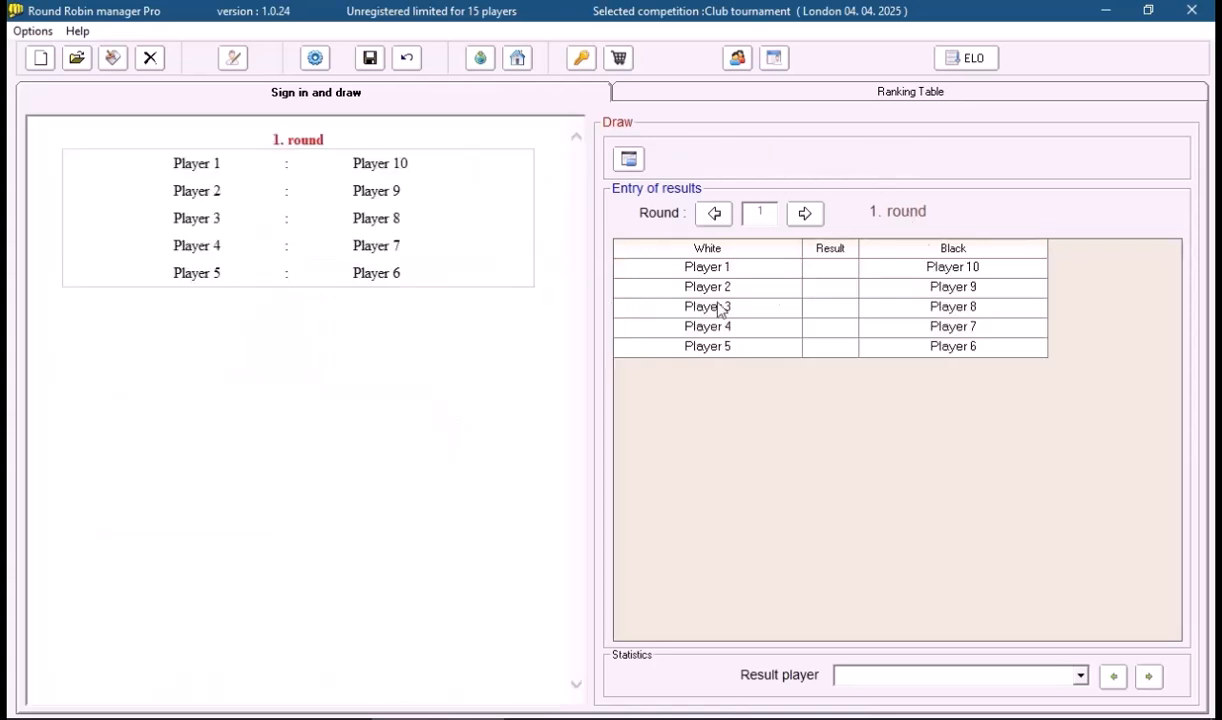
pyautogui.click(843, 272)
pyautogui.click(850, 268)
pyautogui.click(822, 286)
pyautogui.click(849, 291)
pyautogui.click(851, 292)
pyautogui.click(837, 340)
pyautogui.click(832, 310)
pyautogui.click(850, 311)
pyautogui.click(834, 343)
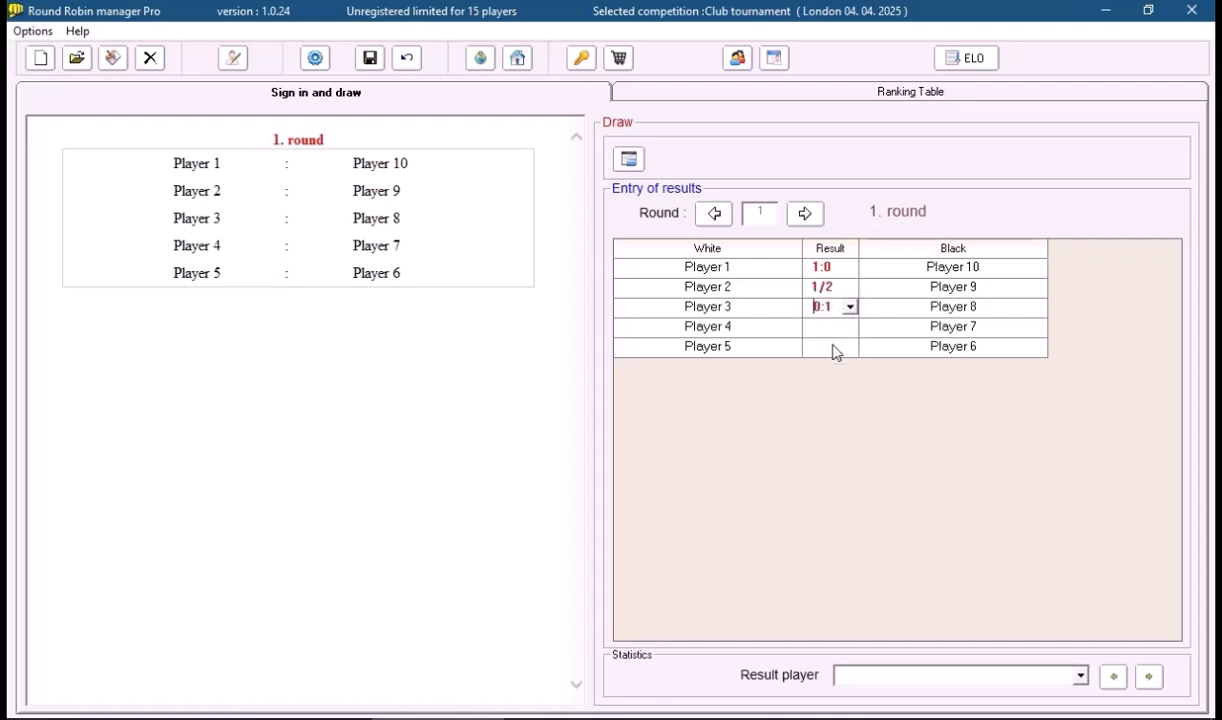
# Enter the remaining round 1 results: 1:0 for Player 4 against Player 7 and 0:1 for Player 5 against Player 6
pyautogui.click(851, 331)
pyautogui.click(850, 328)
pyautogui.click(829, 347)
pyautogui.click(852, 350)
pyautogui.click(853, 349)
pyautogui.click(832, 380)
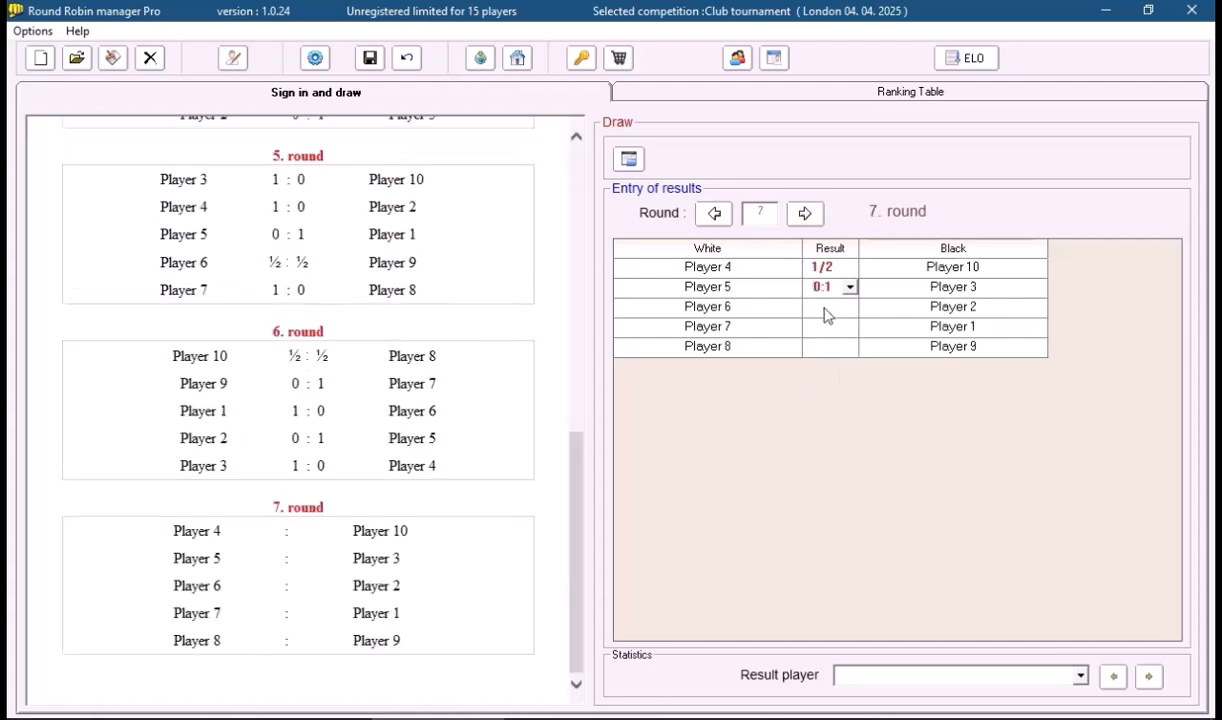
# Enter the last three round 7 results: Player 6–Player 2 1:0, Player 7–Player 1 0:1, and Player 8–Player 9 1/2
pyautogui.click(851, 310)
pyautogui.click(851, 310)
pyautogui.click(829, 329)
pyautogui.click(849, 327)
pyautogui.click(849, 327)
pyautogui.click(830, 352)
pyautogui.click(850, 347)
pyautogui.click(822, 397)
# Generate the final ranking and examine the cross table of all players' results
pyautogui.click(775, 58)
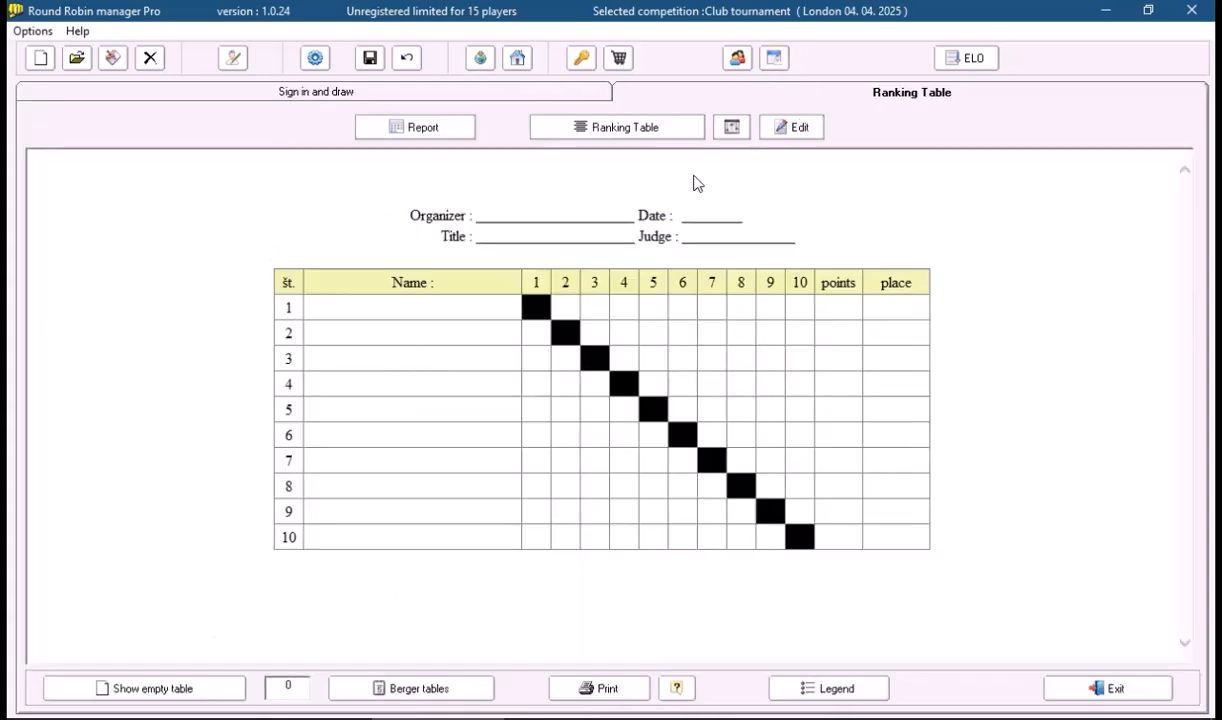
pyautogui.click(646, 133)
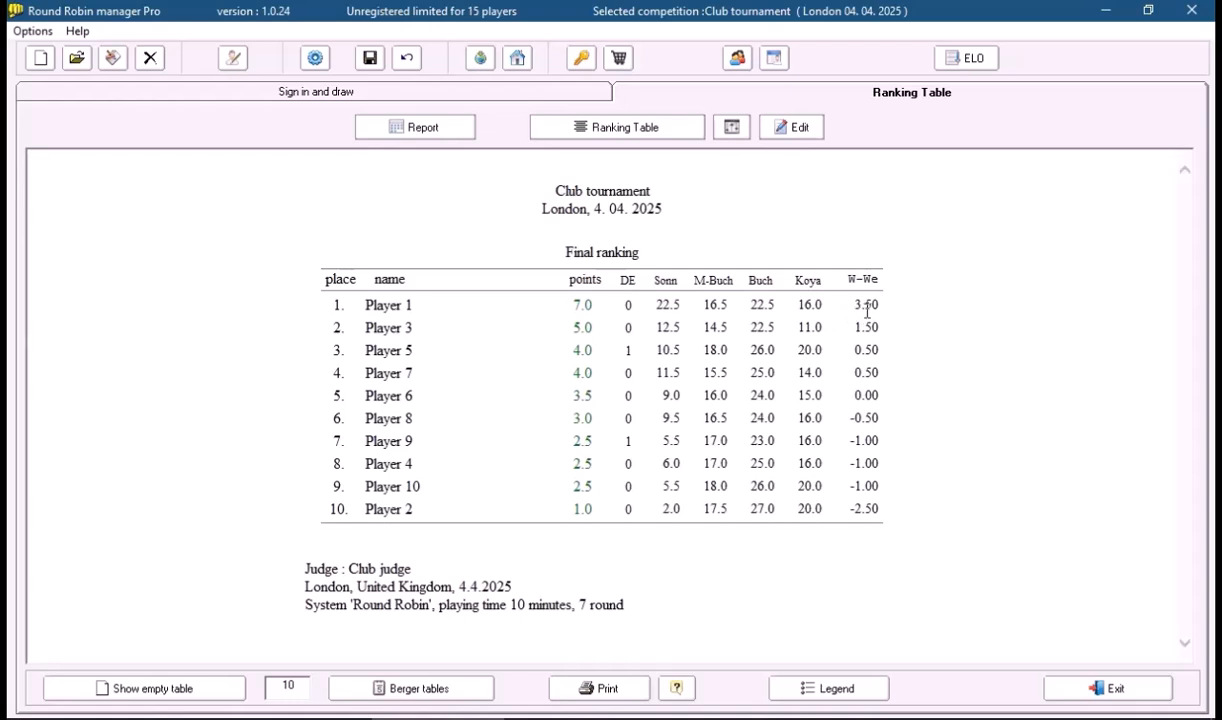
pyautogui.click(731, 131)
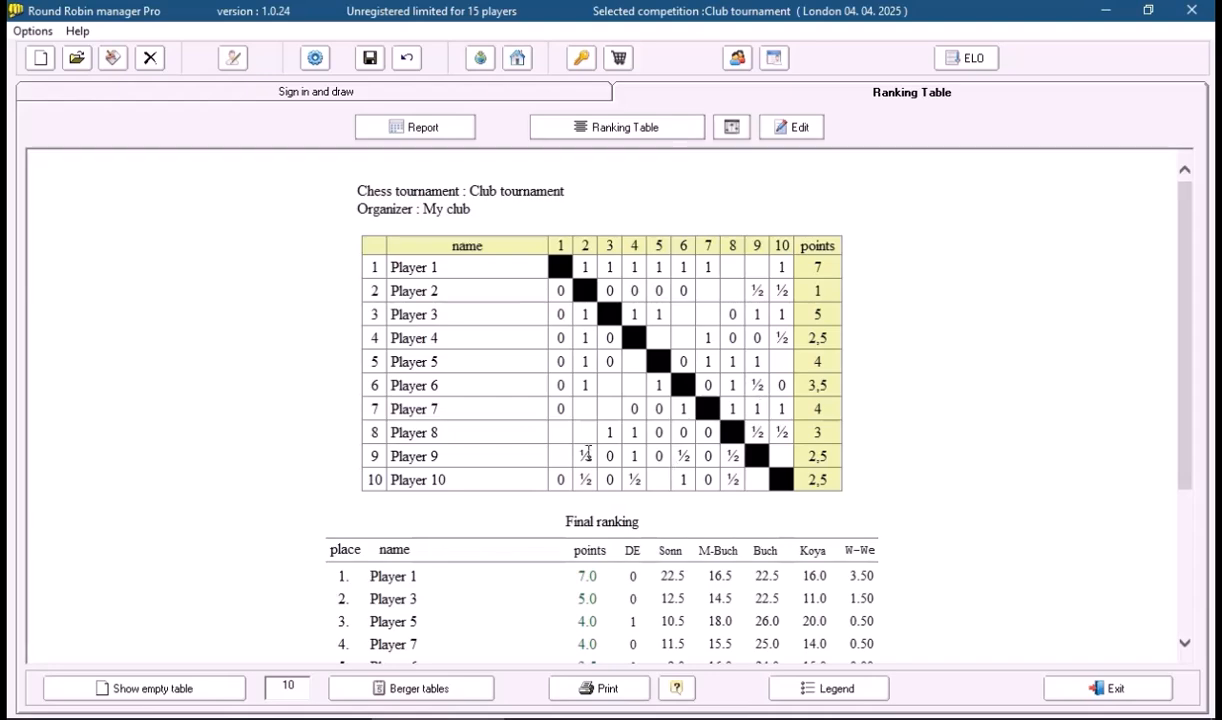
pyautogui.scroll(-5, 703, 372)
pyautogui.scroll(5, 698, 384)
# Return to the final ranking and inspect the ranking editor, leaving it without saving
pyautogui.click(612, 140)
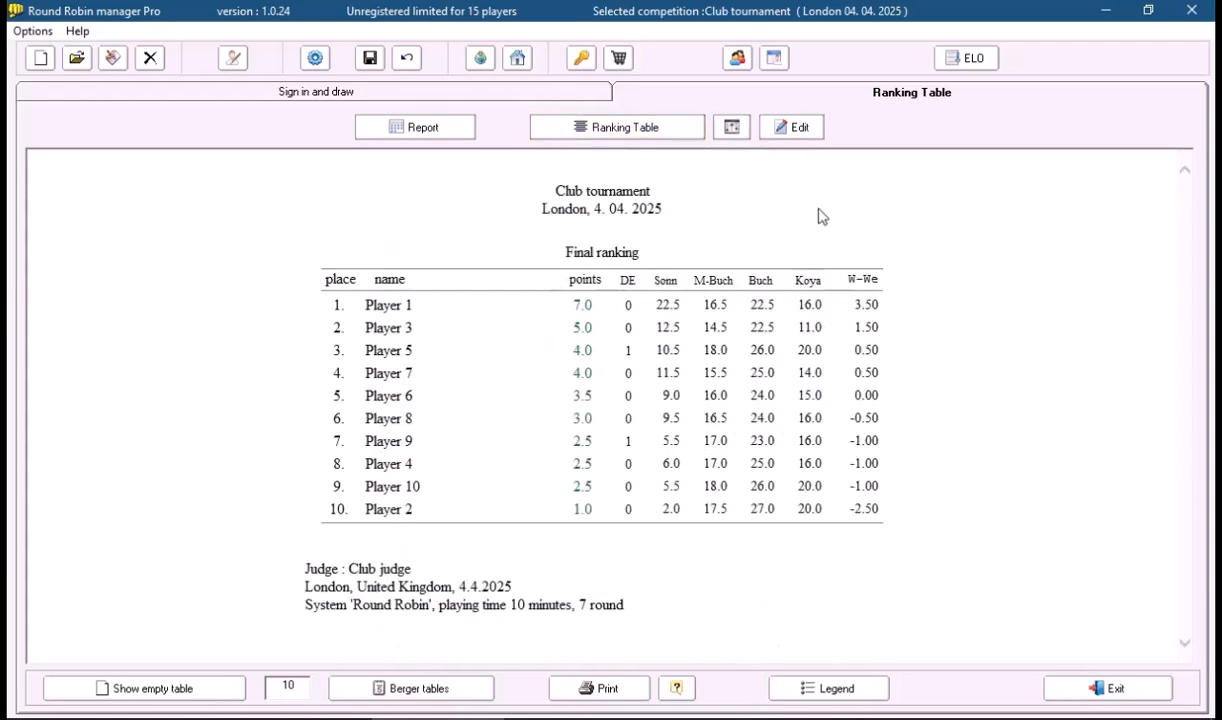
pyautogui.click(798, 136)
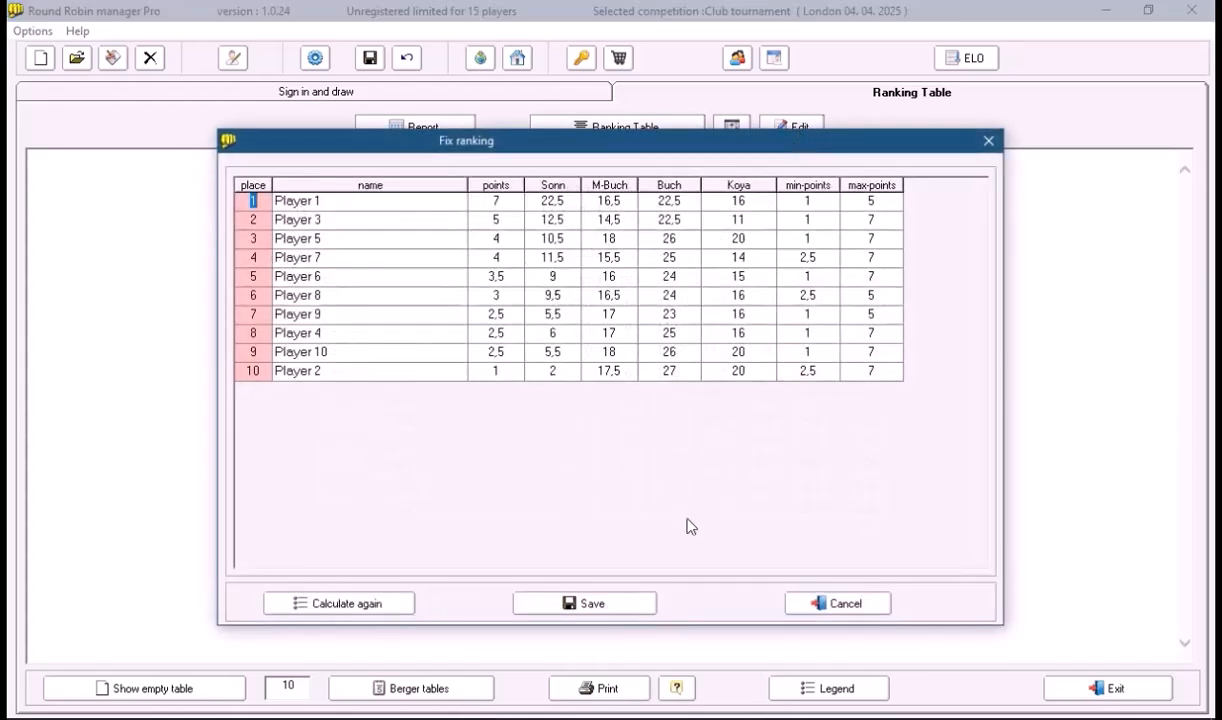
pyautogui.click(826, 605)
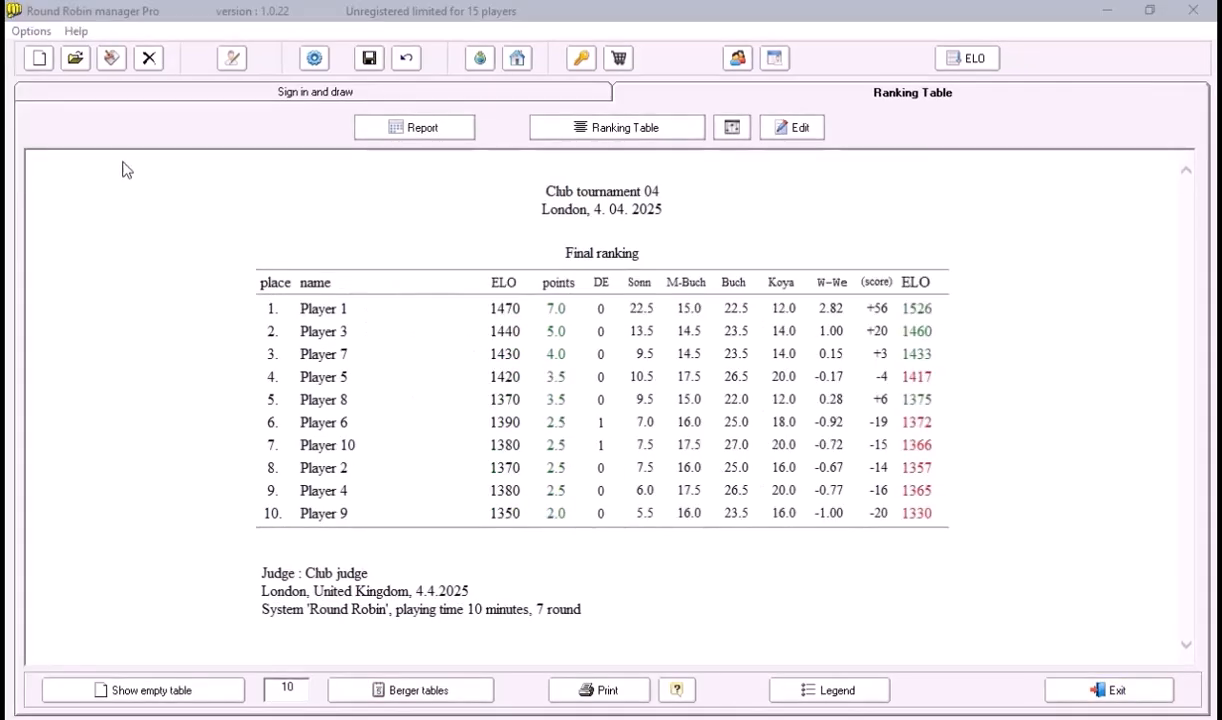
# Open the blank form for a new tournament and cancel it without adding anything
pyautogui.click(39, 58)
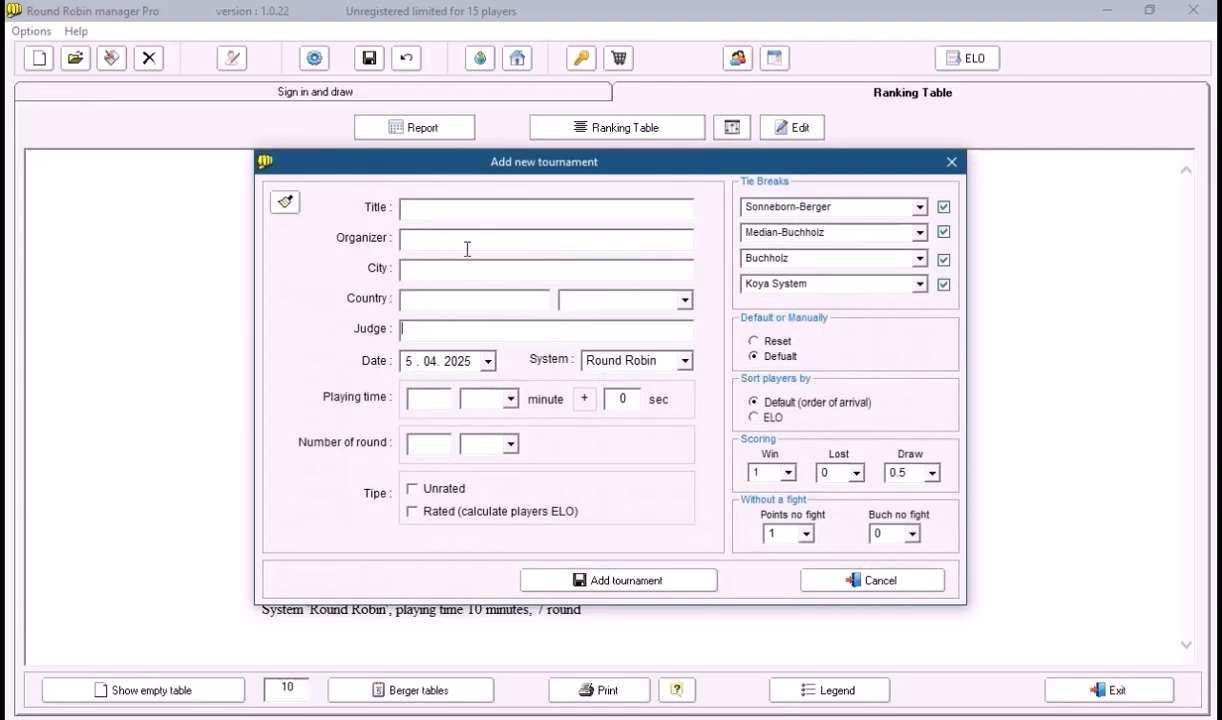
pyautogui.click(873, 582)
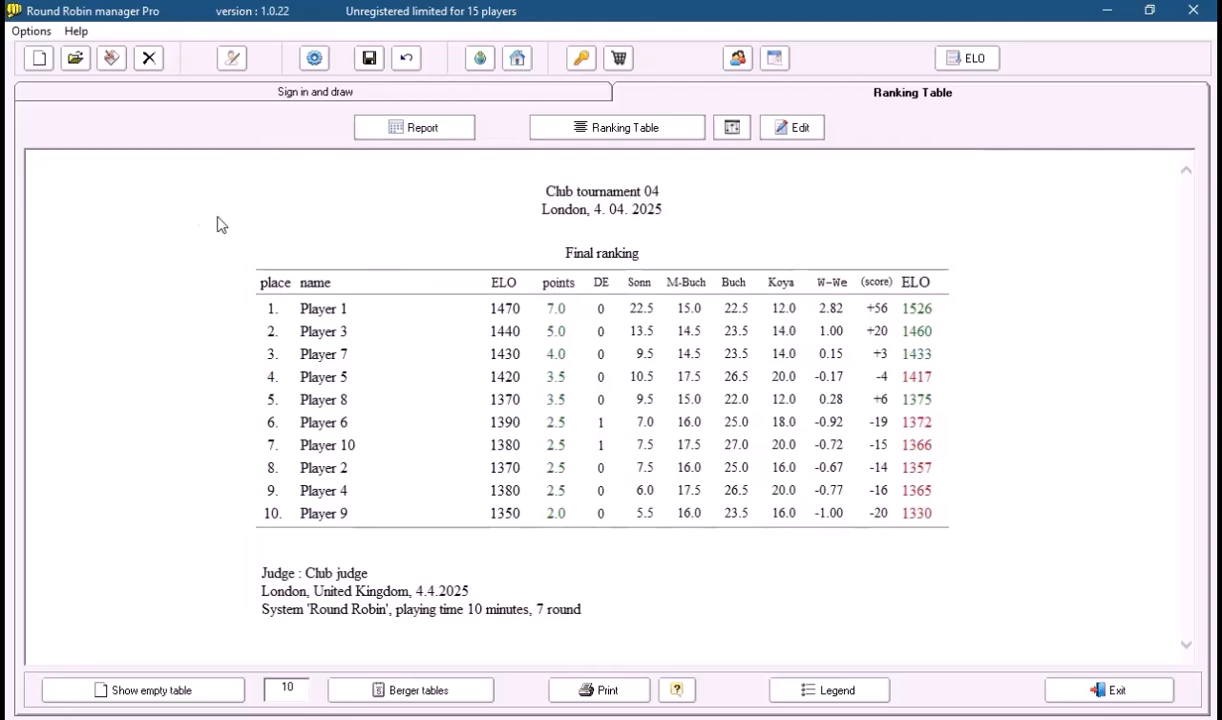
# Save permanent tournament data in the settings (Club tournament, My club, London, United Kingdom, Club judge) and enable its use for new tournaments
pyautogui.click(33, 33)
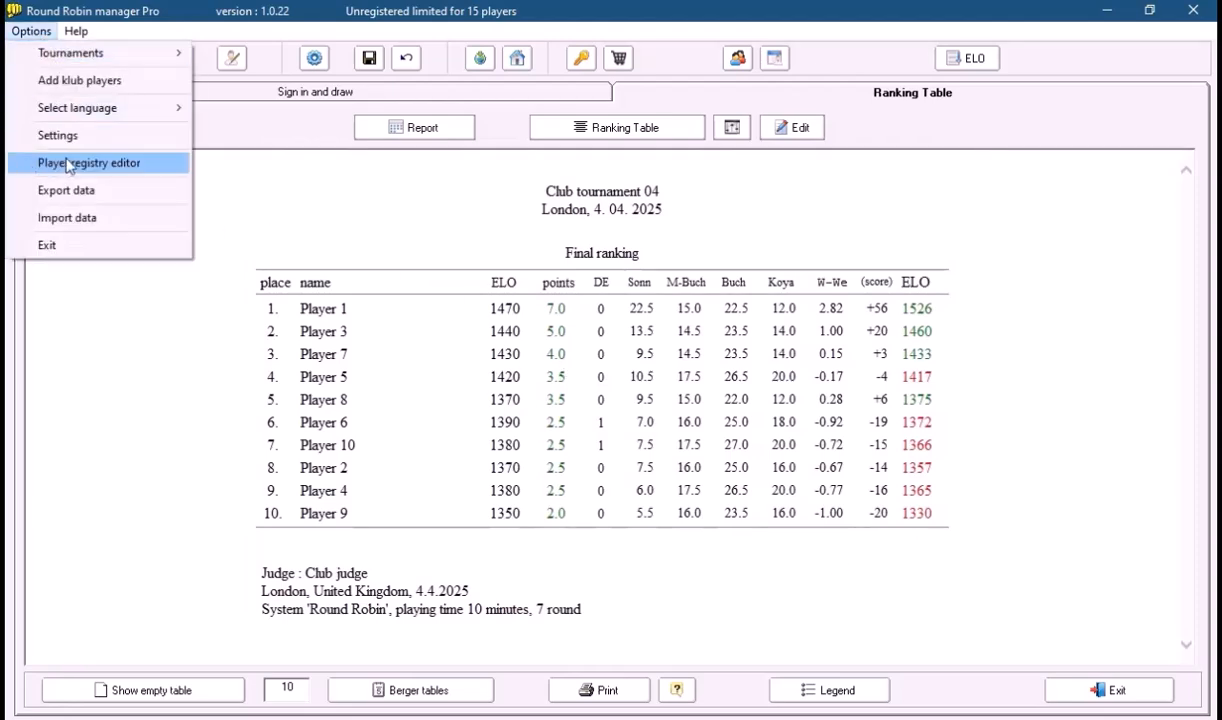
pyautogui.click(100, 138)
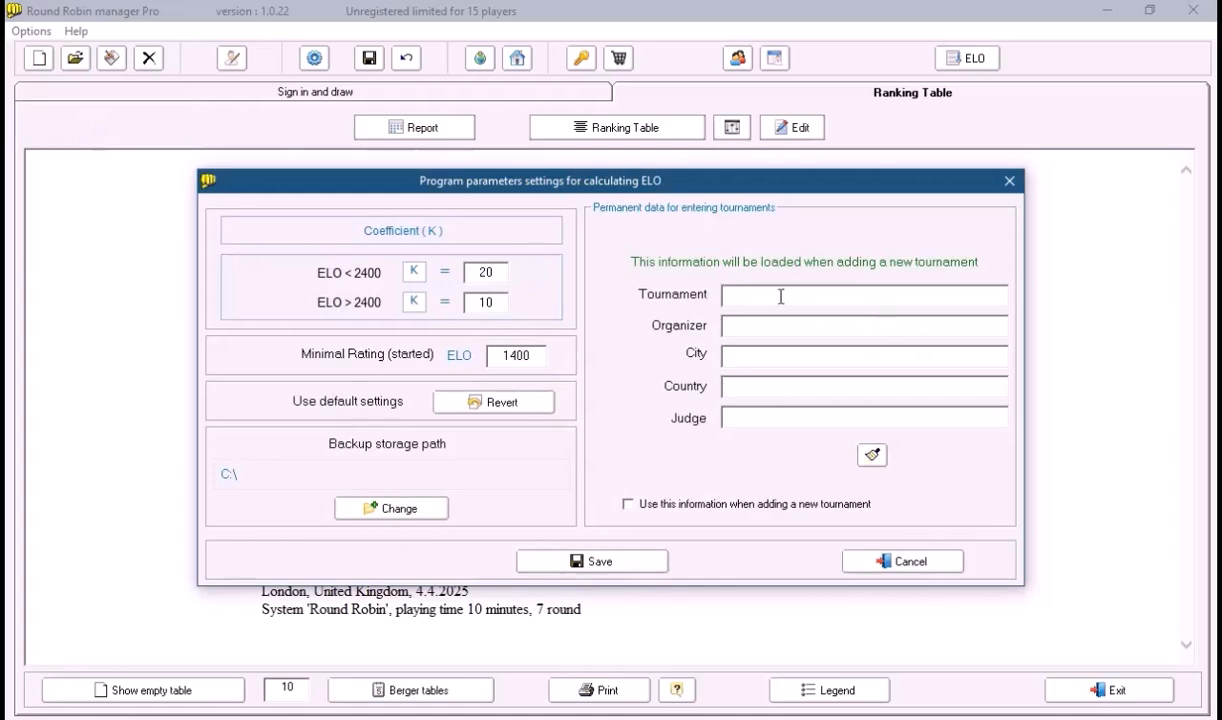
pyautogui.write('tournament')
pyautogui.click(773, 422)
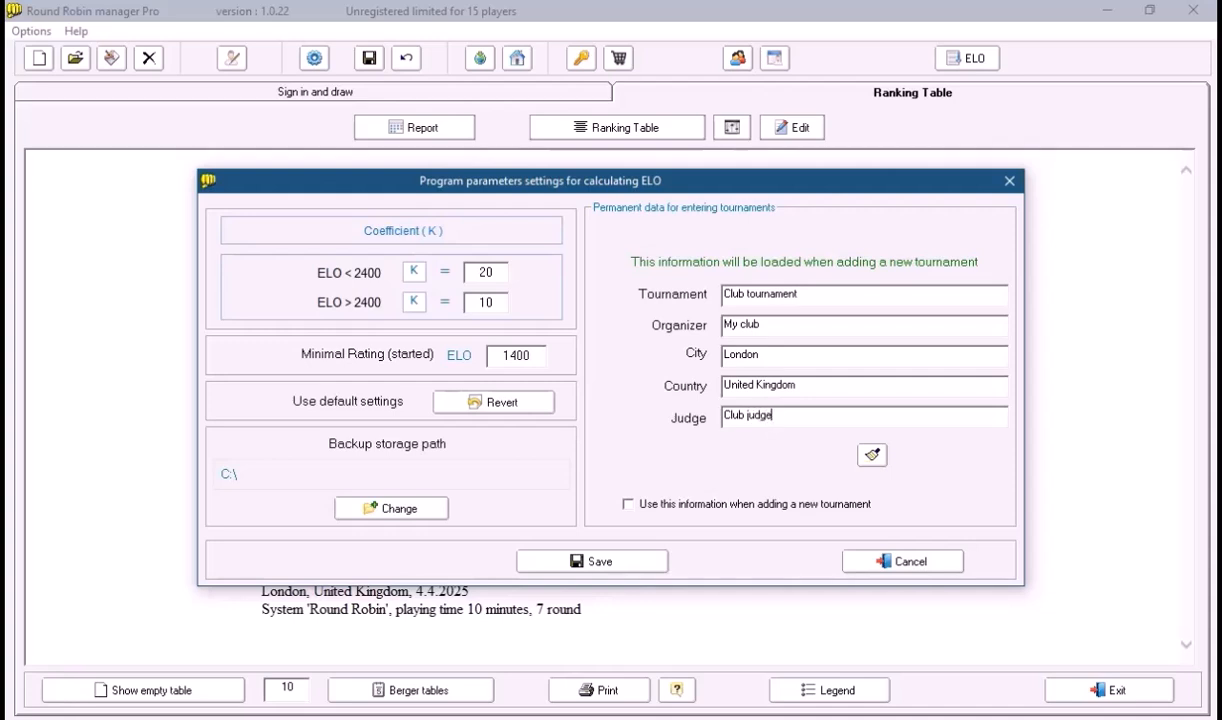
pyautogui.click(628, 505)
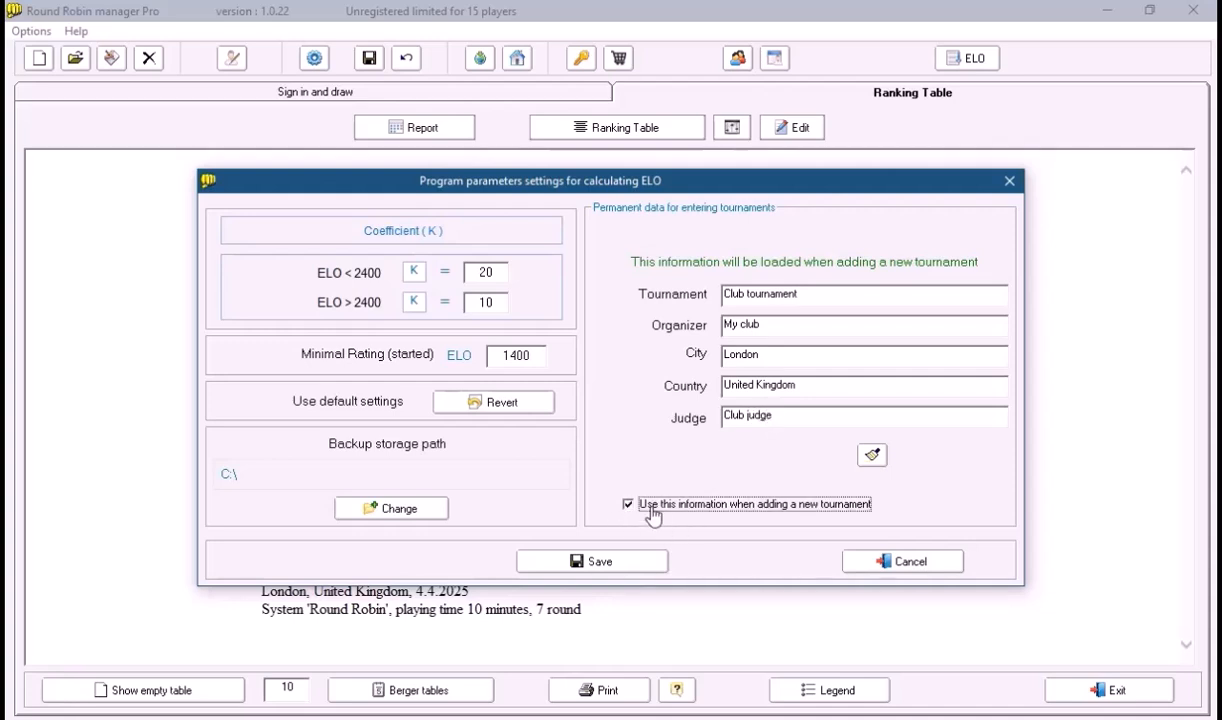
pyautogui.click(602, 564)
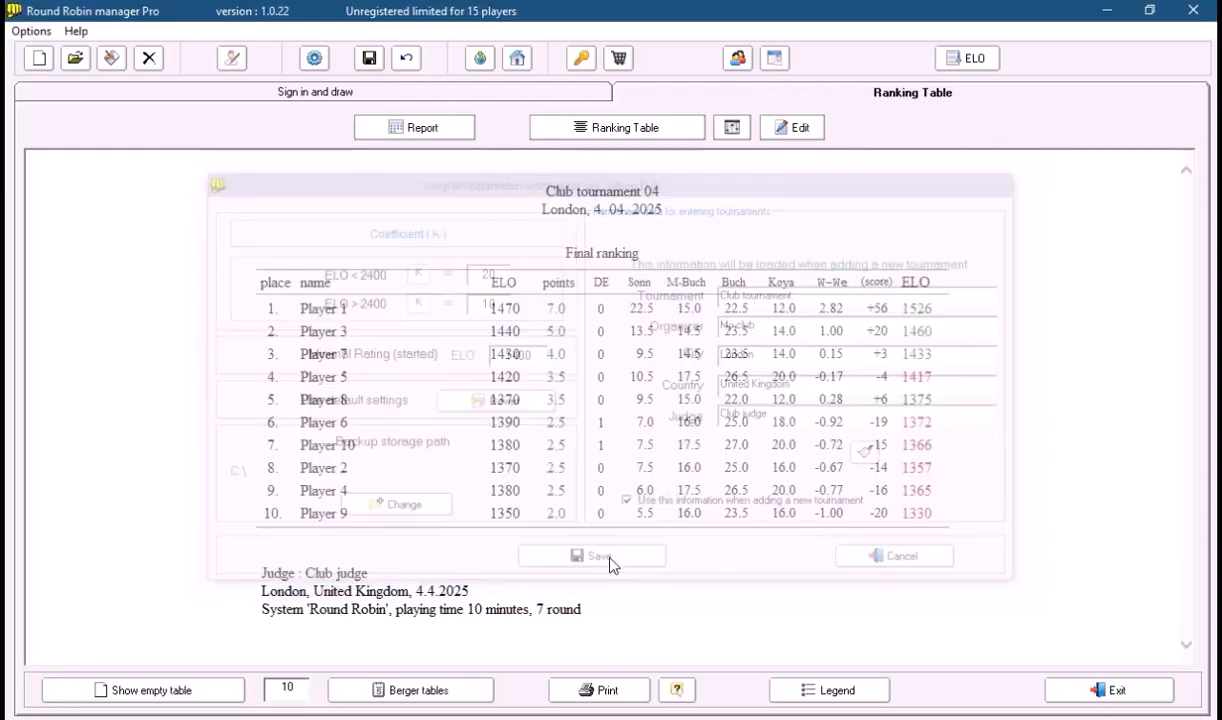
# Check the default data filled into the new tournament form and cancel it without adding a tournament
pyautogui.click(40, 60)
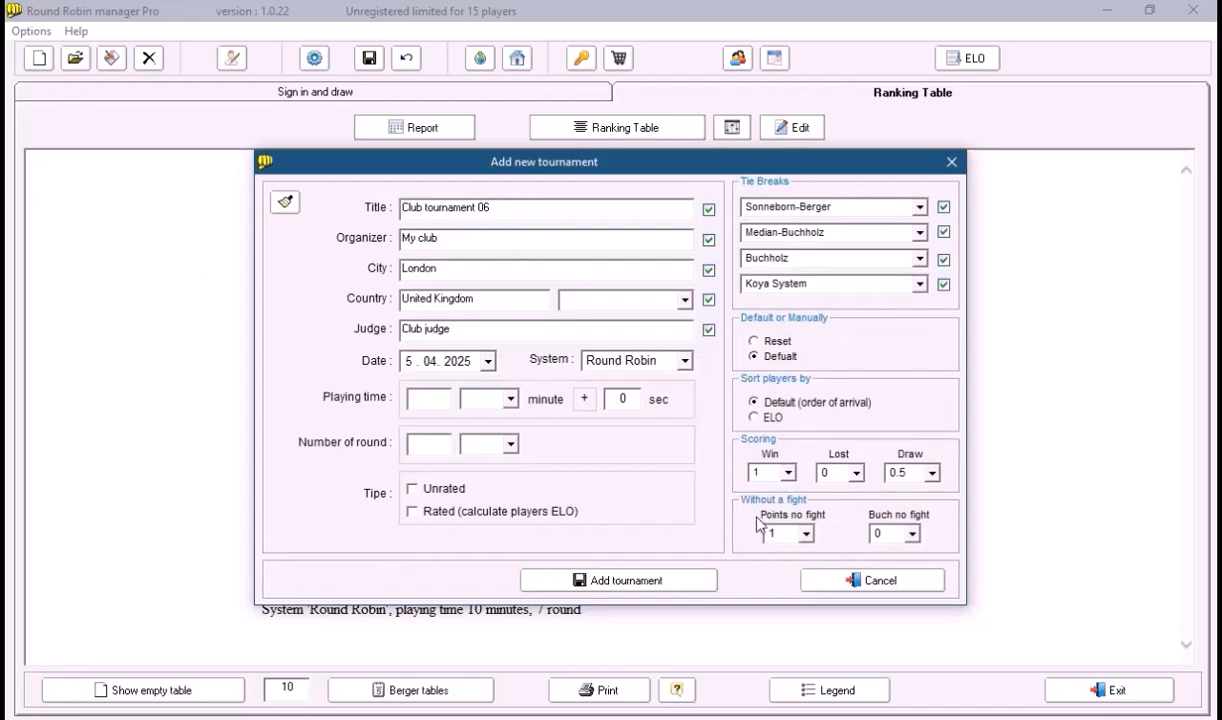
pyautogui.click(855, 584)
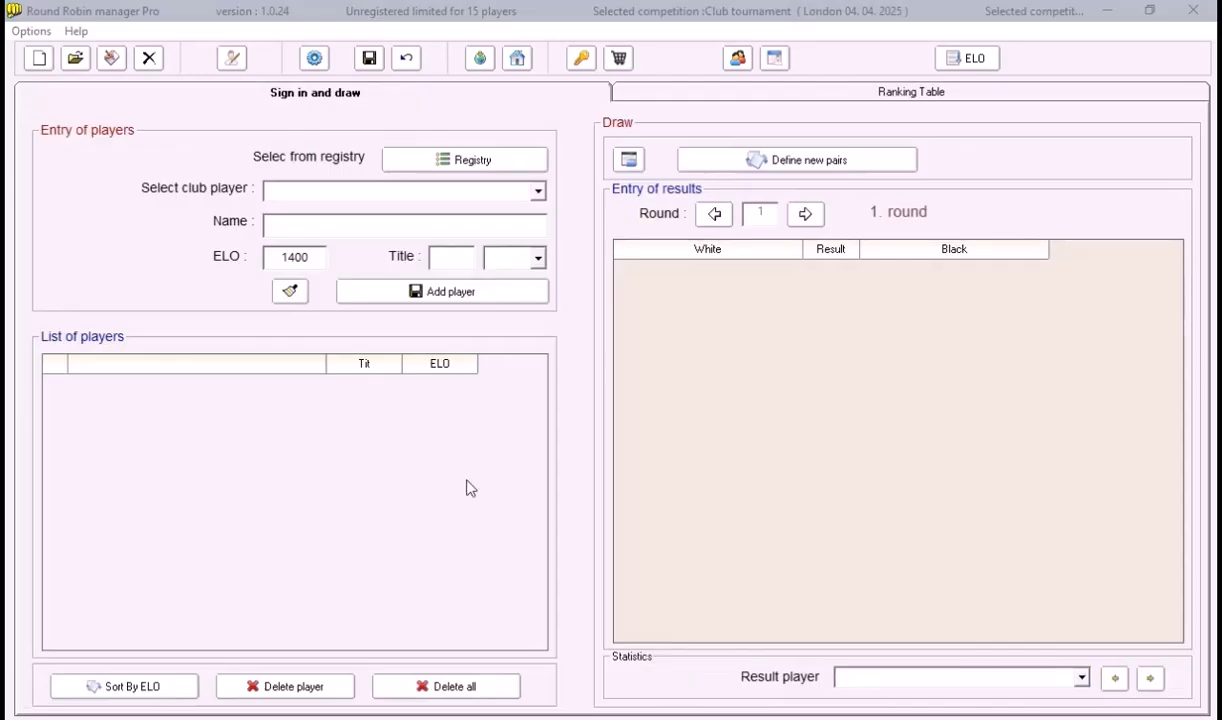
# Open the club player editor for 2025 and add Player 1 with an ELO of 1400
pyautogui.click(278, 222)
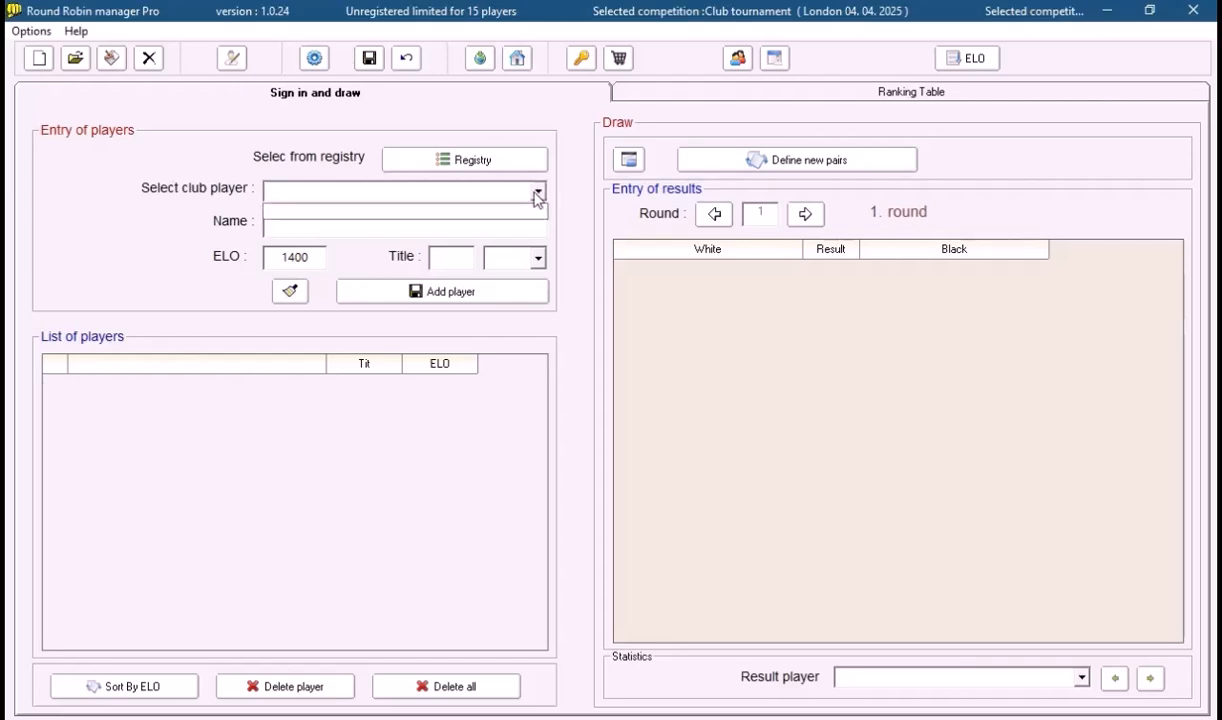
pyautogui.click(31, 31)
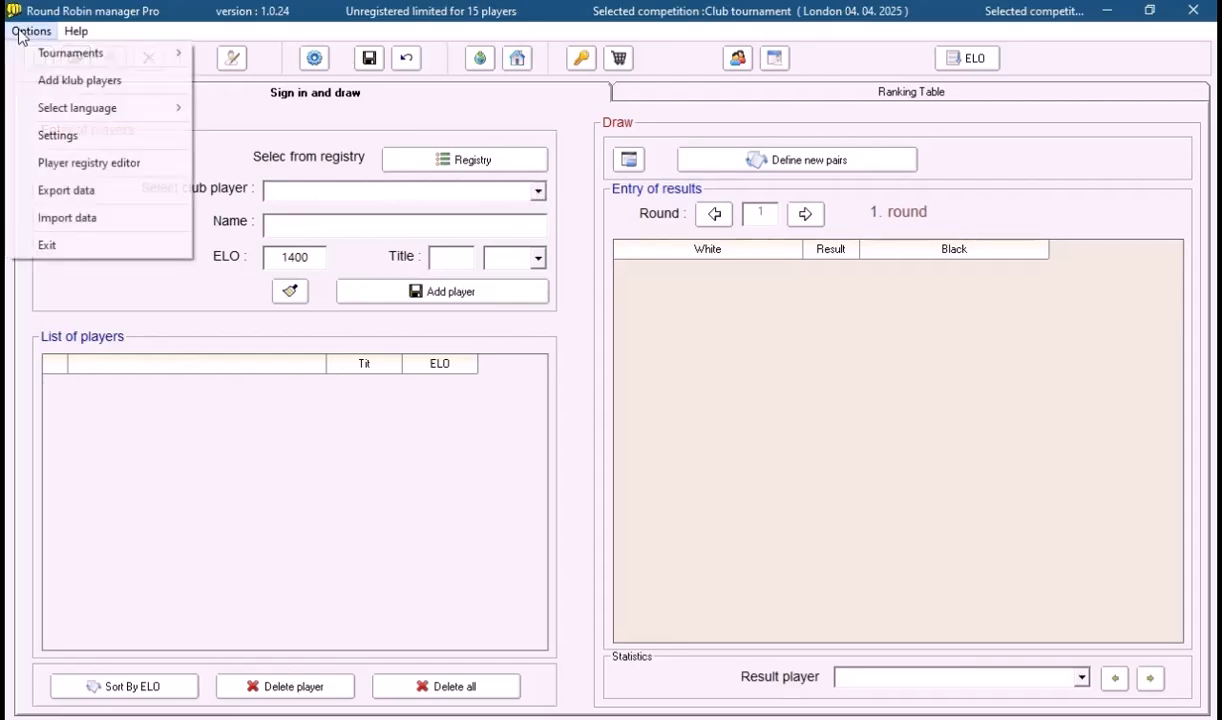
pyautogui.click(116, 85)
pyautogui.click(532, 203)
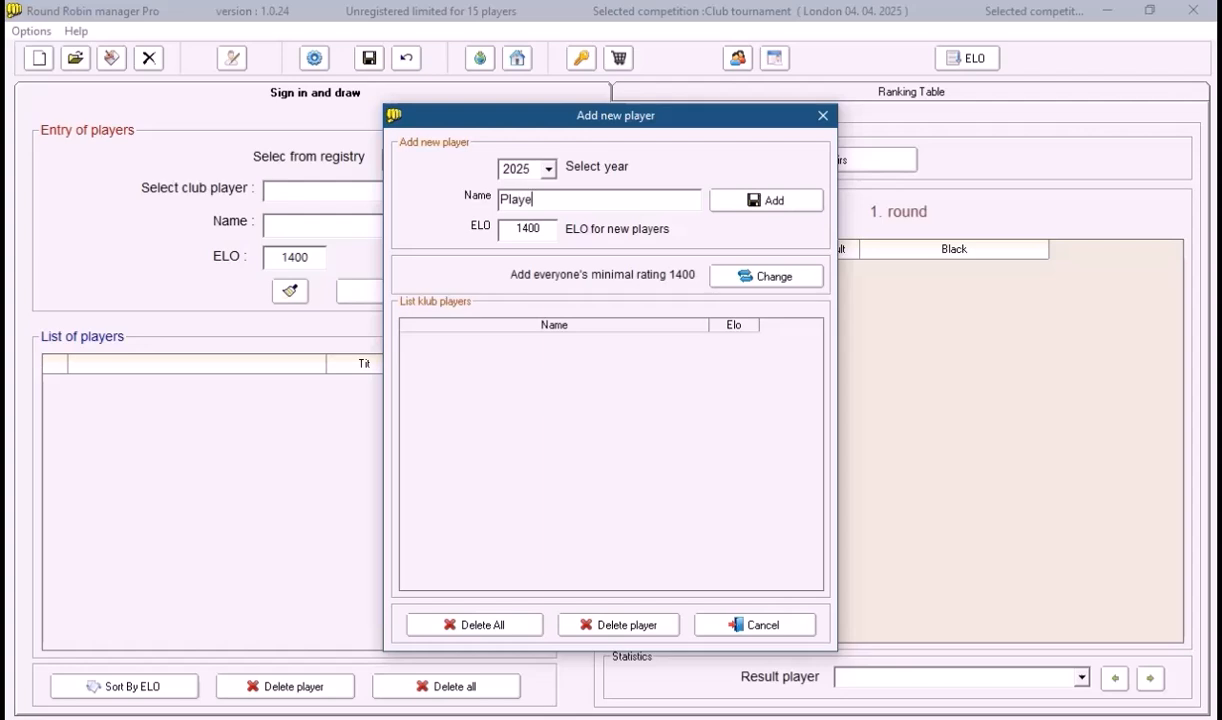
pyautogui.moveTo(545, 201); pyautogui.dragTo(478, 215)
pyautogui.hotkey('ctrl', 'c')
pyautogui.click(568, 197)
pyautogui.write('1')
pyautogui.click(758, 200)
# Add Player 2 through Player 10 to the club player list, each with an ELO of 1400, and close the editor
pyautogui.hotkey('ctrl', 'v')
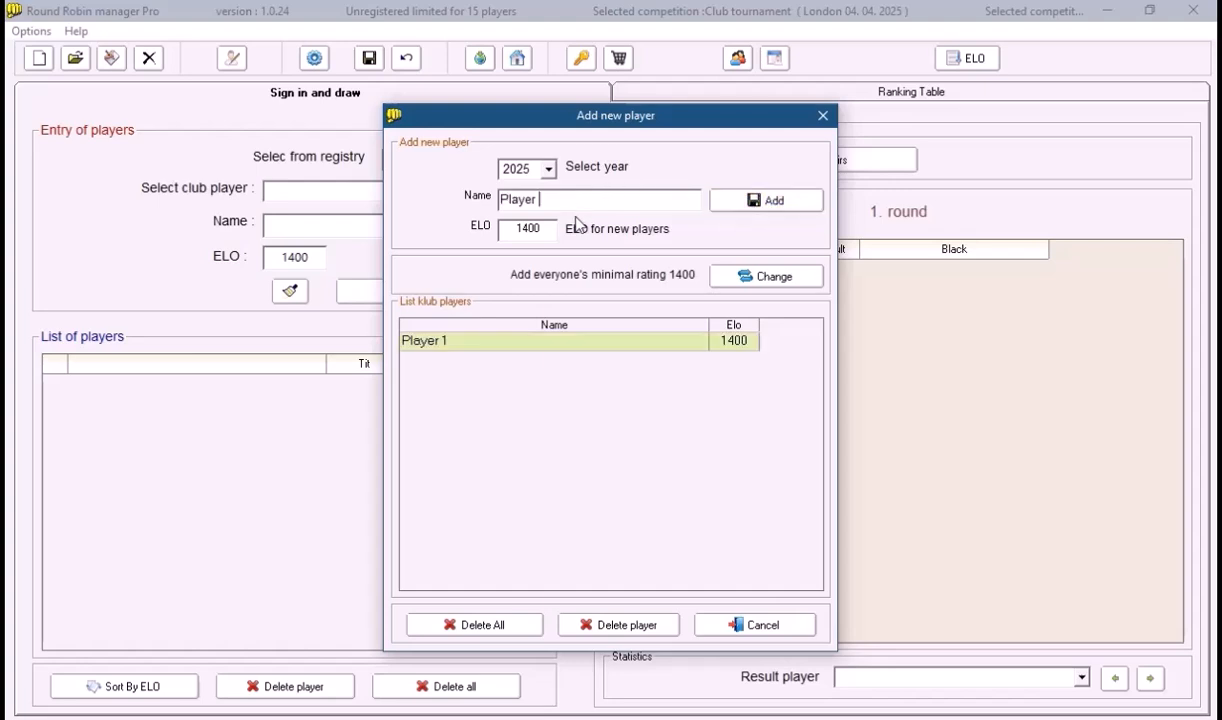
pyautogui.write('2')
pyautogui.click(765, 203)
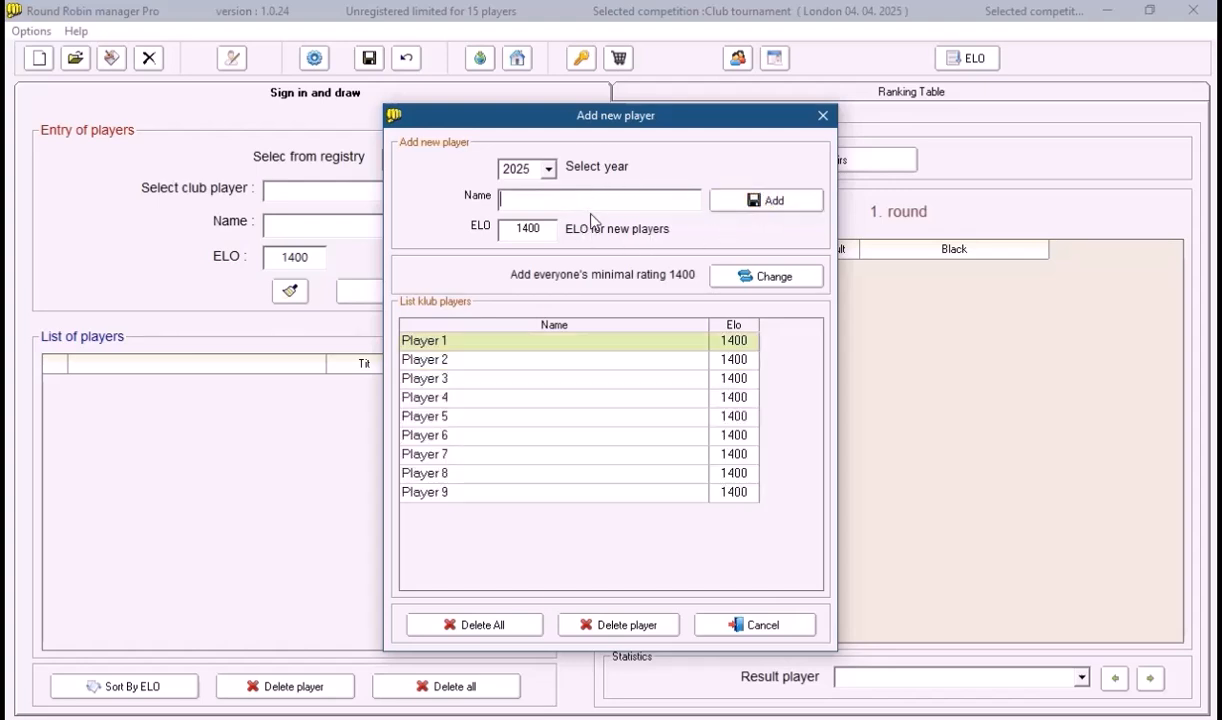
pyautogui.hotkey('ctrl', 'v')
pyautogui.write('10')
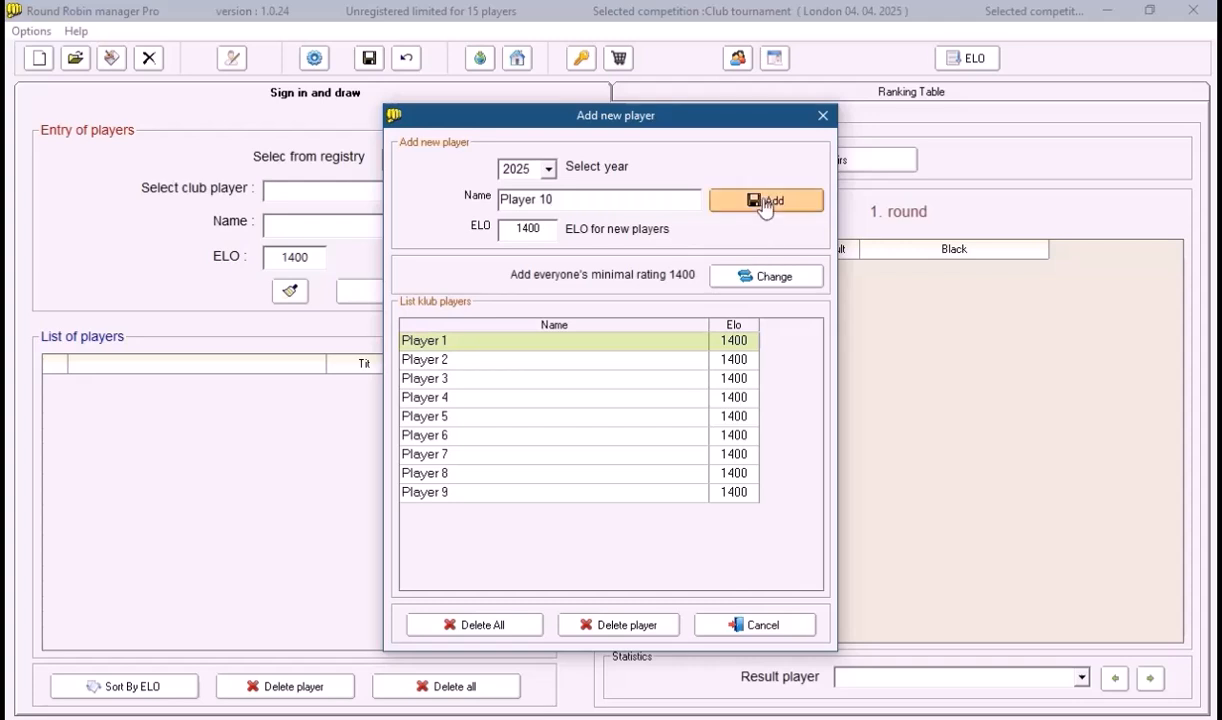
pyautogui.click(765, 202)
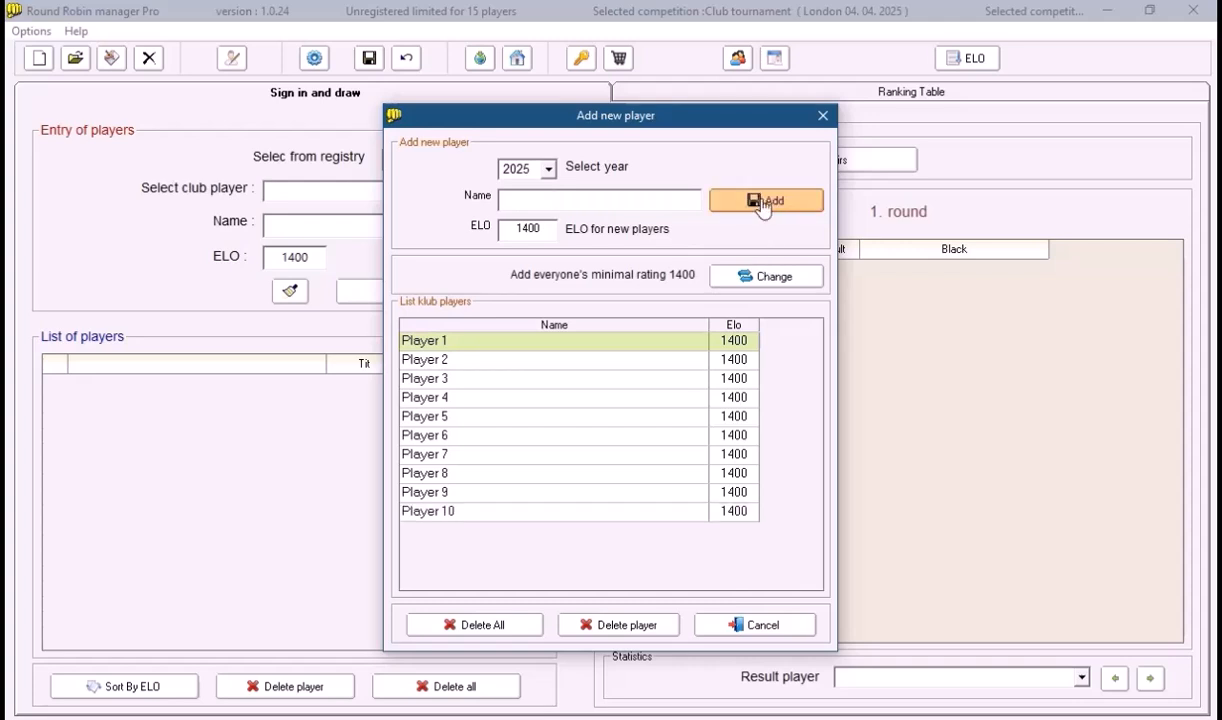
pyautogui.click(822, 118)
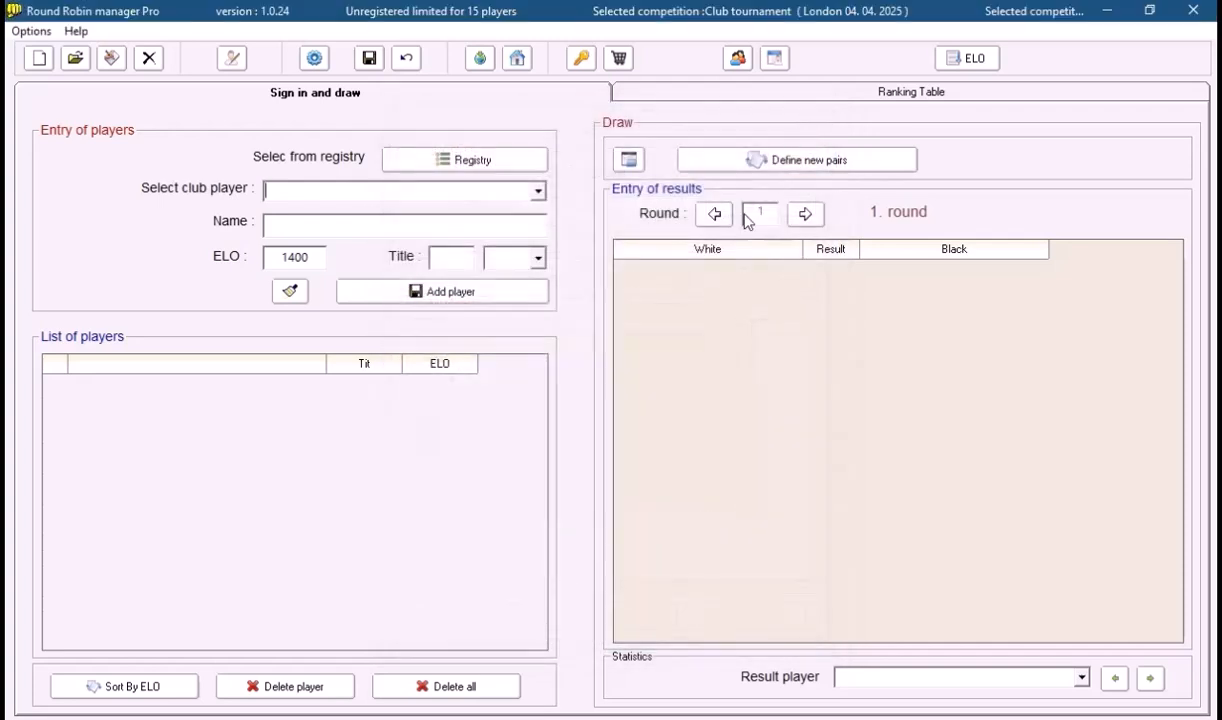
# Sign up the club players Player 1 through Player 10 for the tournament
pyautogui.click(538, 191)
pyautogui.click(434, 227)
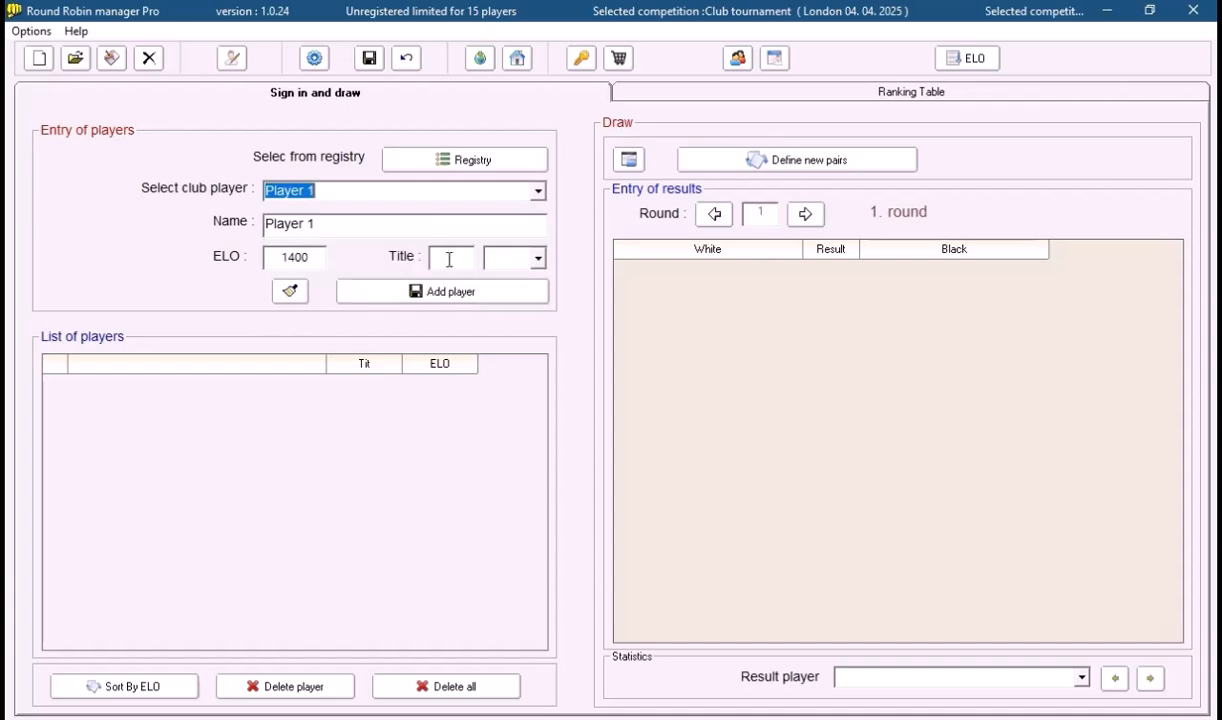
pyautogui.click(448, 304)
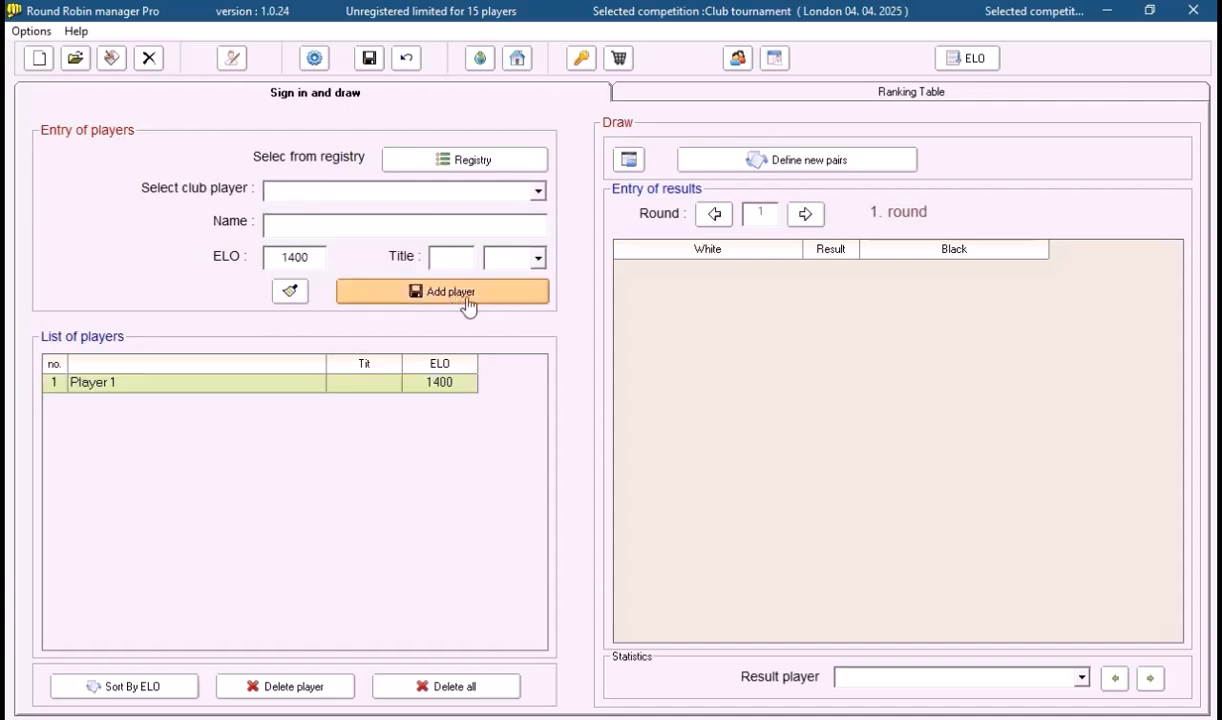
pyautogui.click(538, 191)
pyautogui.click(459, 254)
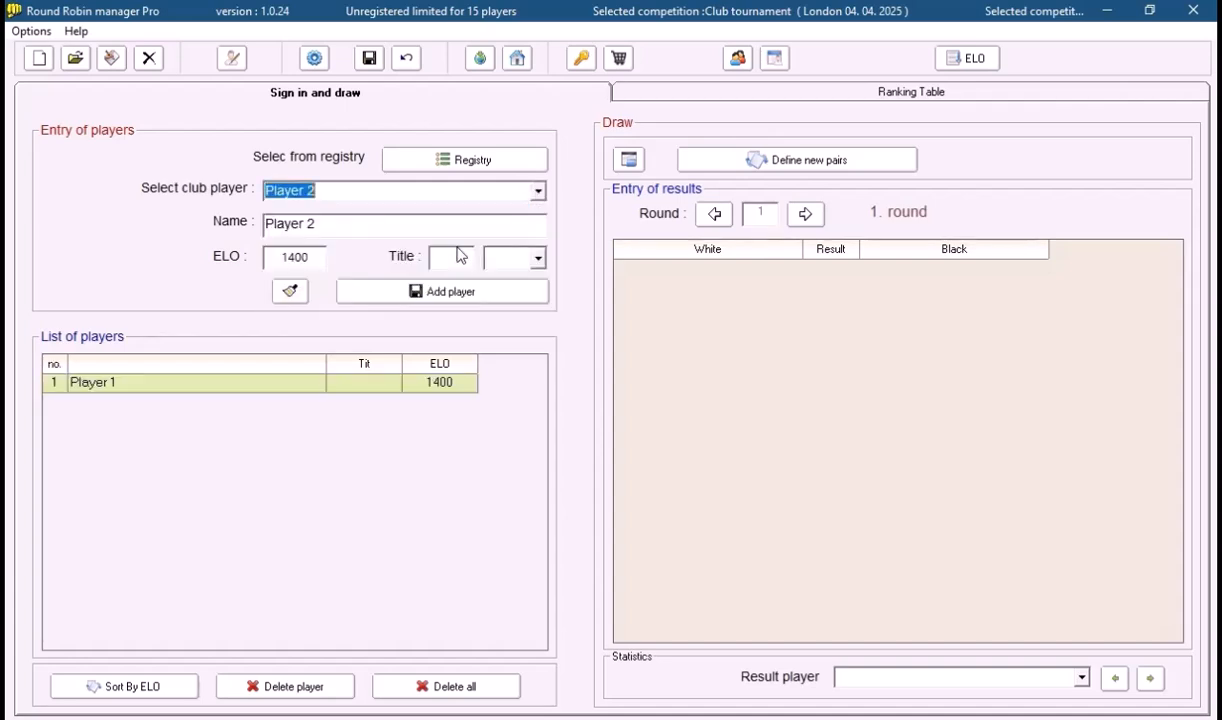
pyautogui.click(450, 291)
pyautogui.click(538, 191)
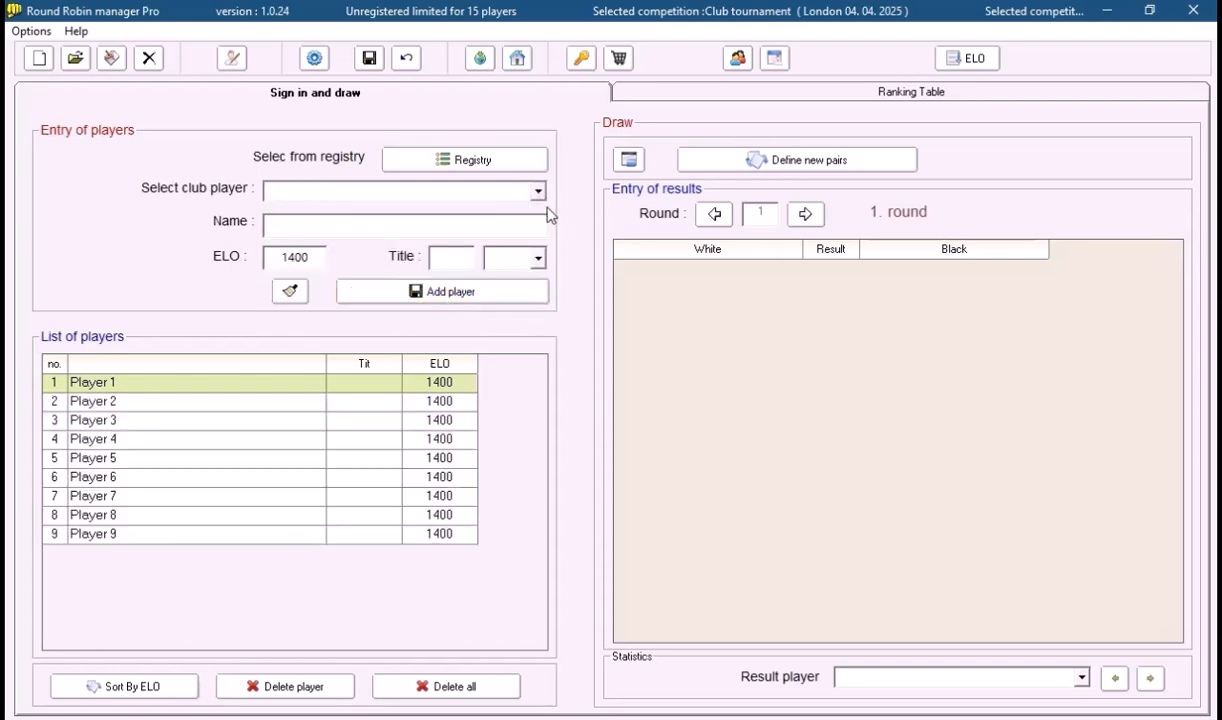
pyautogui.click(538, 191)
pyautogui.scroll(-1, 409, 286)
pyautogui.click(390, 319)
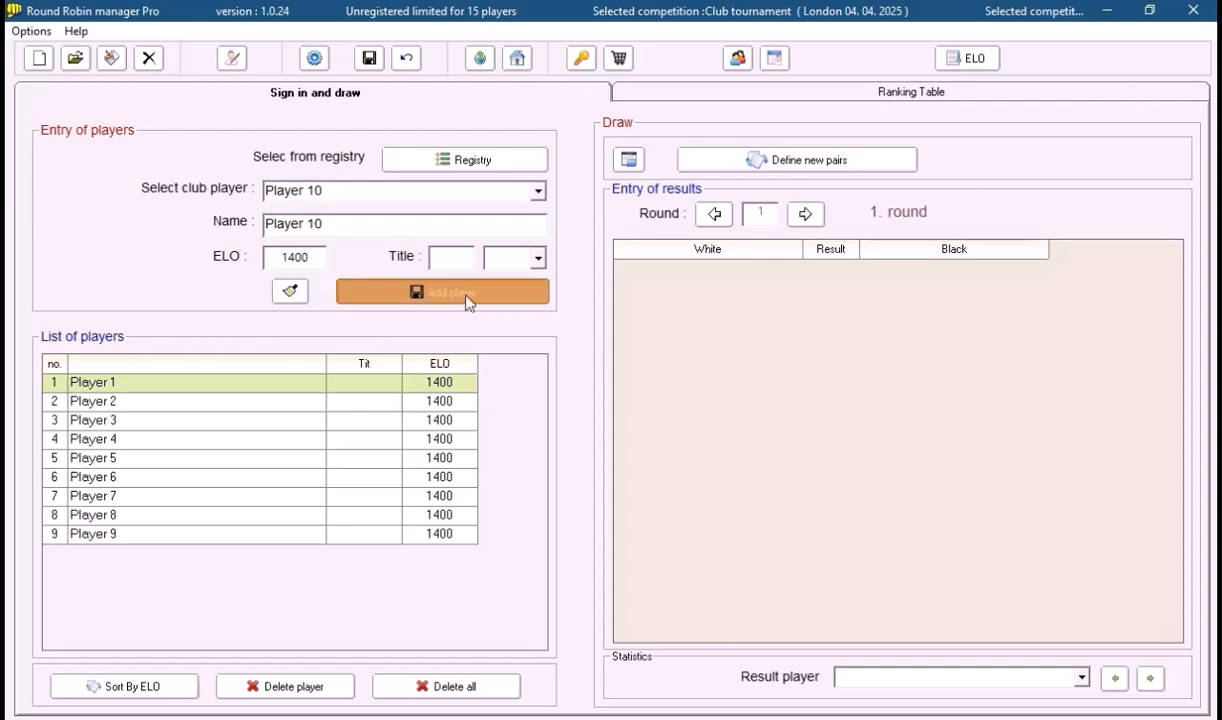
pyautogui.click(468, 298)
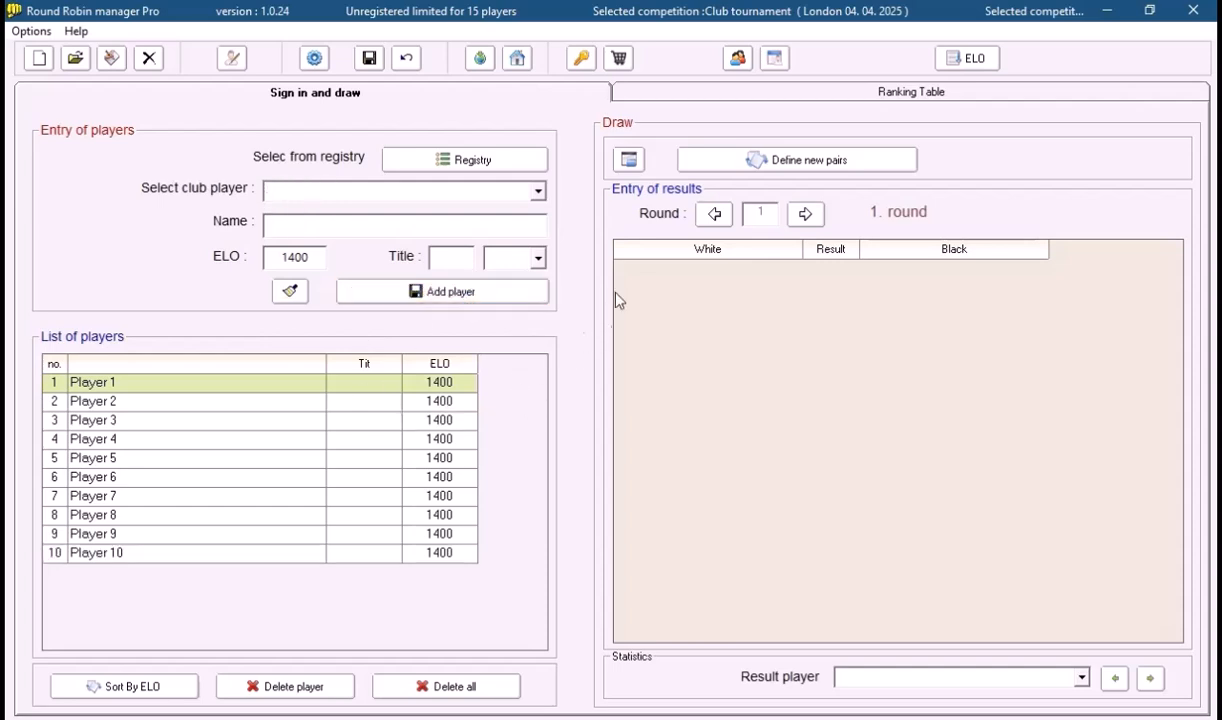
# Draw the tournament pairs and enter the first two round 1 results: Player 1–Player 10 as 1:0 and Player 2–Player 9 as 1/2
pyautogui.click(797, 163)
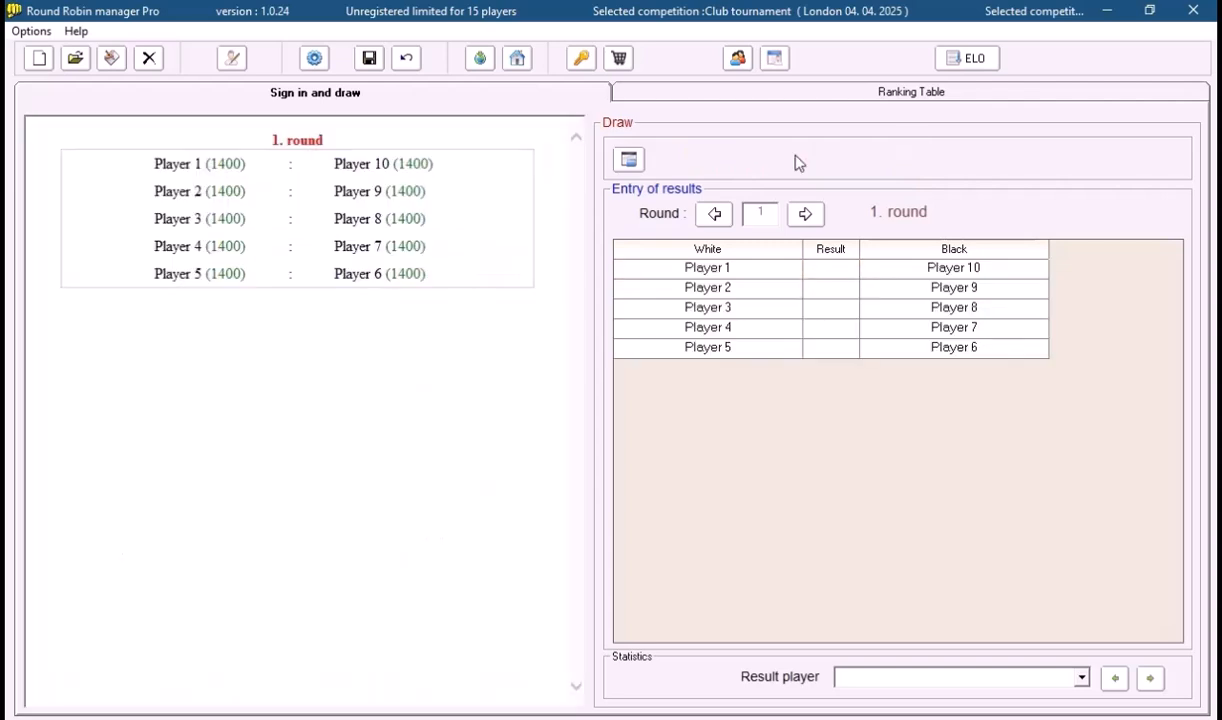
pyautogui.click(832, 270)
pyautogui.click(850, 268)
pyautogui.click(822, 284)
pyautogui.click(827, 289)
pyautogui.click(850, 288)
pyautogui.click(829, 330)
# Enter the remaining round 1 results: Player 3–Player 8 as 1:0, Player 4–Player 7 as 0:1 and Player 5–Player 6 as 1:0
pyautogui.click(829, 308)
pyautogui.click(850, 308)
pyautogui.click(827, 320)
pyautogui.click(829, 330)
pyautogui.click(850, 328)
pyautogui.click(817, 362)
pyautogui.click(833, 349)
pyautogui.click(850, 348)
pyautogui.click(815, 367)
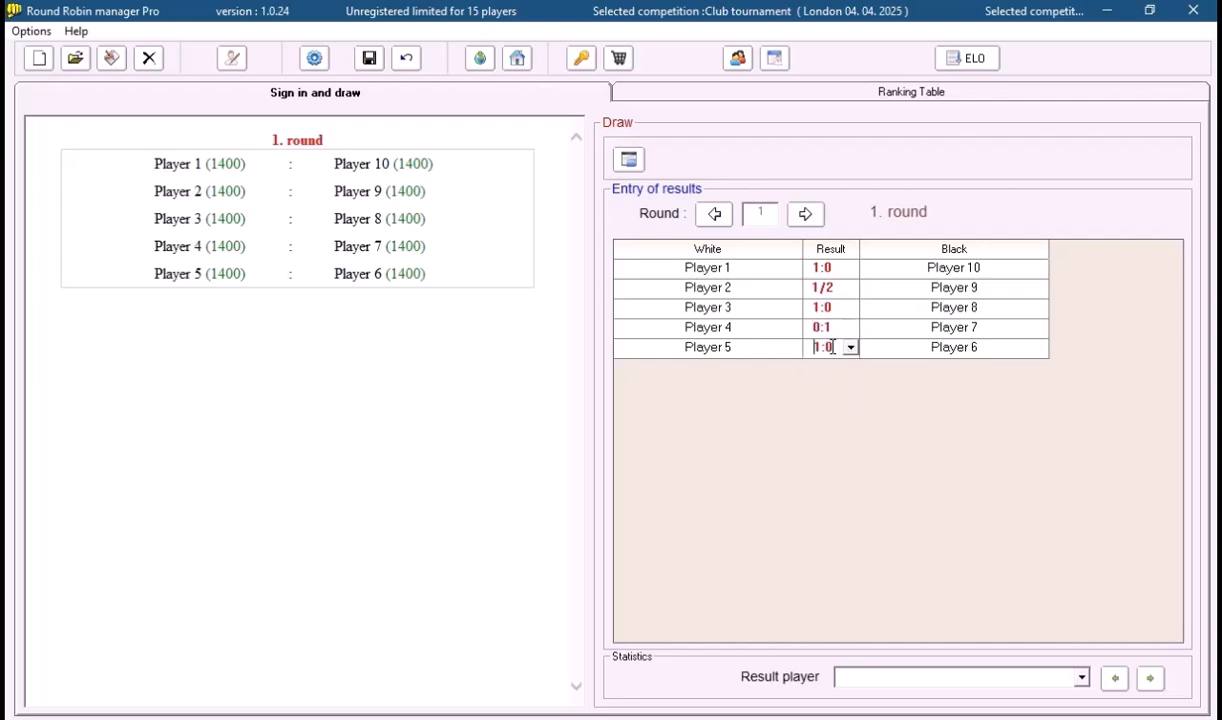
# Advance through the rounds and enter the last round 7 results: Player 6–Player 2, Player 7–Player 1 as 0:1 and Player 8–Player 9 as 1:0
pyautogui.click(805, 213)
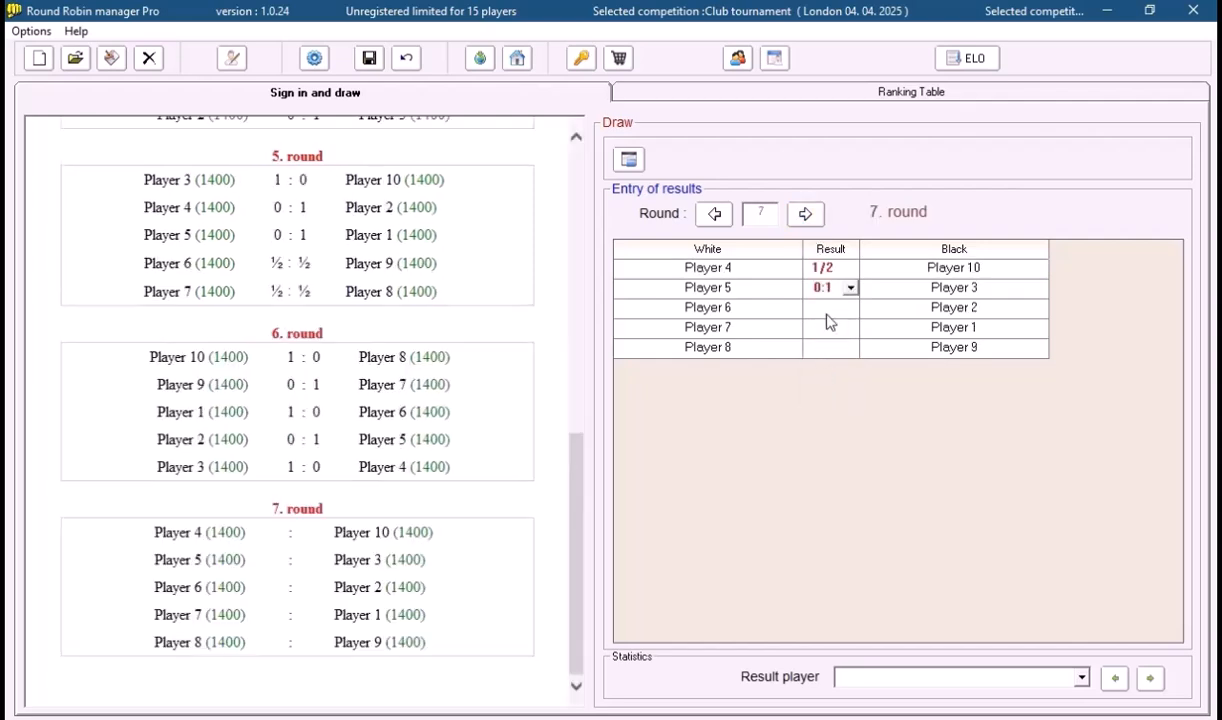
pyautogui.click(828, 313)
pyautogui.click(850, 309)
pyautogui.click(824, 355)
pyautogui.click(835, 334)
pyautogui.click(850, 328)
pyautogui.click(838, 357)
pyautogui.click(832, 348)
pyautogui.click(850, 348)
pyautogui.click(840, 368)
# Generate the final ranking, look over the cross table of results, and return to the ranking
pyautogui.click(774, 60)
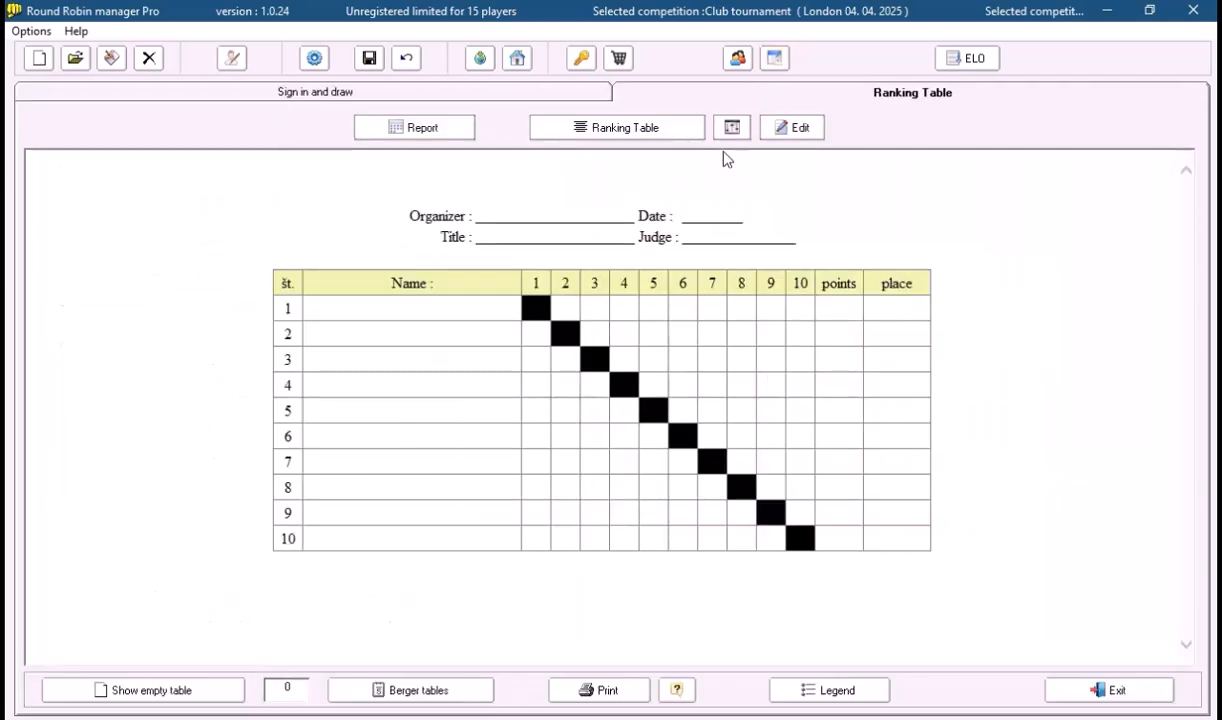
pyautogui.click(645, 137)
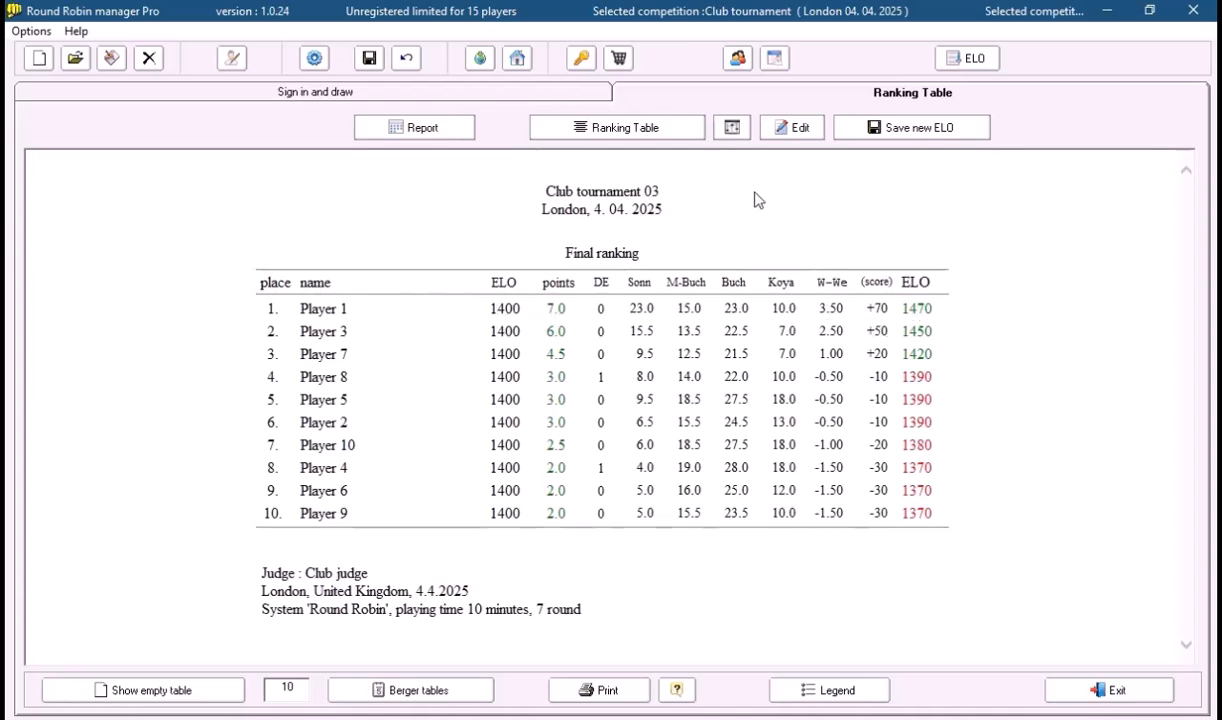
pyautogui.click(732, 127)
pyautogui.scroll(-5, 670, 390)
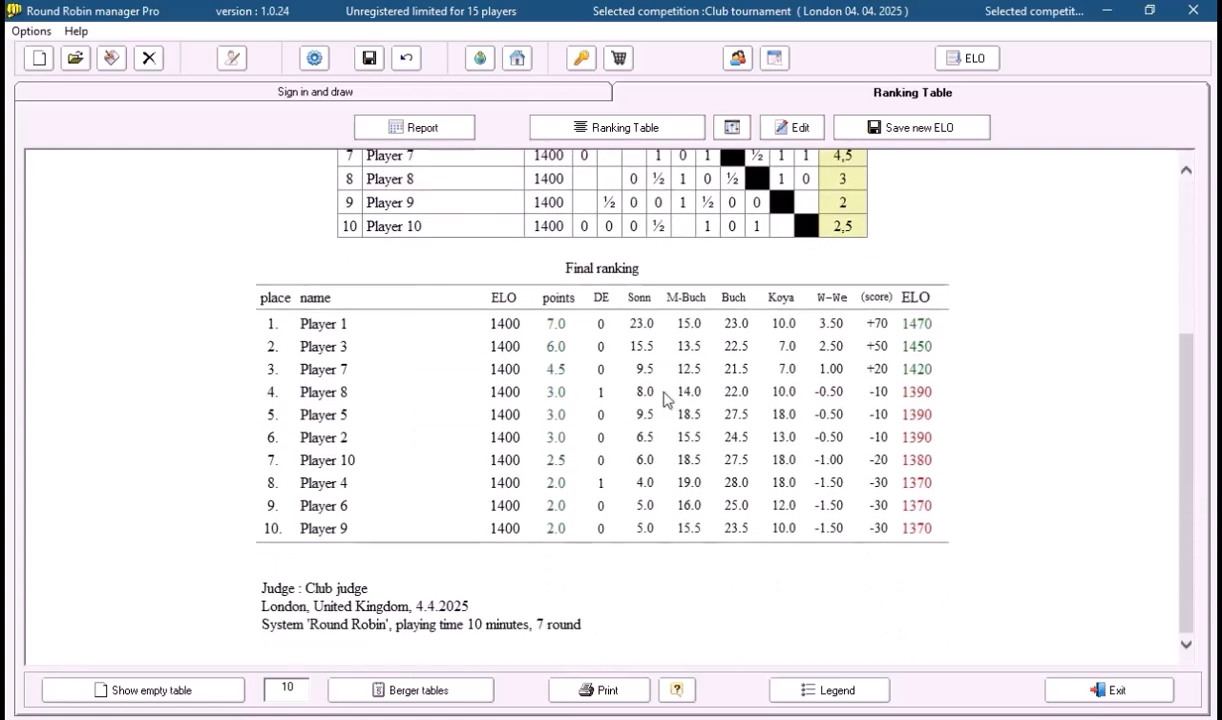
pyautogui.scroll(5, 665, 395)
pyautogui.click(649, 133)
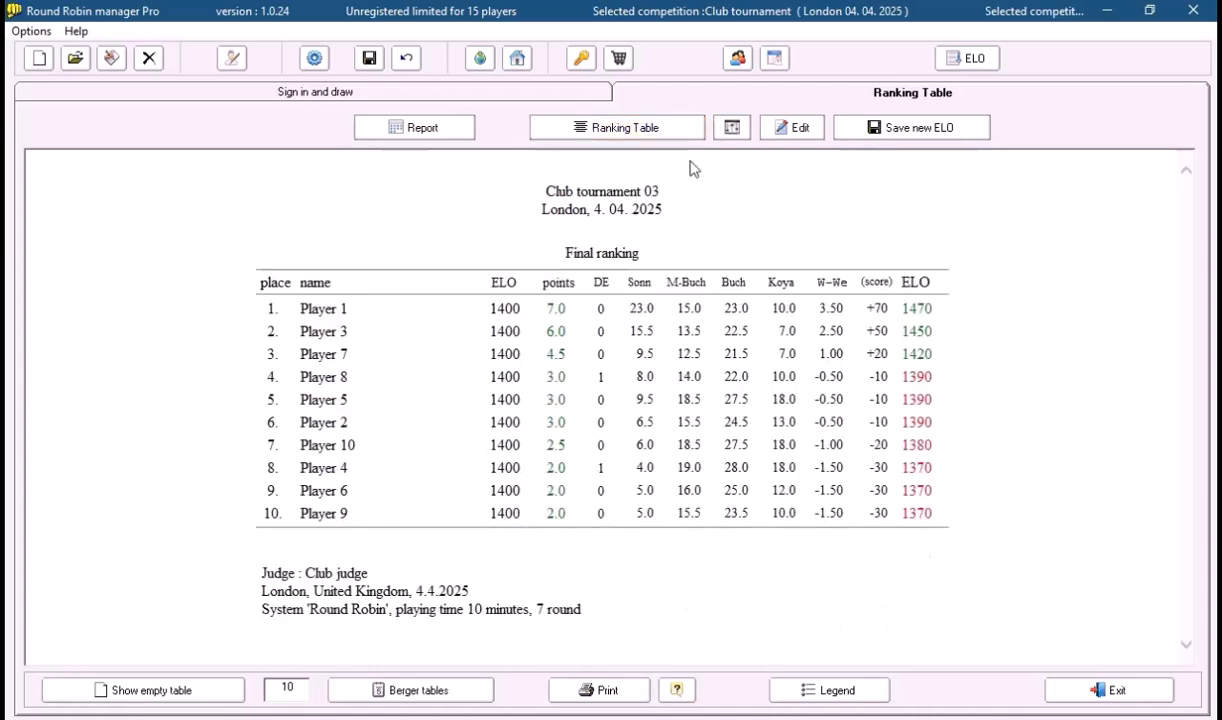
# Save the players' new ELO ratings from the tournament and view the club rating list
pyautogui.click(913, 133)
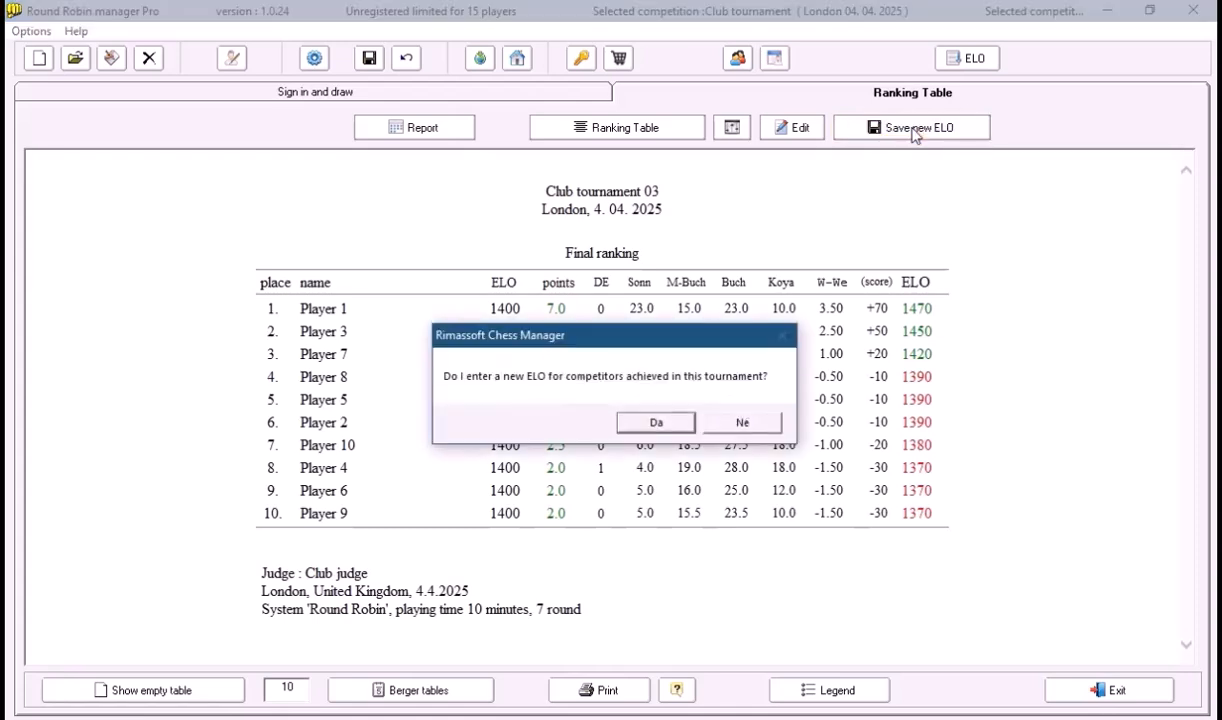
pyautogui.click(648, 420)
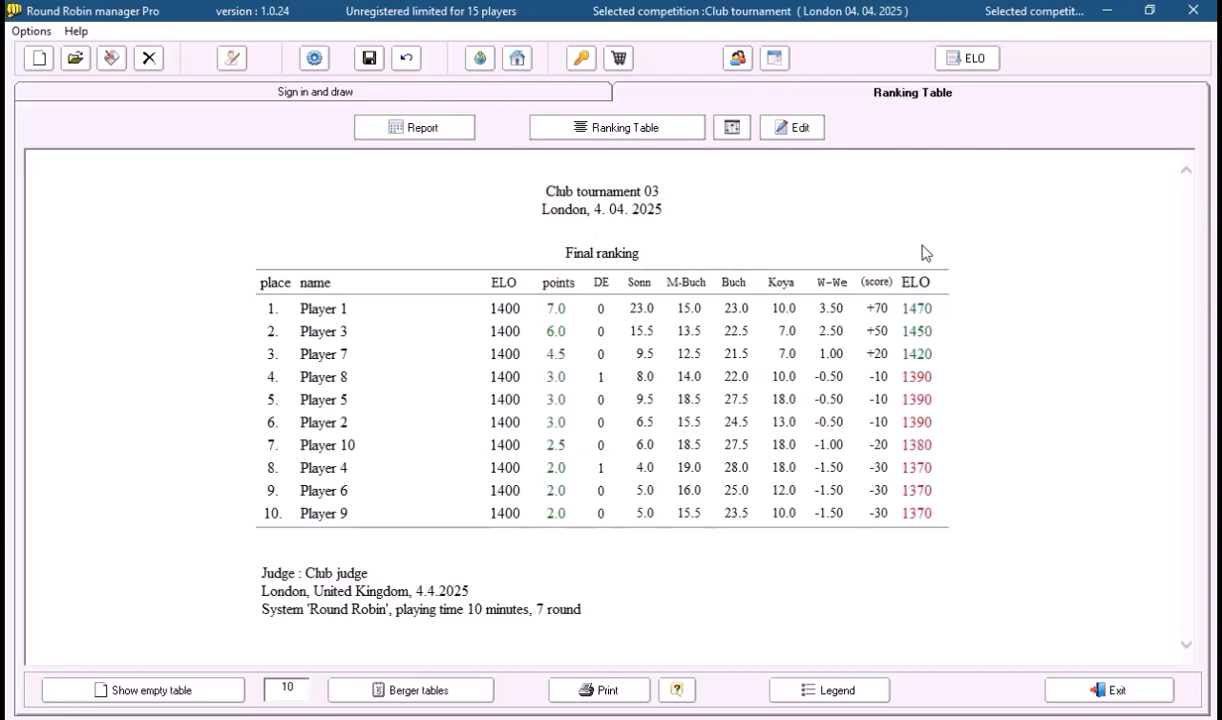
pyautogui.click(972, 58)
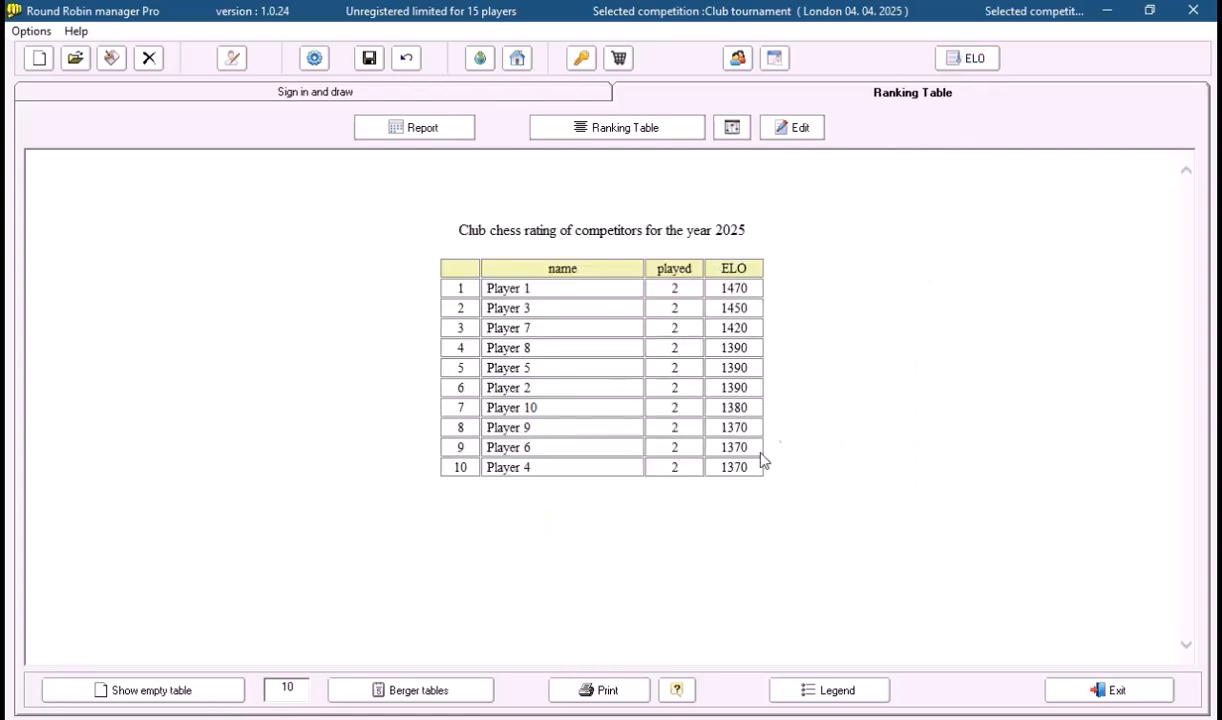
pyautogui.click(625, 135)
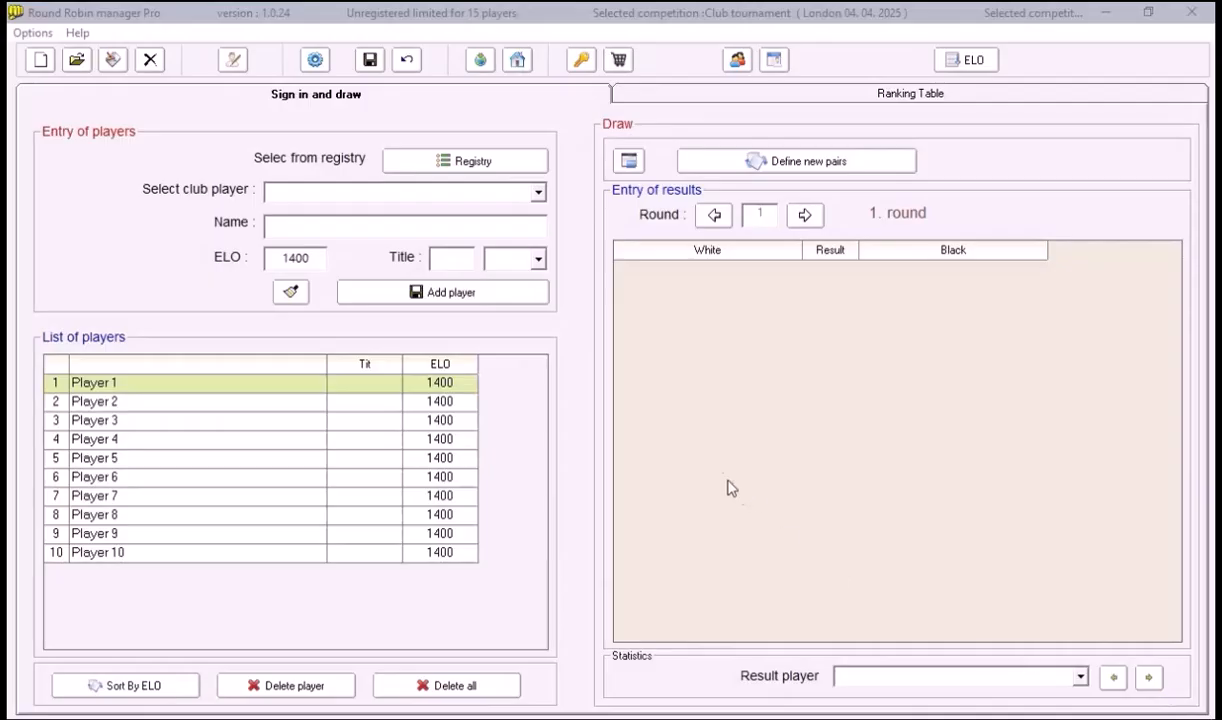
# Draw new pairs for the ten signed-up players, preview the round 2 pairings, and return to the player entry view
pyautogui.click(788, 163)
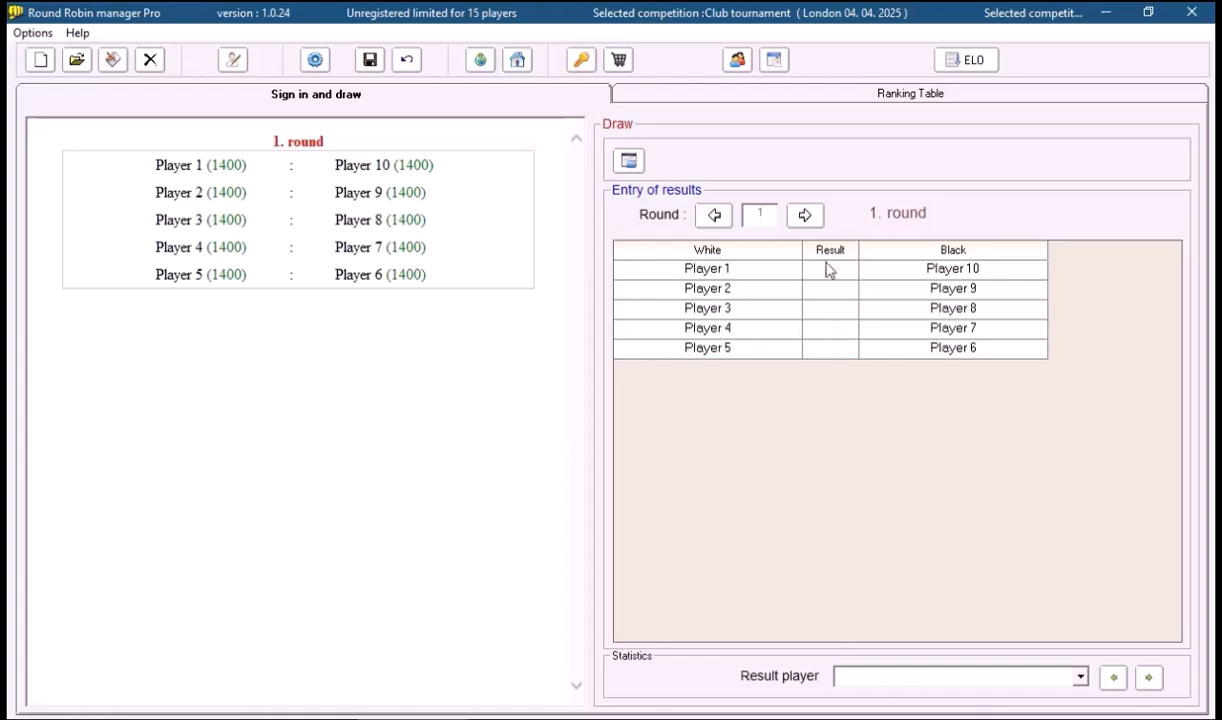
pyautogui.click(805, 215)
pyautogui.click(714, 216)
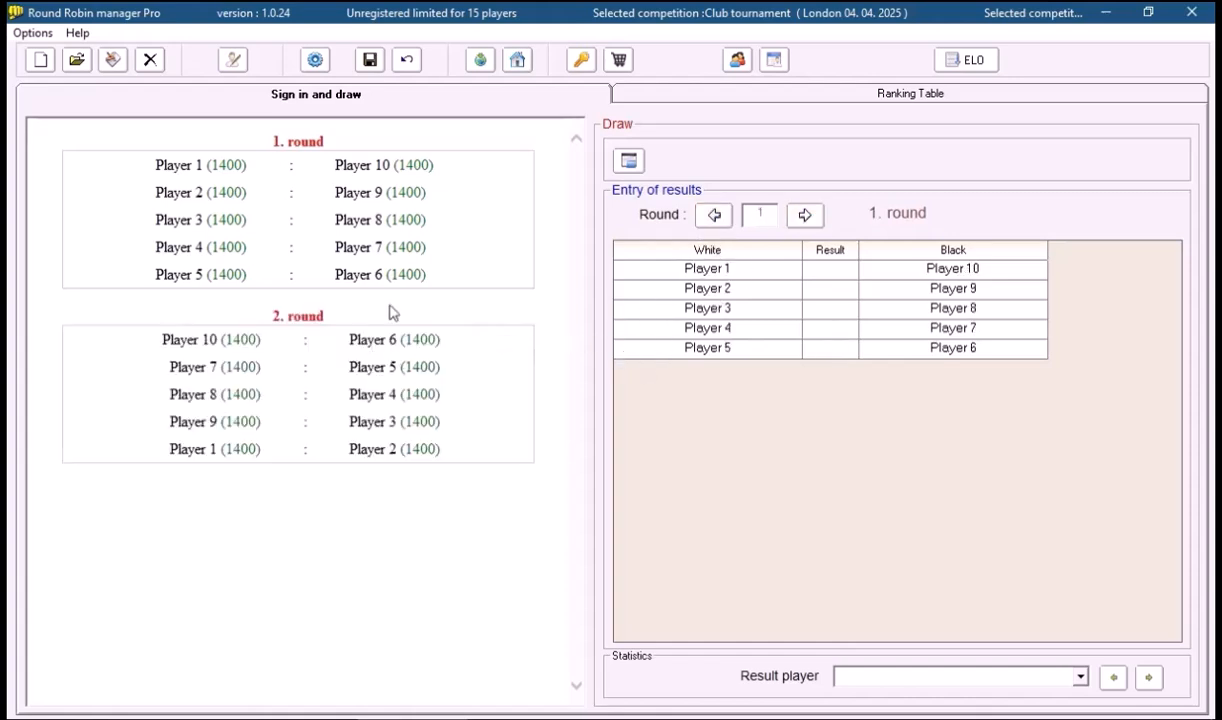
pyautogui.click(628, 161)
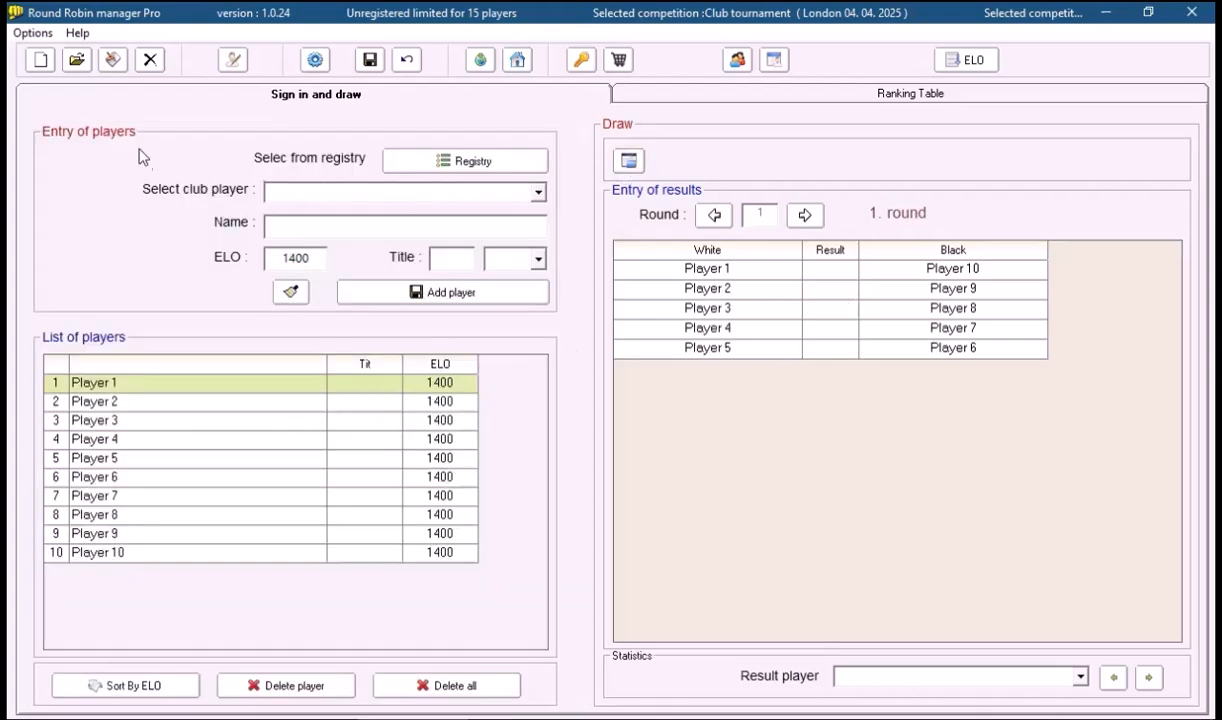
# Load Club tournament 04 in the tournament editor and delete its drawn pairs
pyautogui.click(113, 60)
pyautogui.rightClick(307, 237)
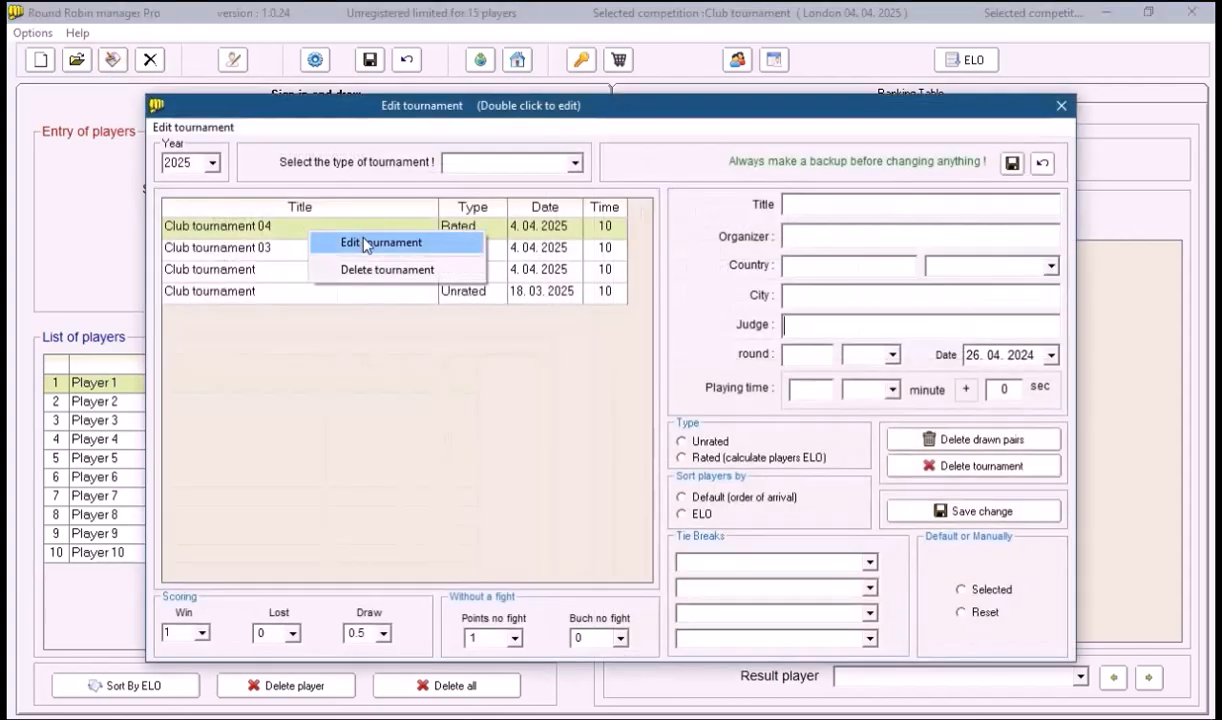
pyautogui.click(356, 241)
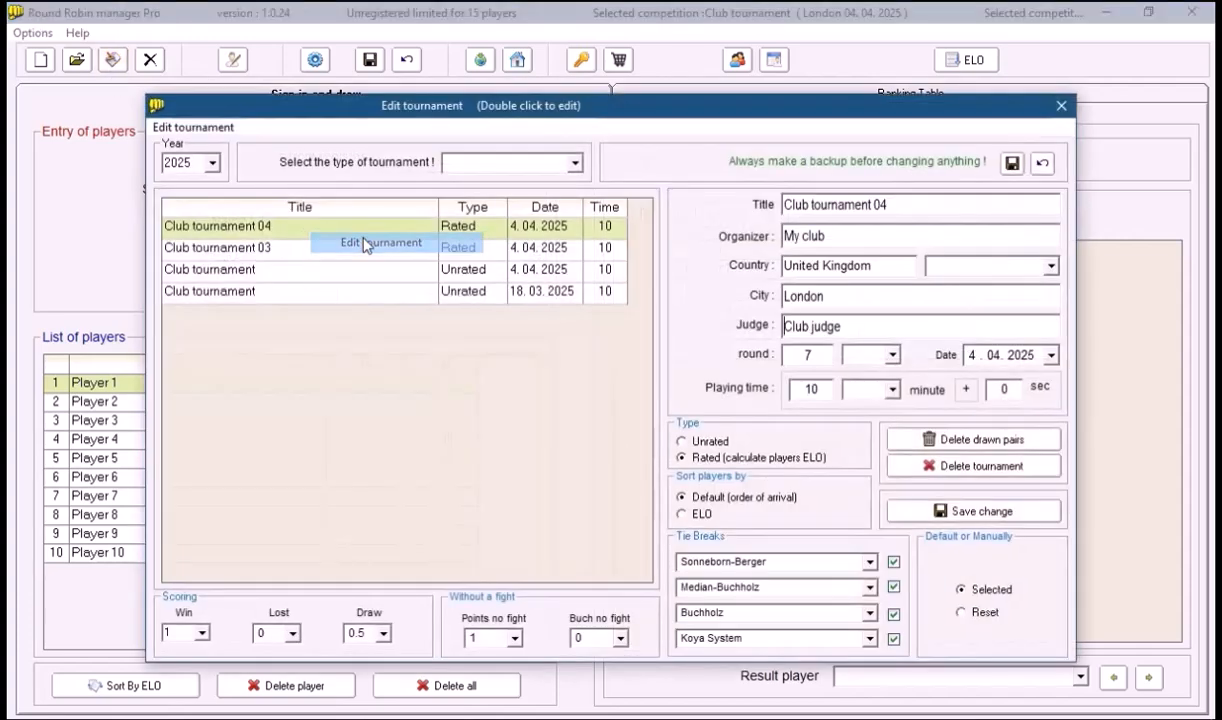
pyautogui.click(983, 440)
pyautogui.click(666, 427)
pyautogui.click(706, 424)
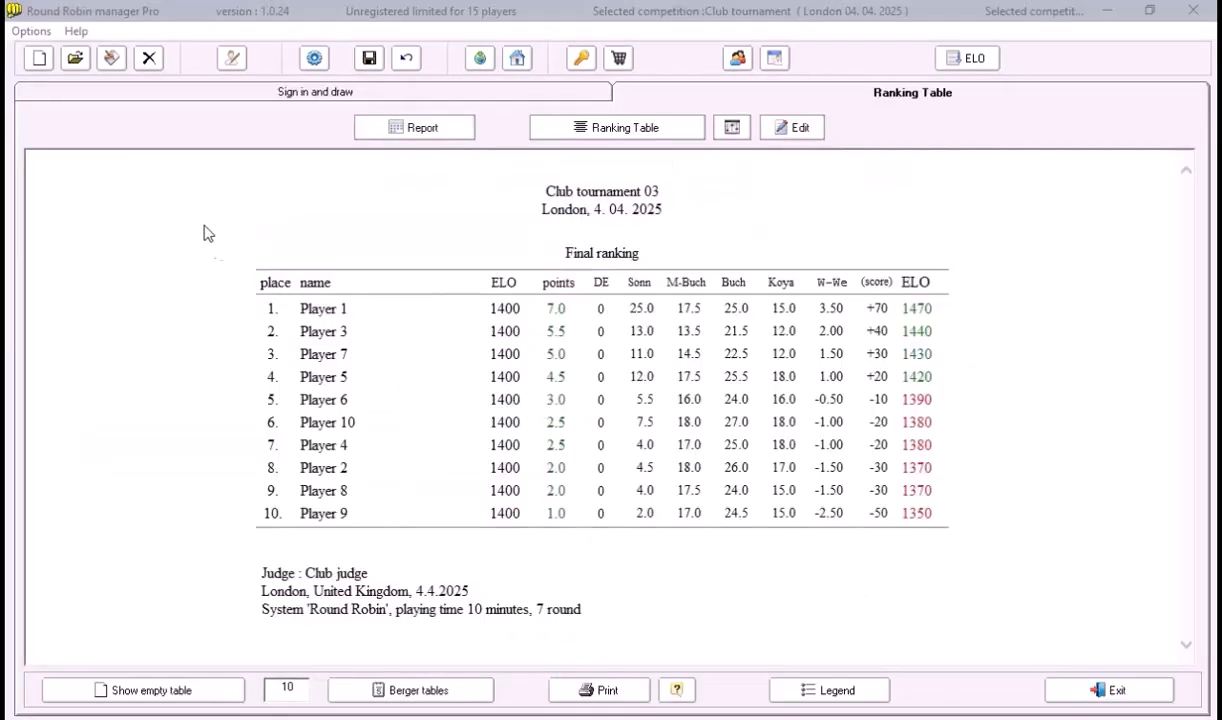
# Add Club tournament 04 as a rated round robin with 10 minutes playing time and 7 rounds
pyautogui.click(40, 60)
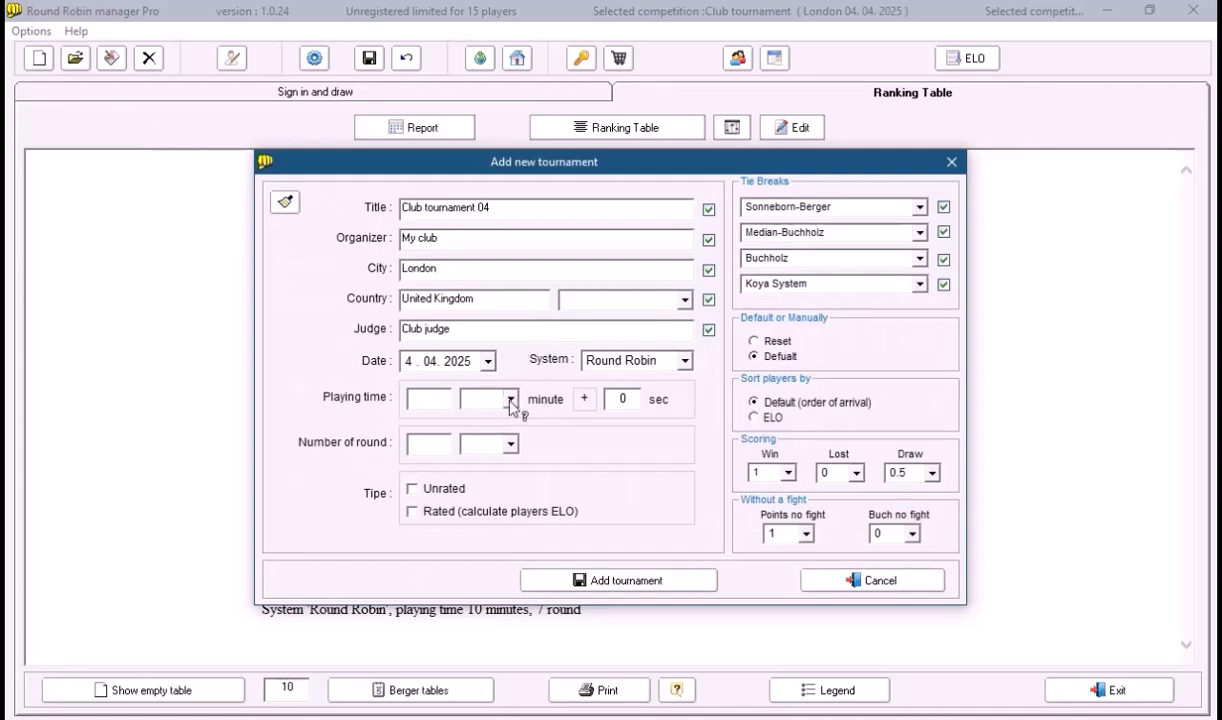
pyautogui.click(500, 399)
pyautogui.click(493, 450)
pyautogui.click(510, 444)
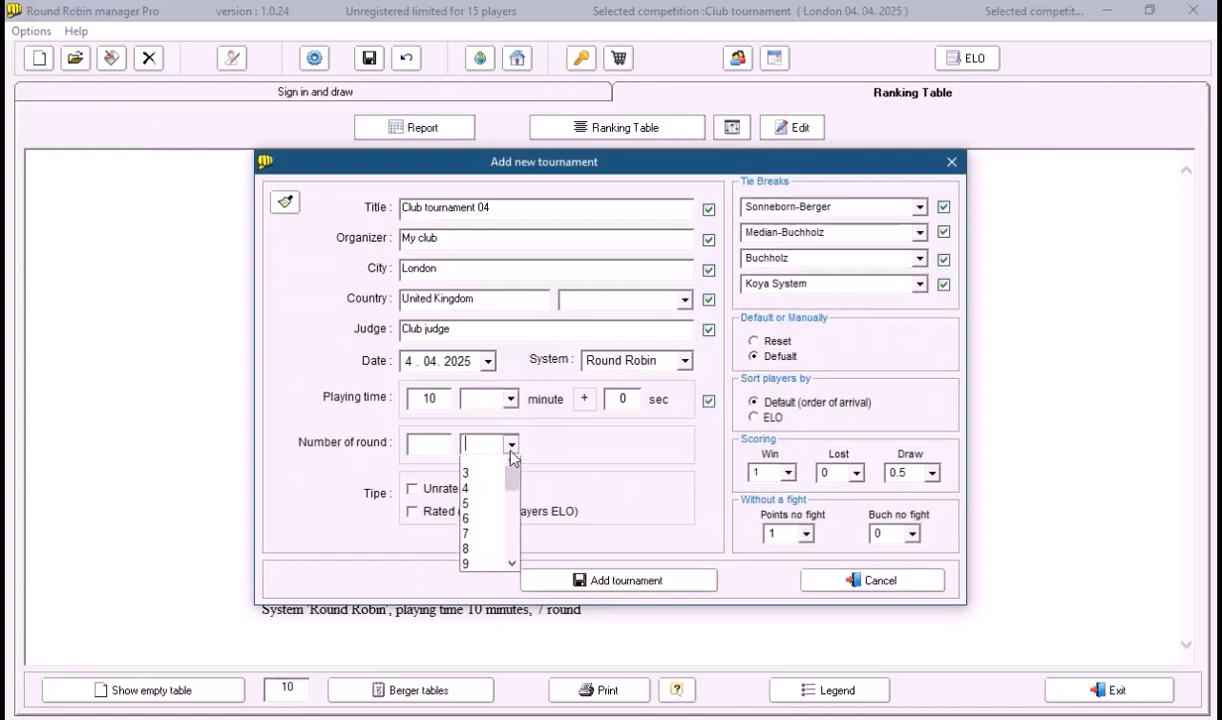
pyautogui.click(478, 547)
pyautogui.click(466, 512)
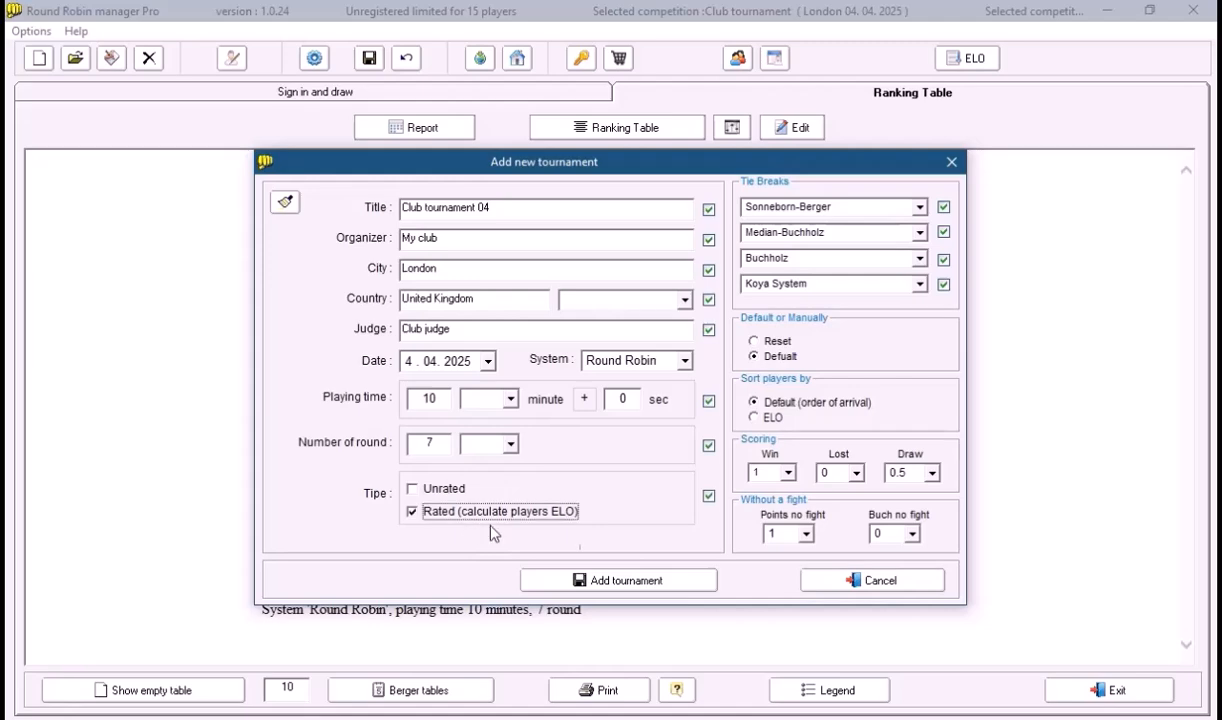
pyautogui.click(647, 578)
pyautogui.click(648, 421)
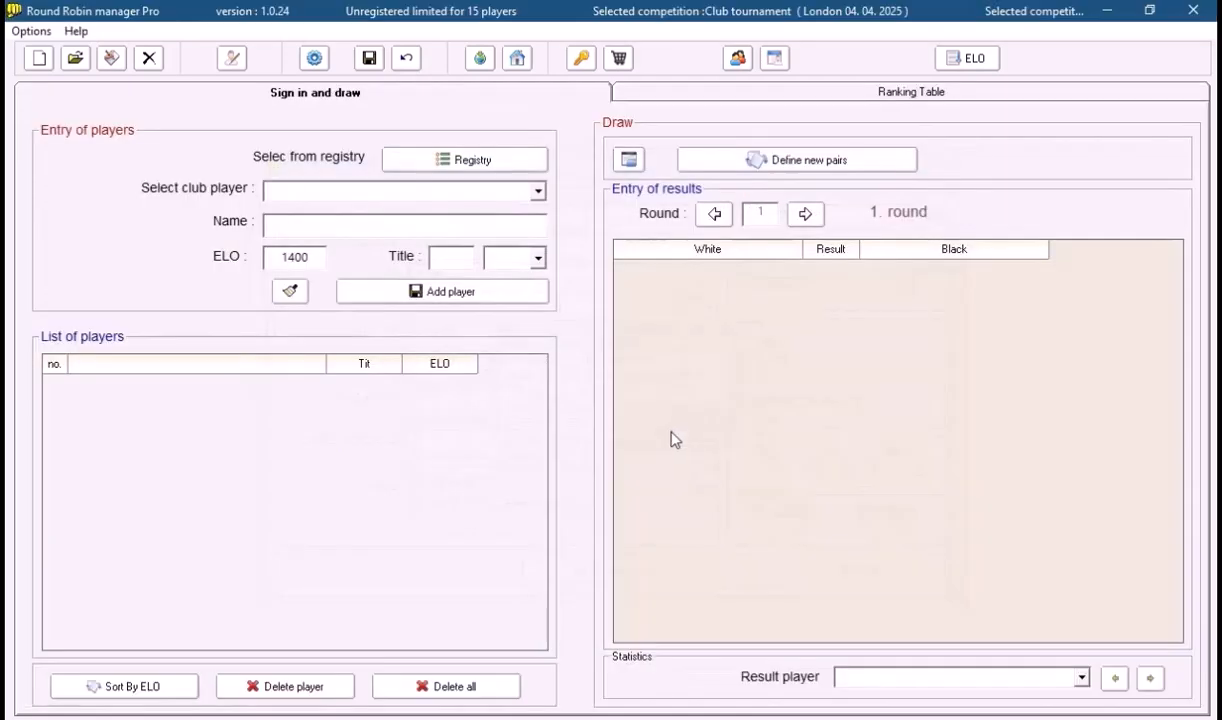
# Sign up Player 1 through Player 8 from the club player list with their saved ELO ratings
pyautogui.click(537, 192)
pyautogui.click(450, 227)
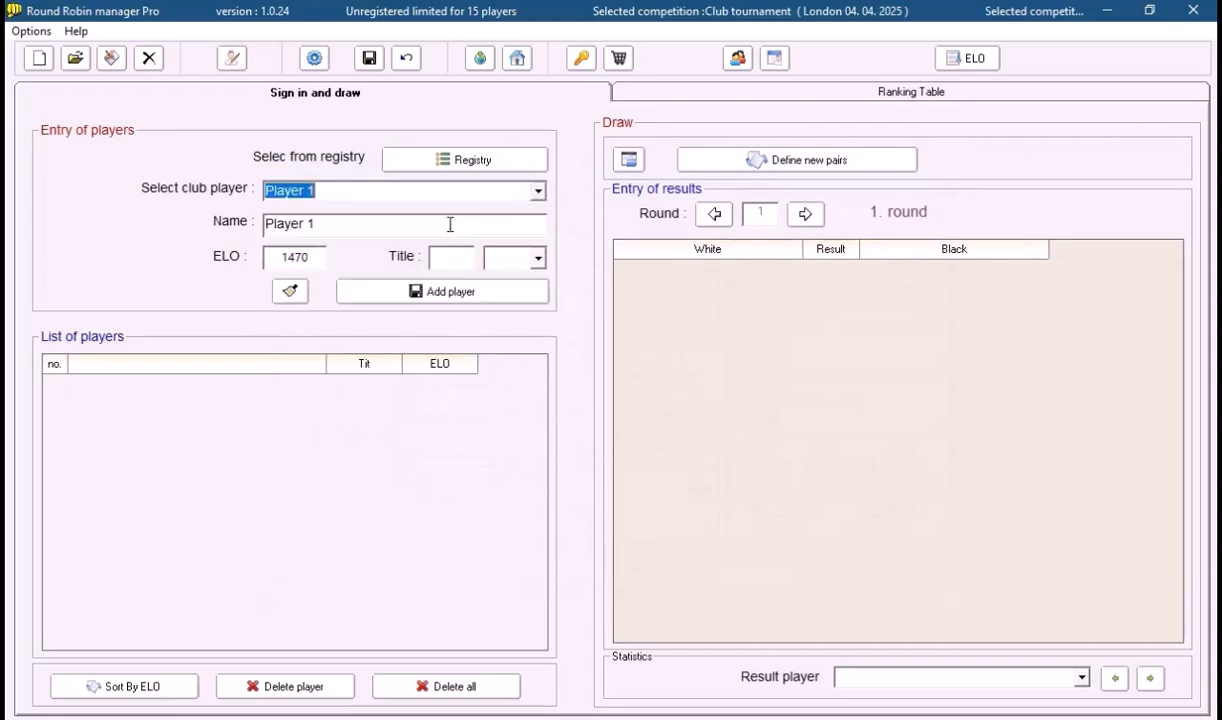
pyautogui.moveTo(268, 257); pyautogui.dragTo(323, 259)
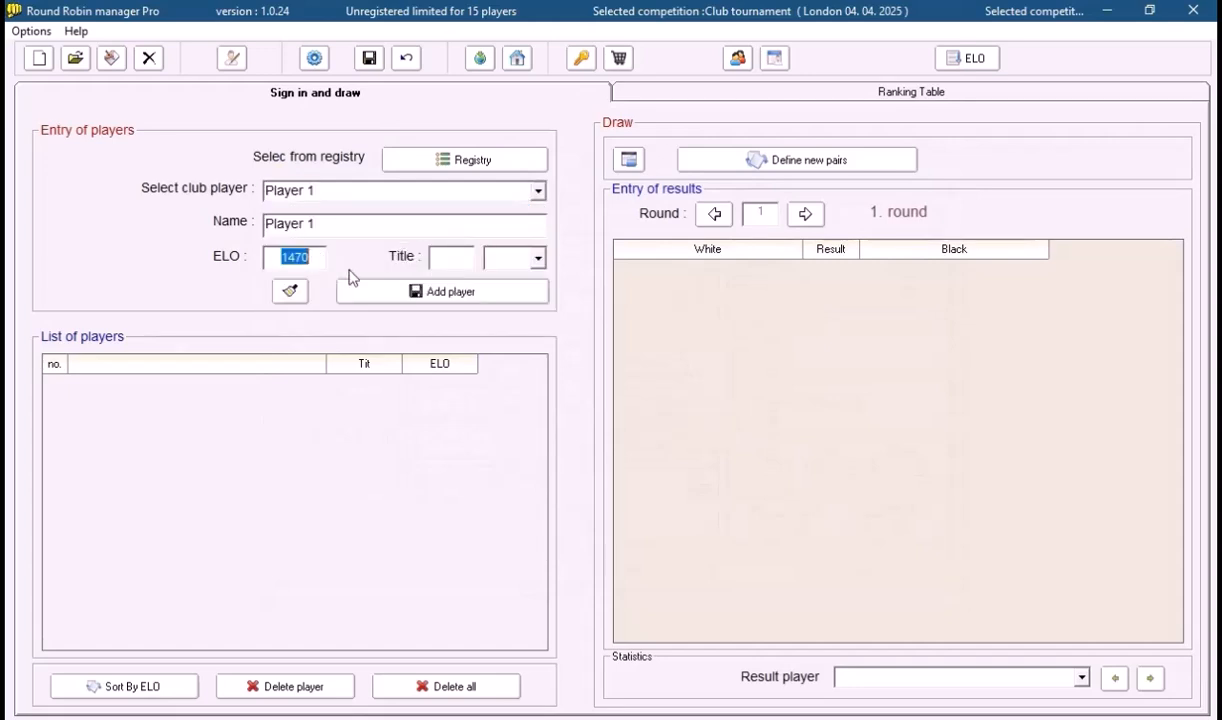
pyautogui.click(448, 291)
pyautogui.click(537, 191)
pyautogui.click(445, 242)
pyautogui.click(450, 291)
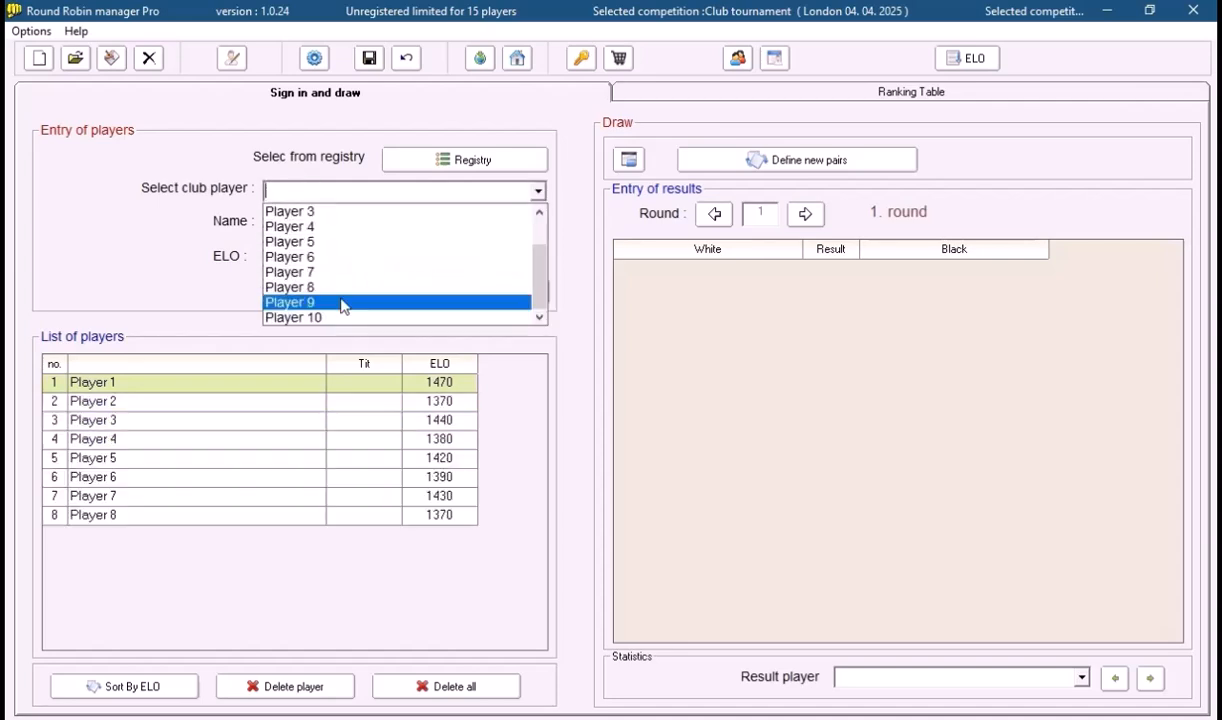
# Add Player 9 and Player 10 to the tournament and draw the new pairs
pyautogui.click(341, 302)
pyautogui.click(450, 293)
pyautogui.click(537, 191)
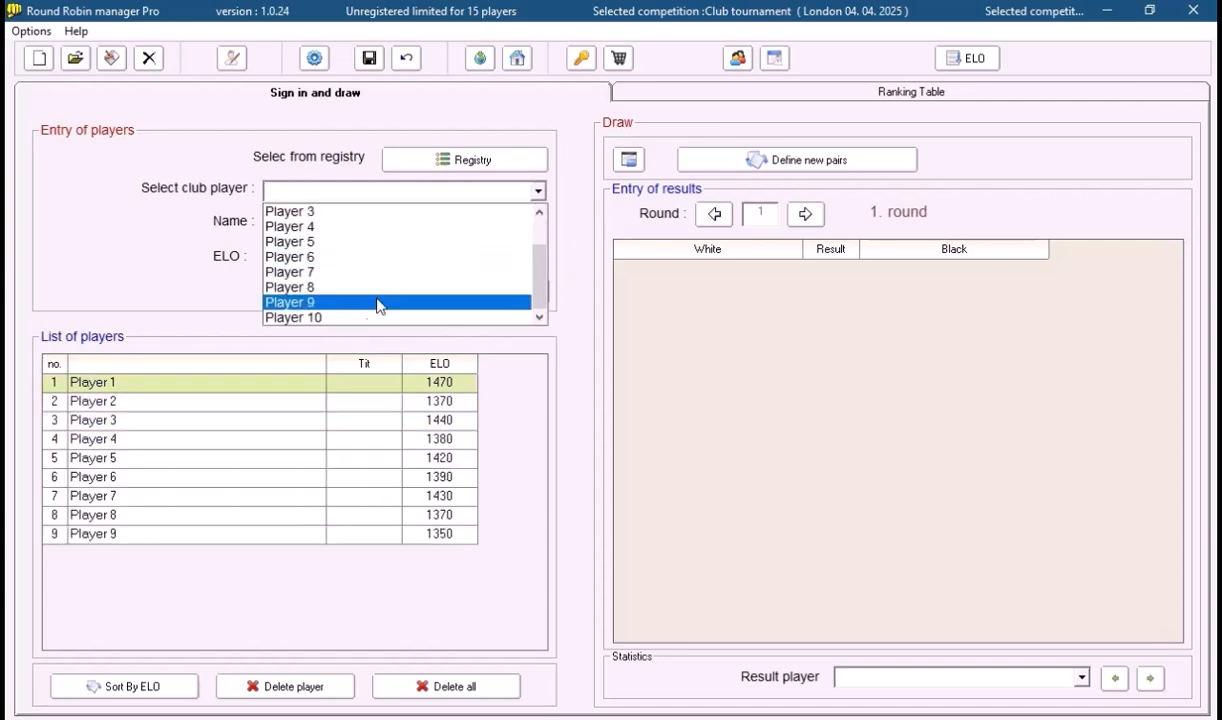
pyautogui.click(346, 317)
pyautogui.click(455, 293)
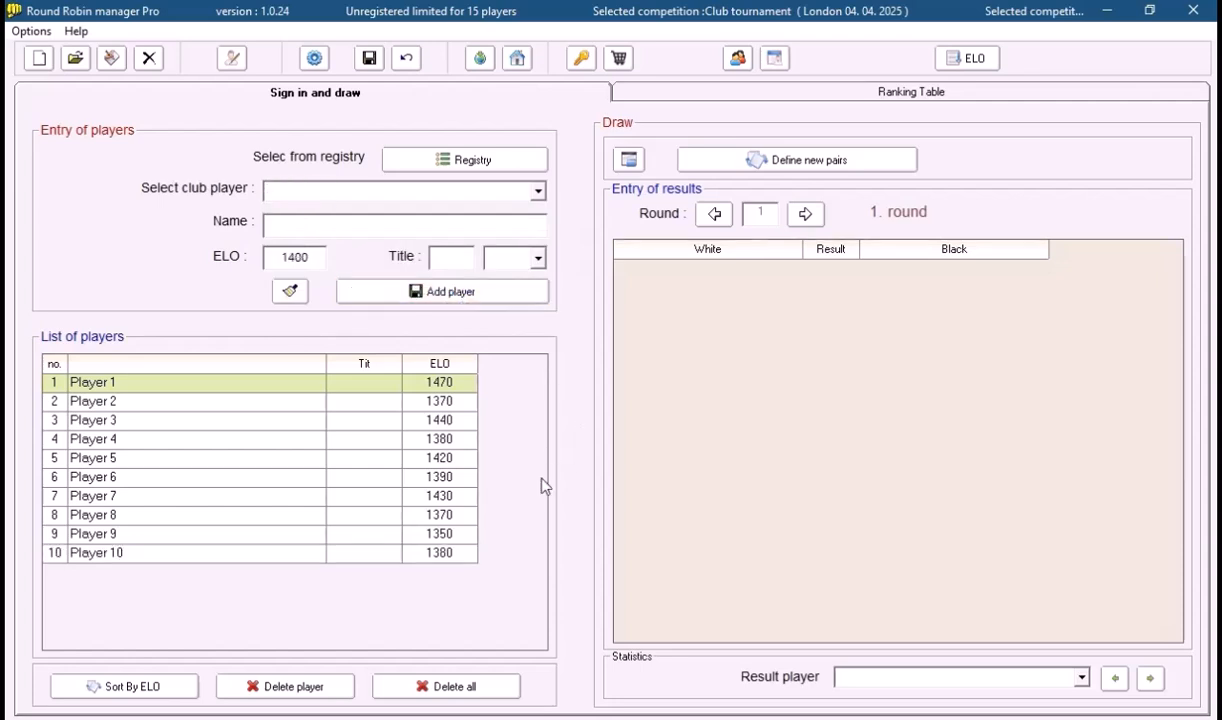
pyautogui.click(783, 162)
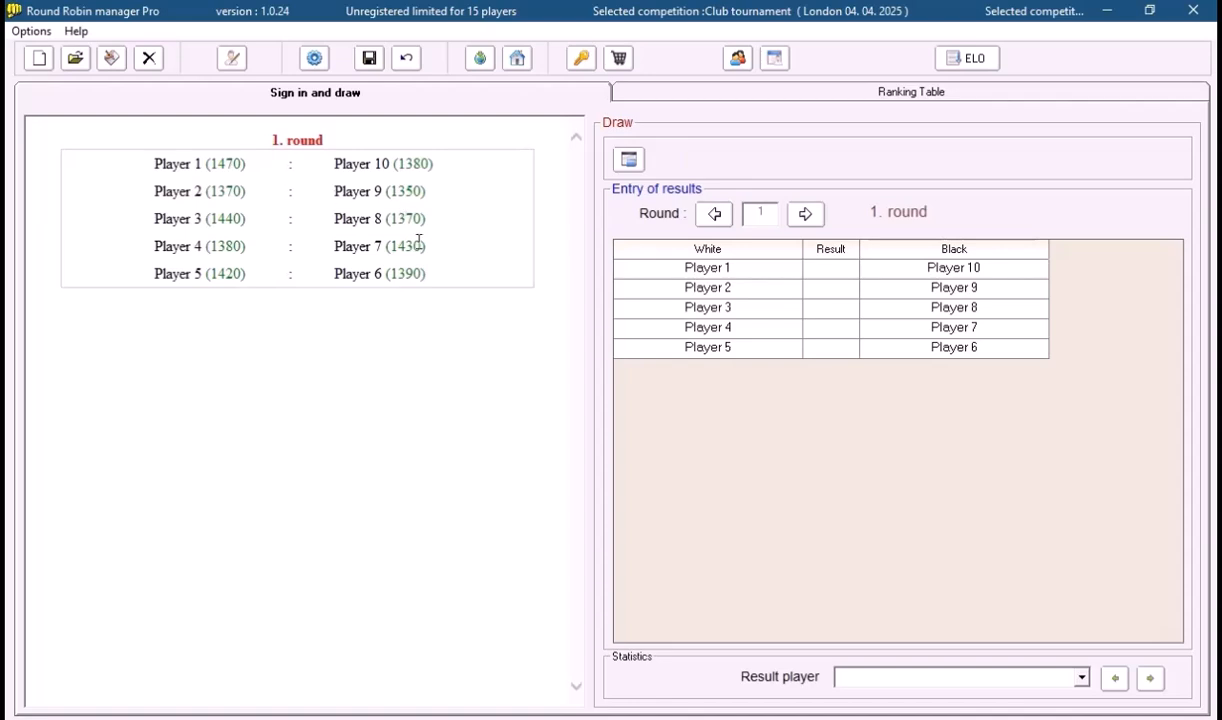
# Enter the first three round 1 results: Player 1 wins 1:0, Player 2 draws 1/2, Player 3 wins 1:0
pyautogui.click(850, 270)
pyautogui.click(852, 270)
pyautogui.click(826, 284)
pyautogui.click(853, 291)
pyautogui.click(851, 289)
pyautogui.click(830, 337)
pyautogui.click(838, 309)
pyautogui.click(851, 309)
pyautogui.click(827, 334)
# Record round 1 results 0:1 for Player 4 against Player 7 and 1/2 for Player 5 against Player 6, and advance one round
pyautogui.click(830, 331)
pyautogui.click(850, 327)
pyautogui.click(826, 358)
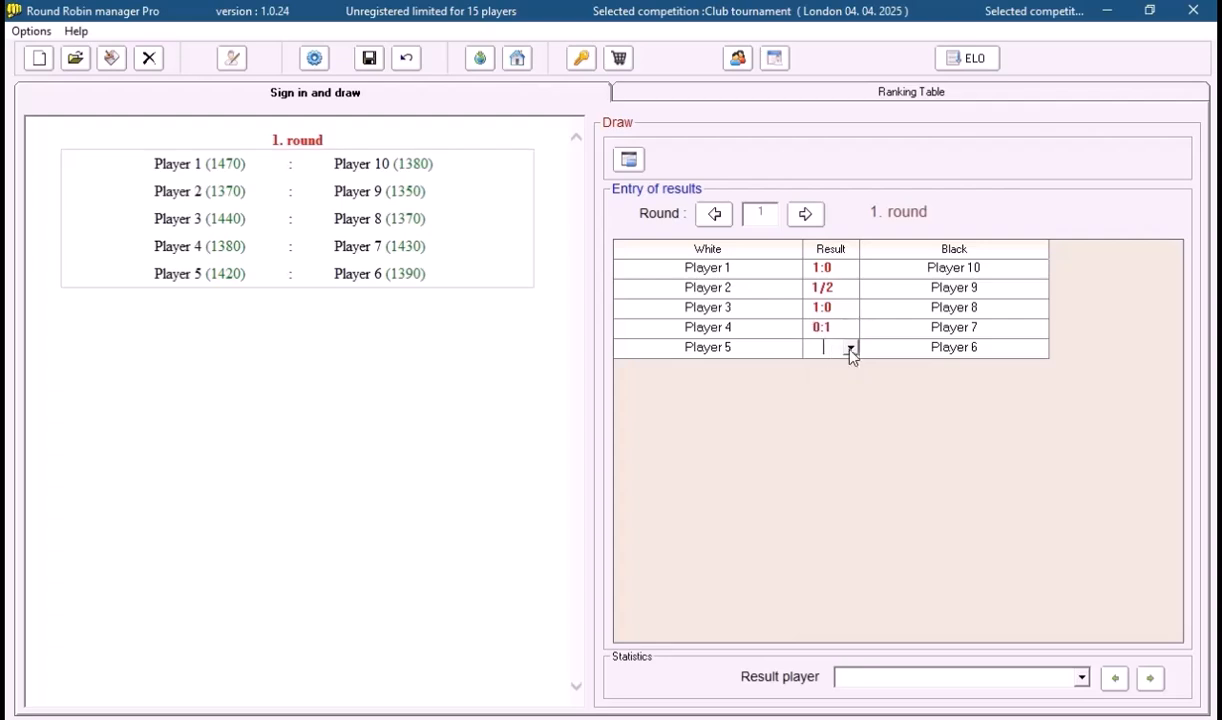
pyautogui.click(851, 347)
pyautogui.click(826, 374)
pyautogui.click(806, 216)
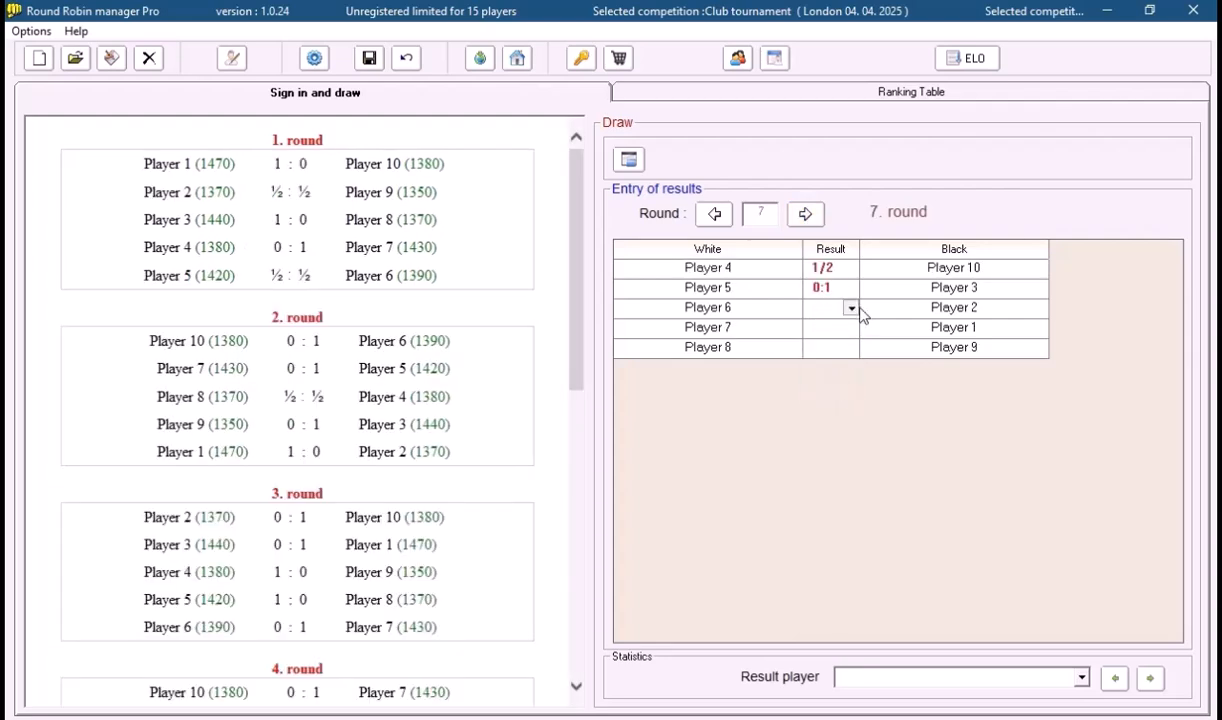
# Enter the remaining round 7 results as 1:0 for Player 6, 0:1 for Player 7 and 1/2 for Player 8, and generate the final ranking
pyautogui.click(851, 309)
pyautogui.click(826, 323)
pyautogui.click(845, 330)
pyautogui.click(851, 329)
pyautogui.click(828, 362)
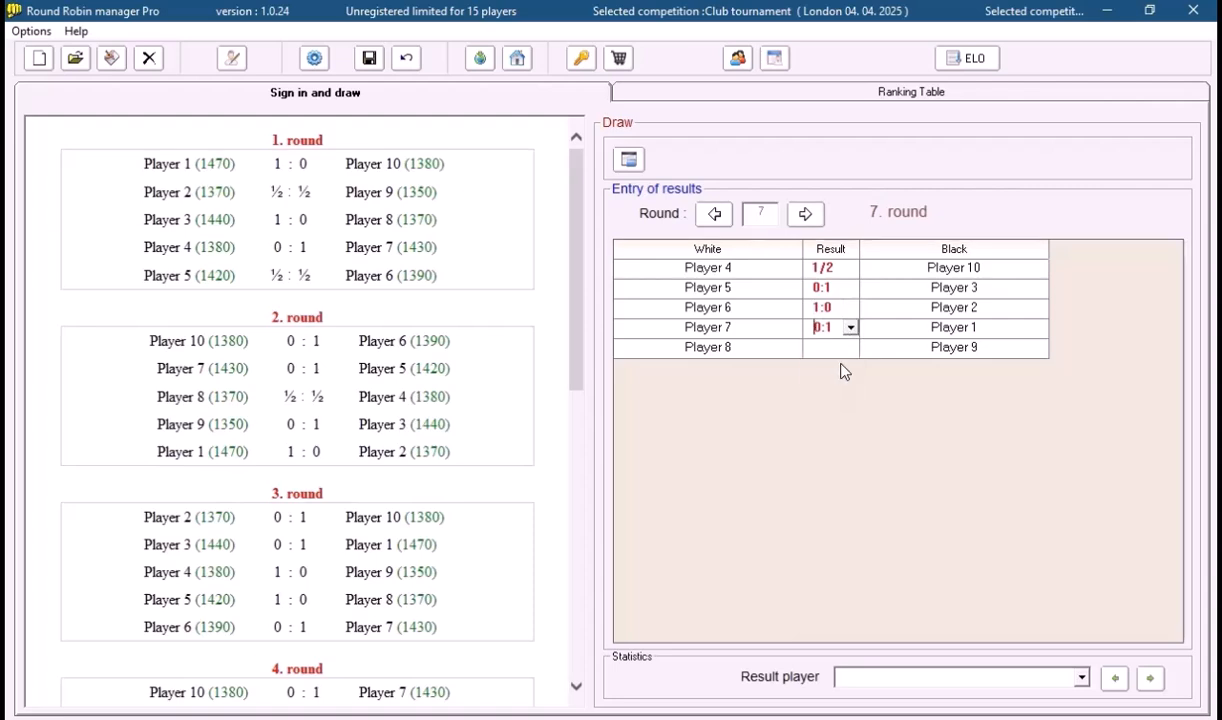
pyautogui.click(851, 348)
pyautogui.click(832, 395)
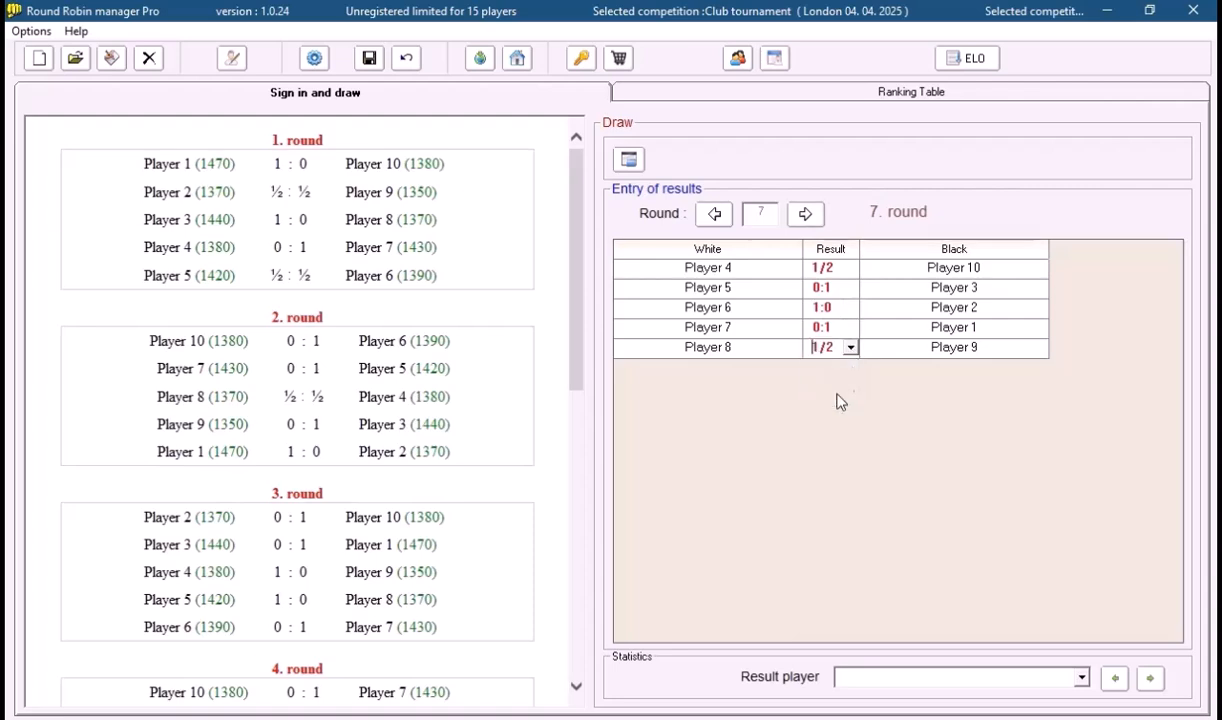
pyautogui.click(775, 60)
pyautogui.click(644, 134)
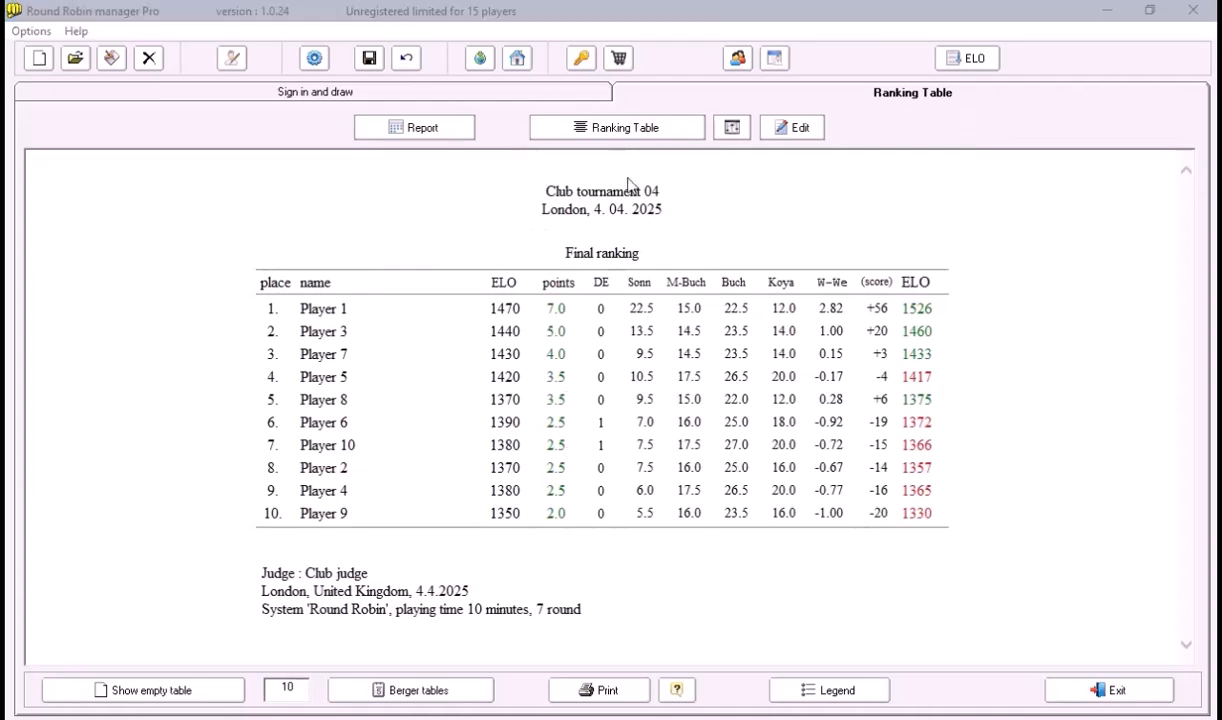
# Look through the individual result statistics of Player 2 through Player 6 and close the statistics view
pyautogui.click(735, 61)
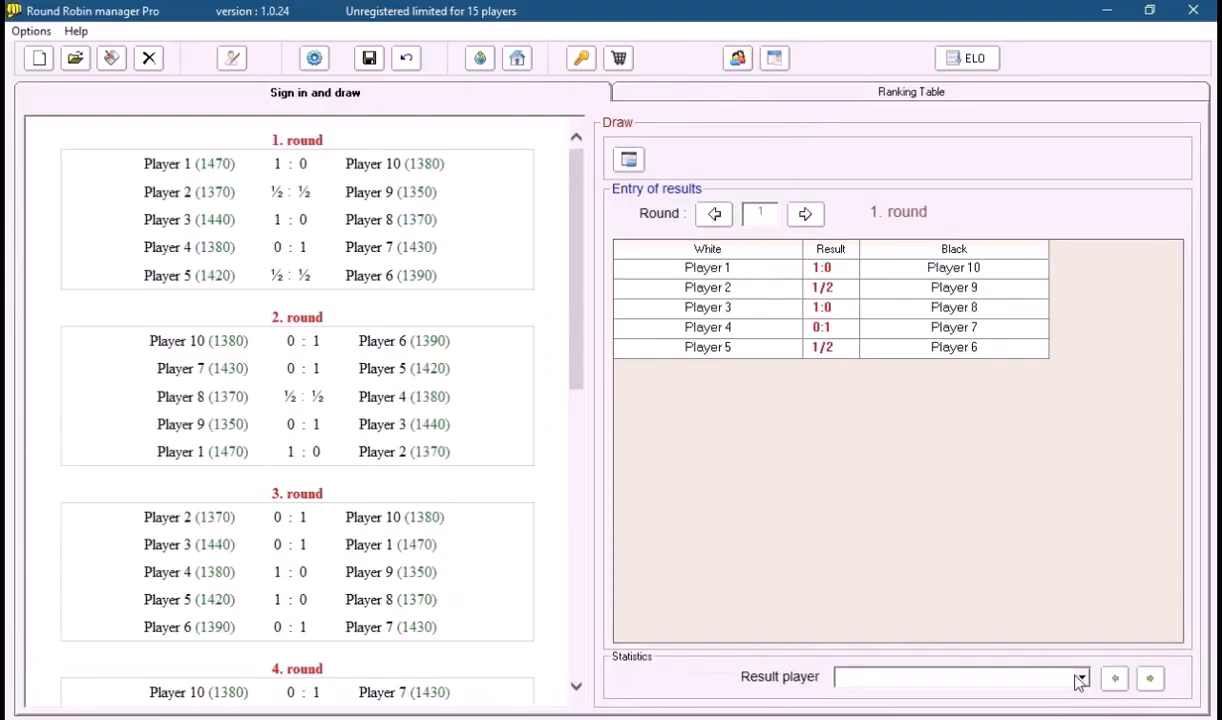
pyautogui.click(1080, 678)
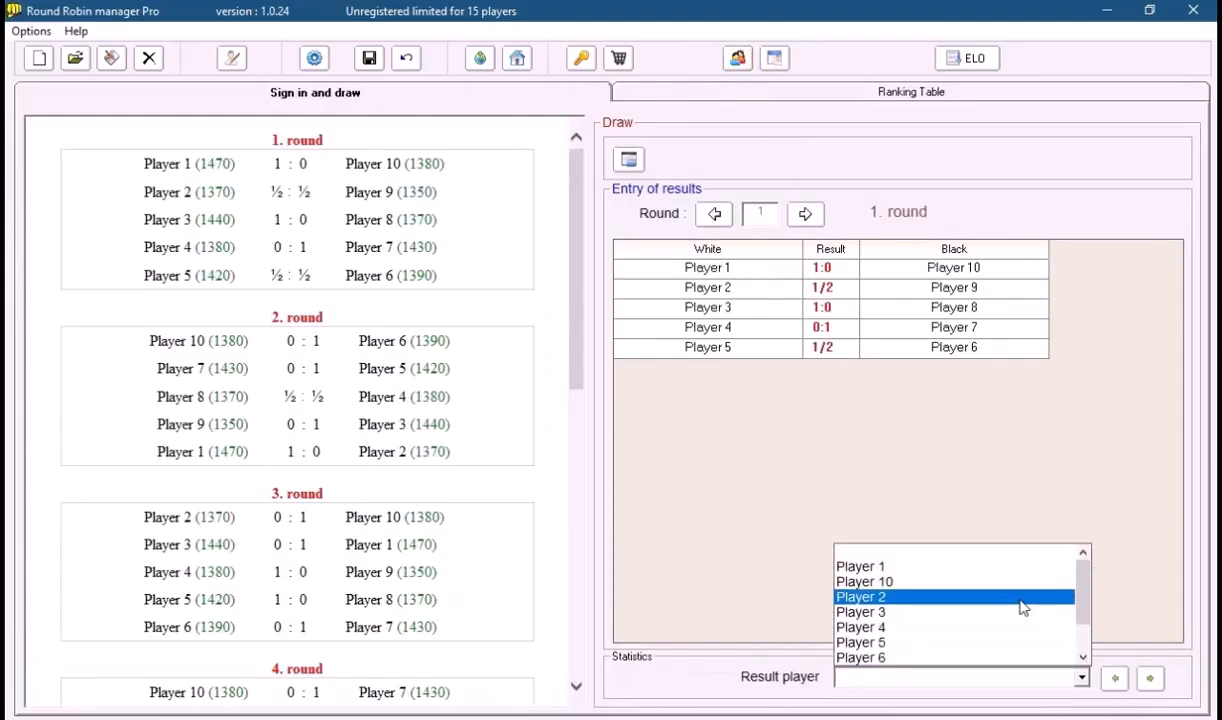
pyautogui.click(1022, 607)
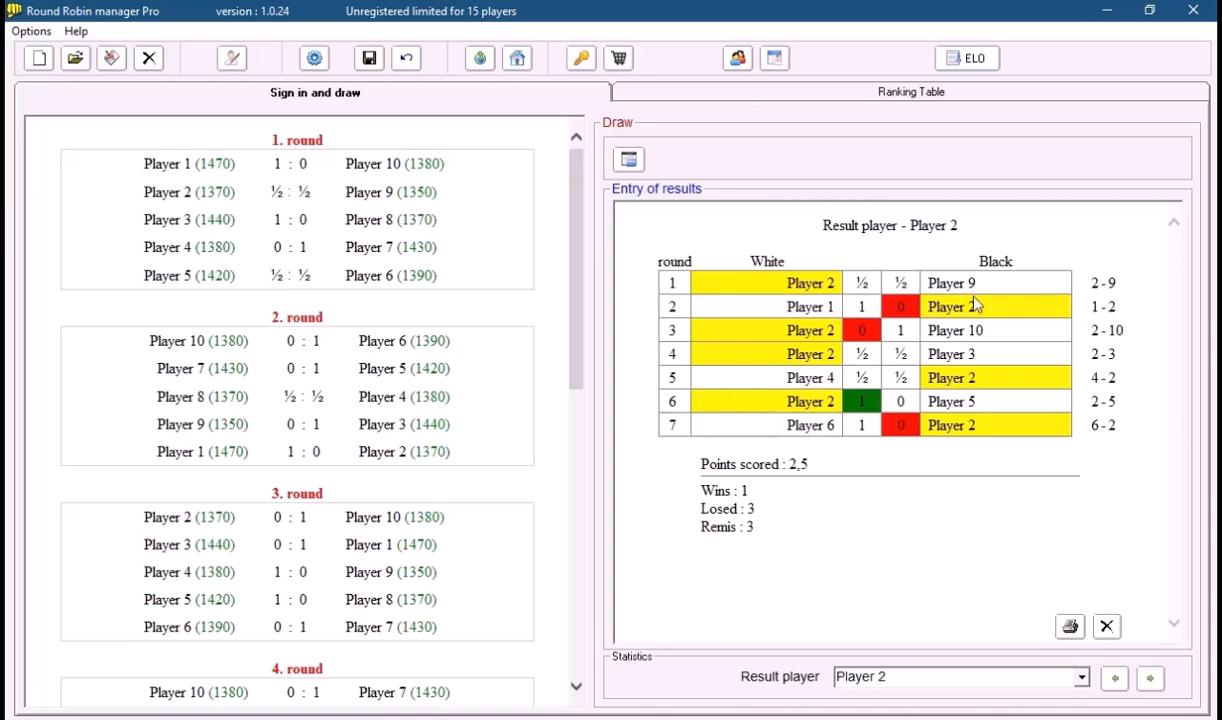
pyautogui.click(1151, 680)
pyautogui.click(1151, 680)
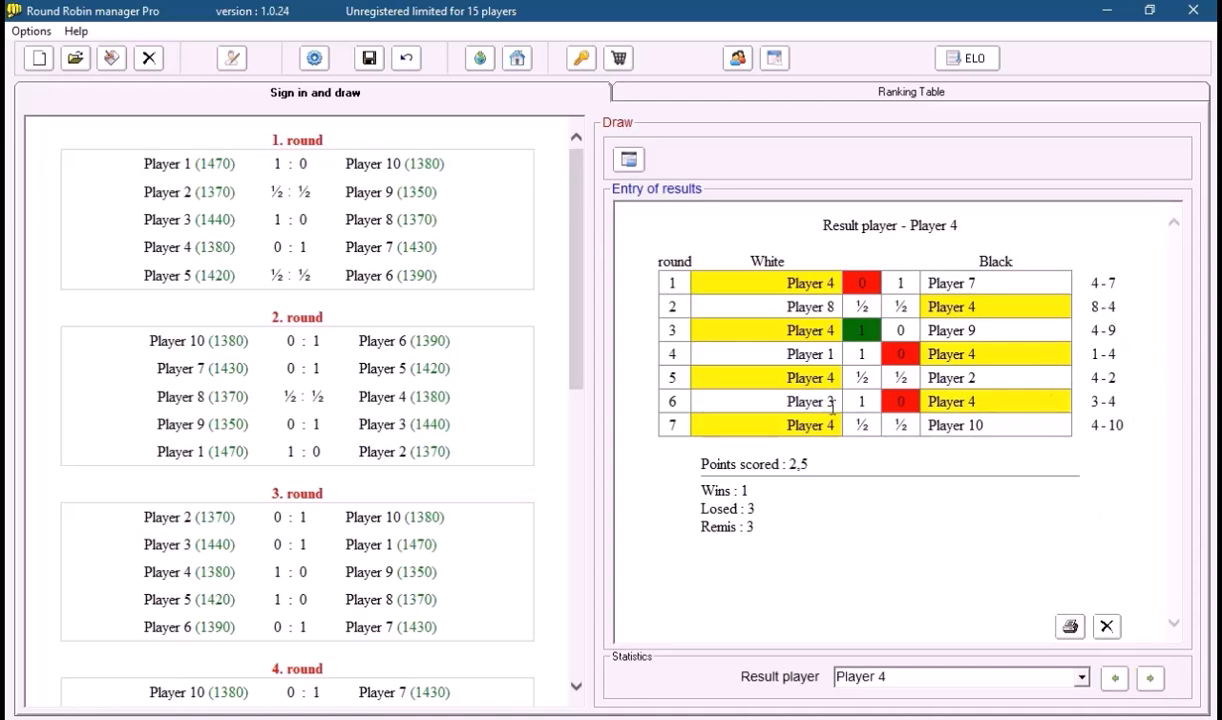
pyautogui.click(1151, 680)
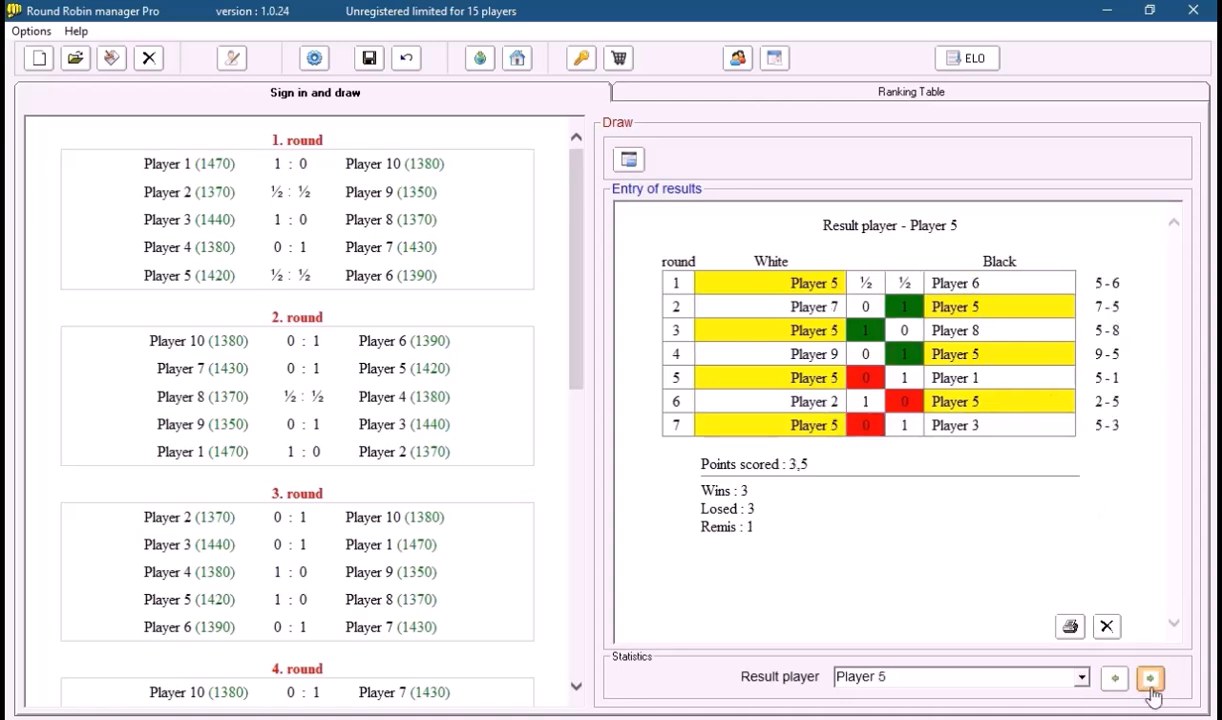
pyautogui.click(1151, 680)
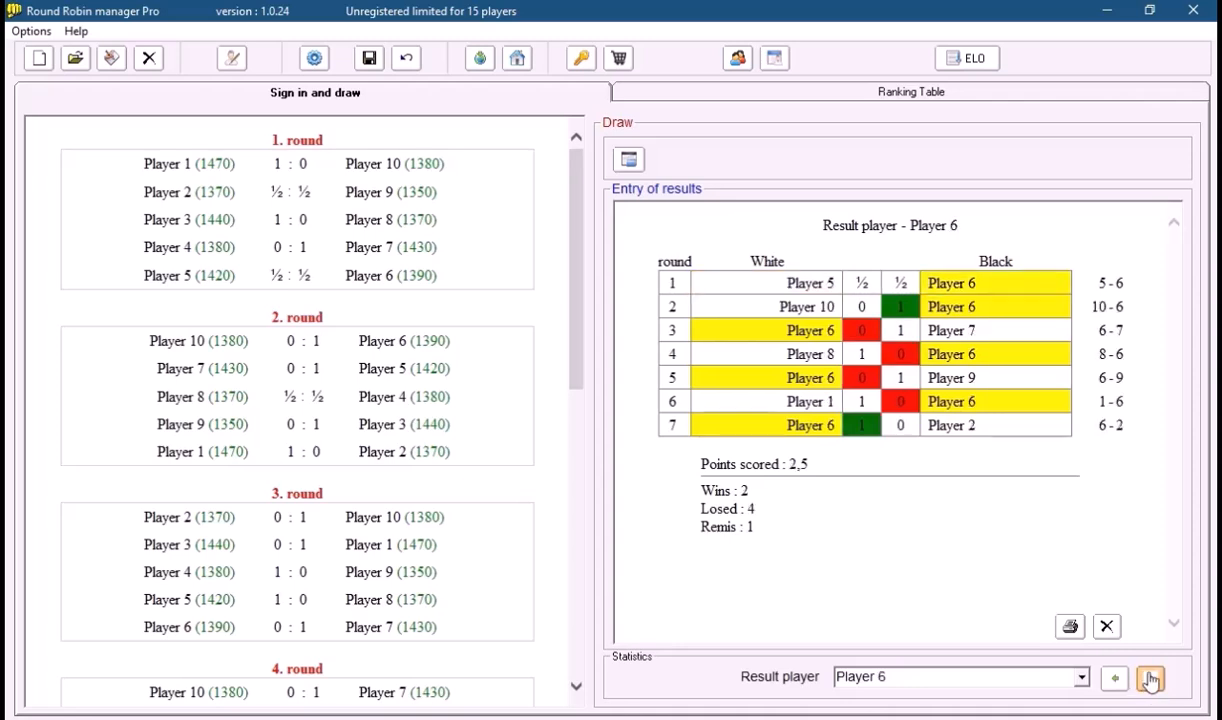
pyautogui.click(1107, 628)
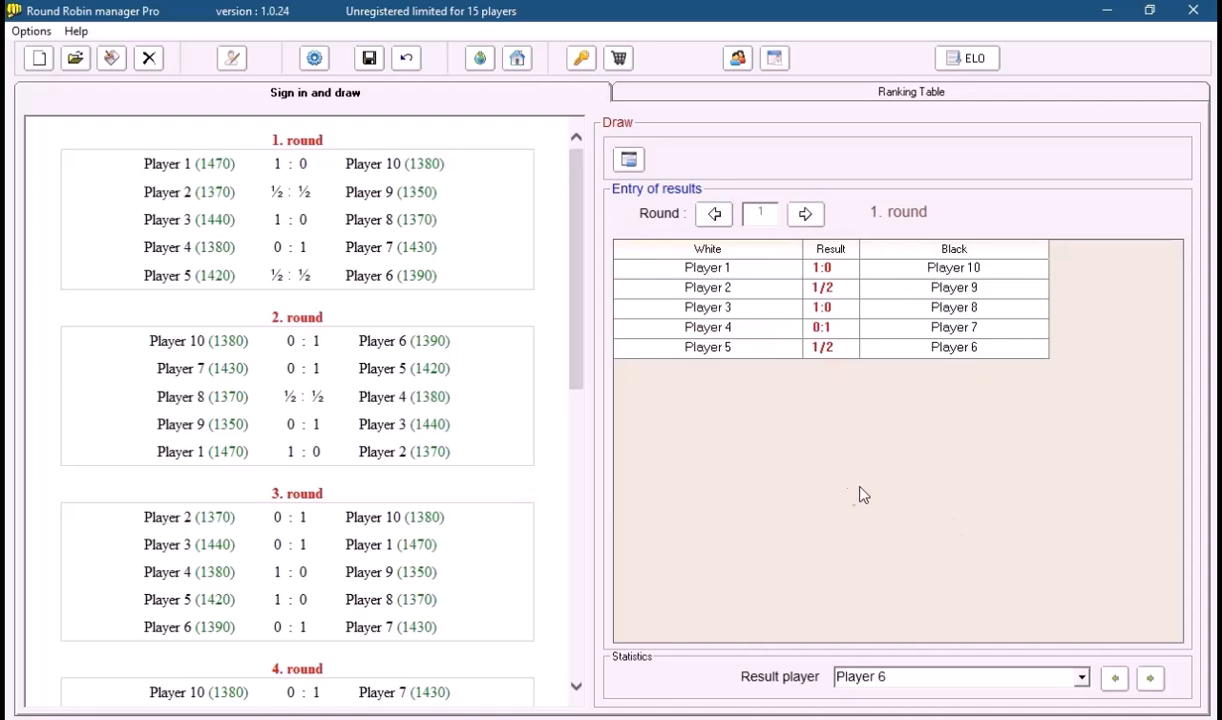
# Review the tournament report with its round-by-round results, and return to the final ranking to examine the tie-break columns
pyautogui.click(776, 62)
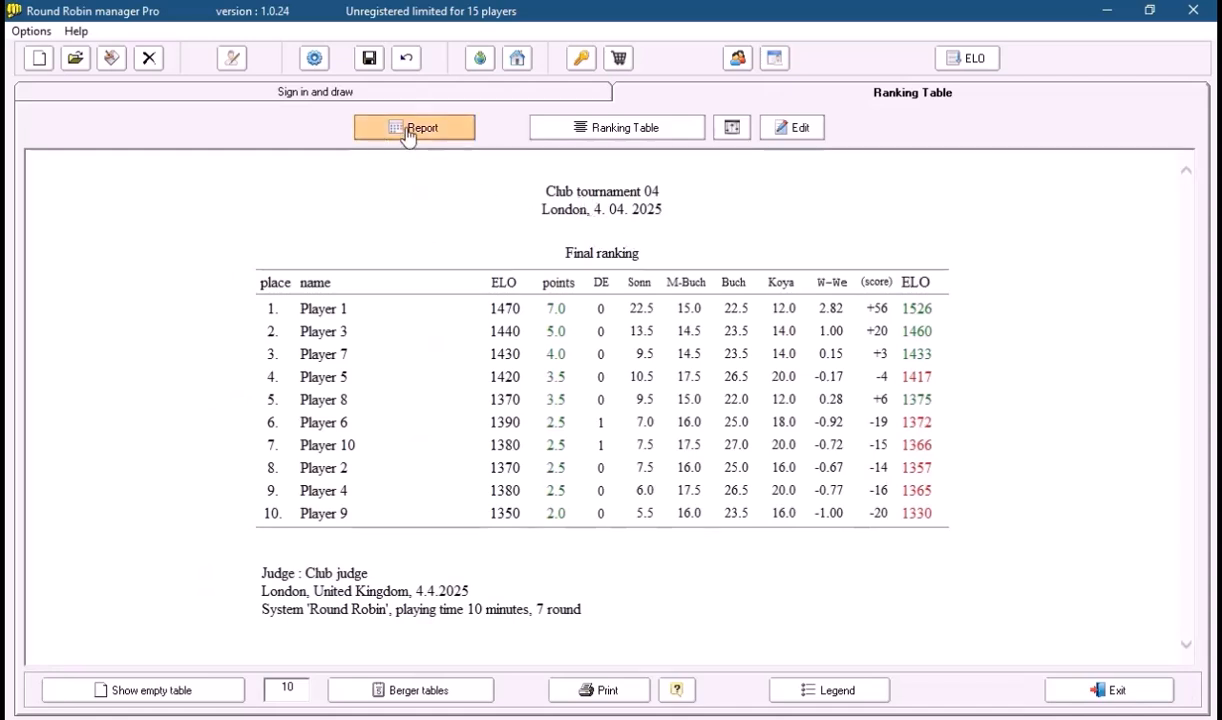
pyautogui.click(441, 140)
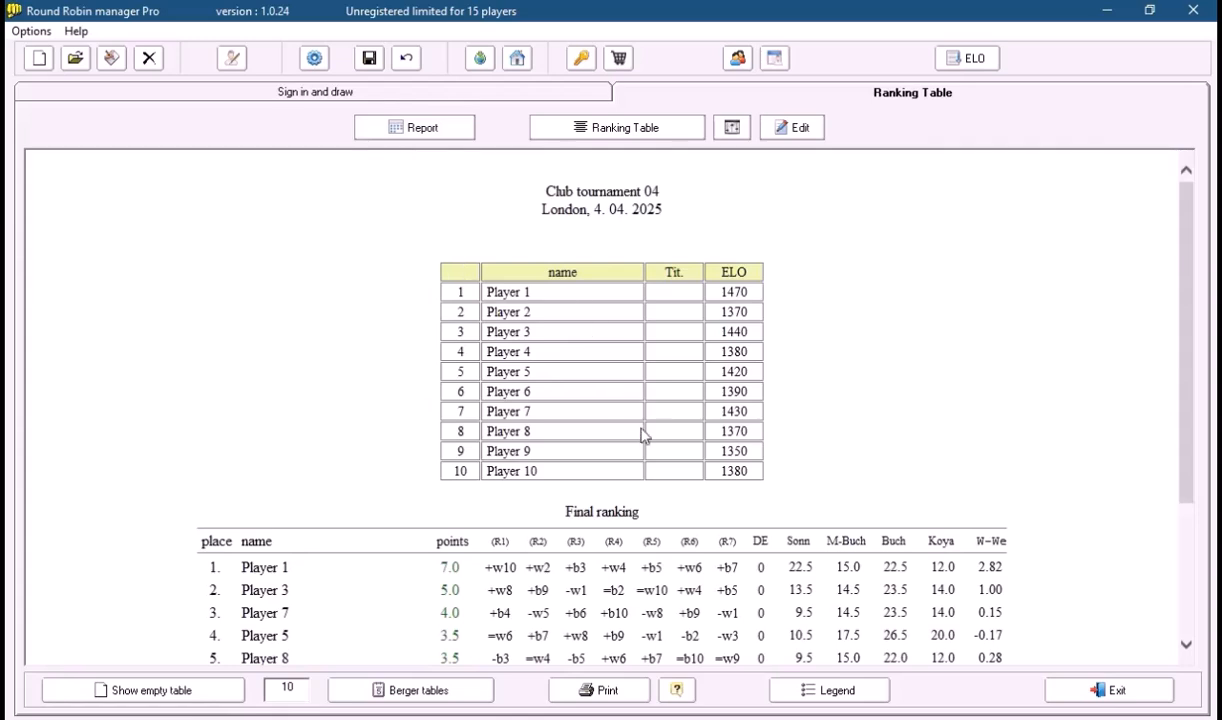
pyautogui.scroll(-3, 755, 443)
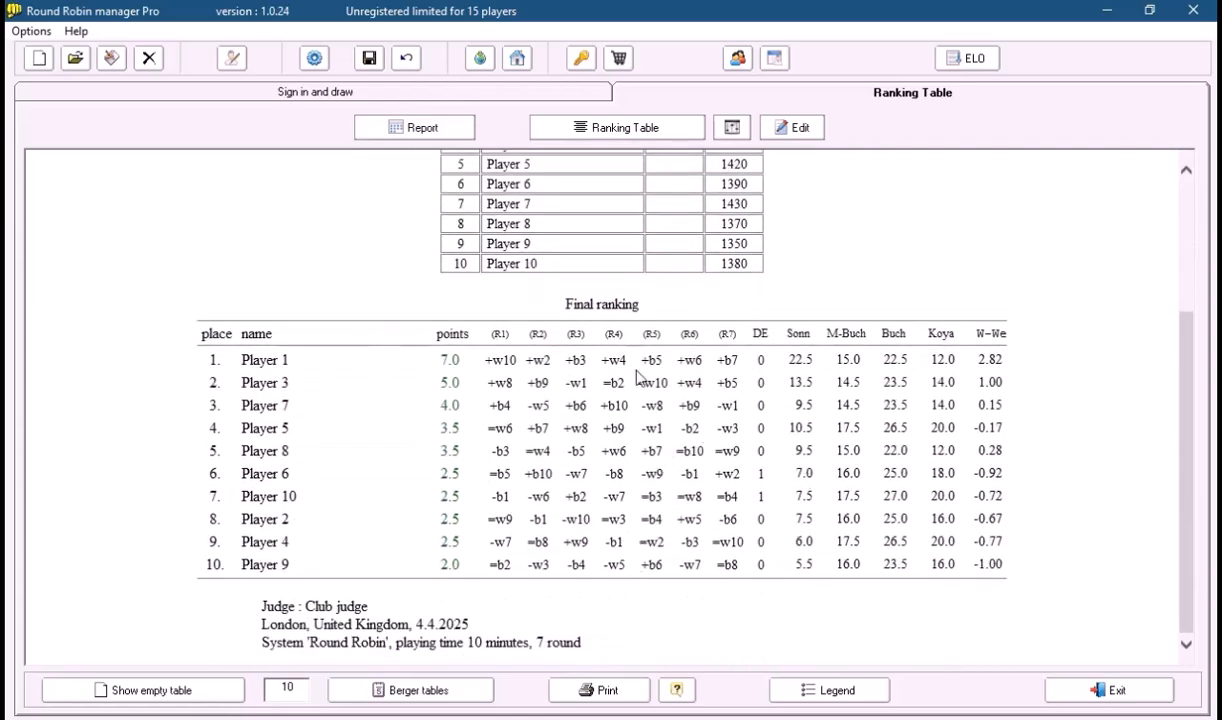
pyautogui.click(616, 138)
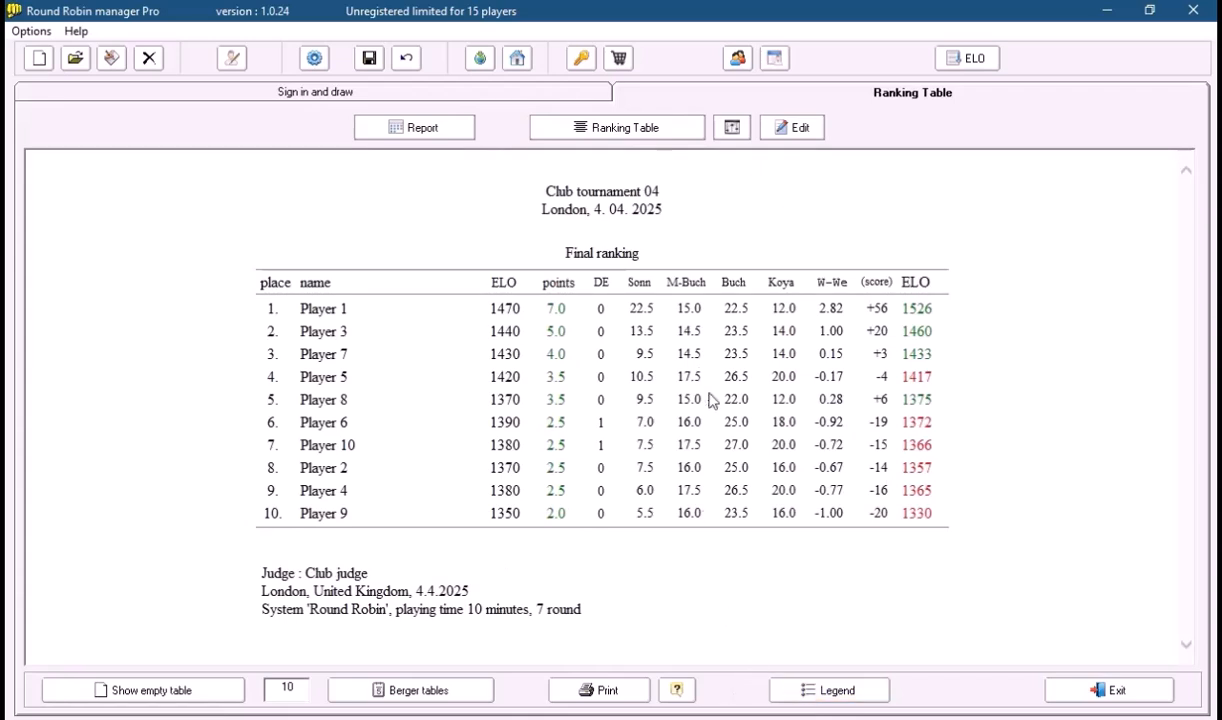
pyautogui.moveTo(627, 282); pyautogui.dragTo(814, 294)
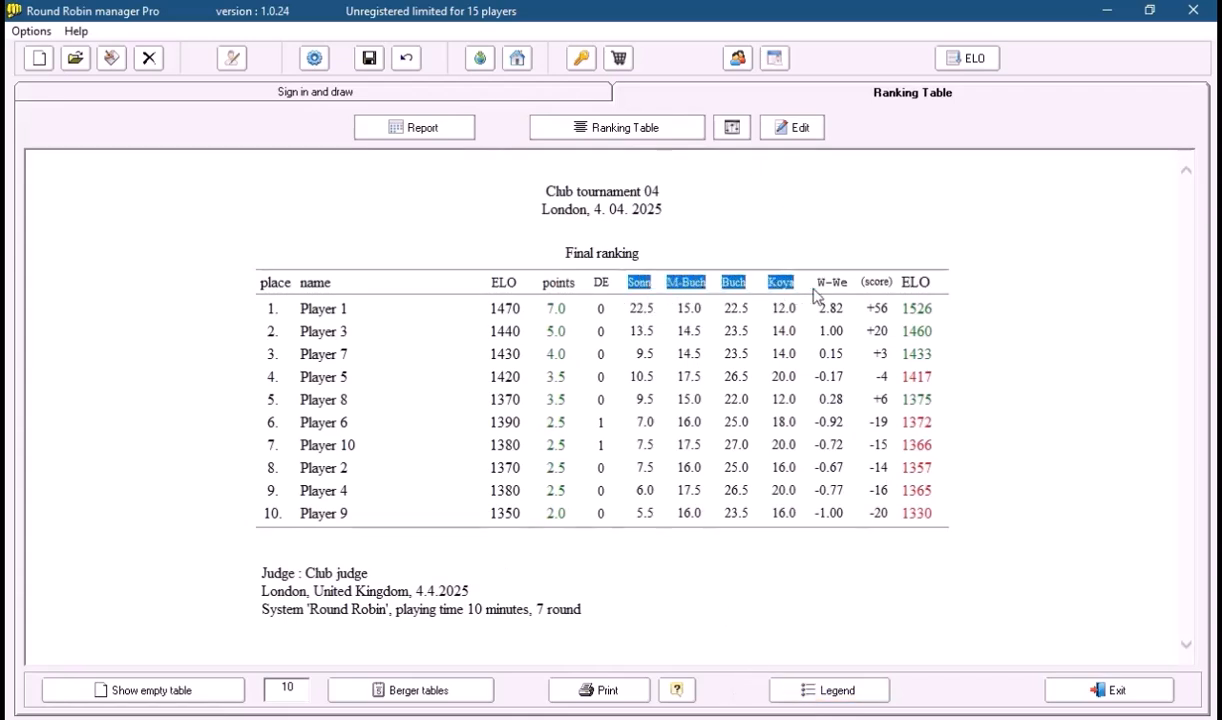
pyautogui.click(797, 308)
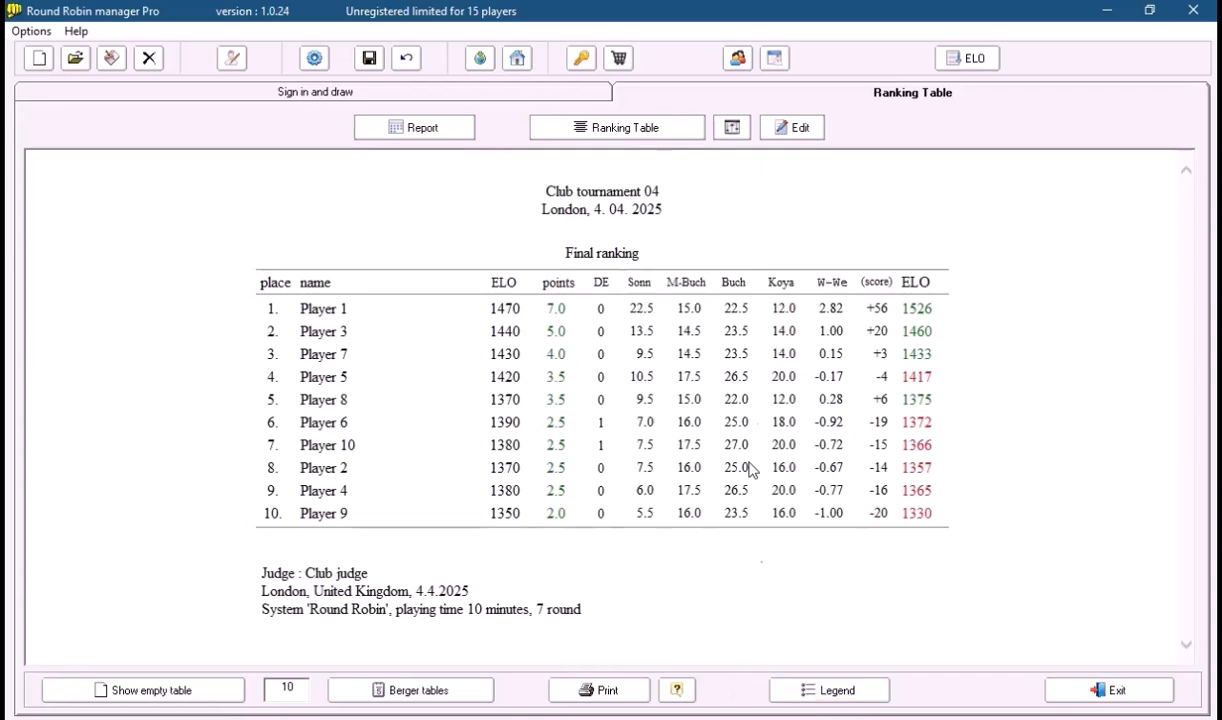
# Read the legend explaining the tie-break abbreviations and return to the final ranking
pyautogui.click(836, 695)
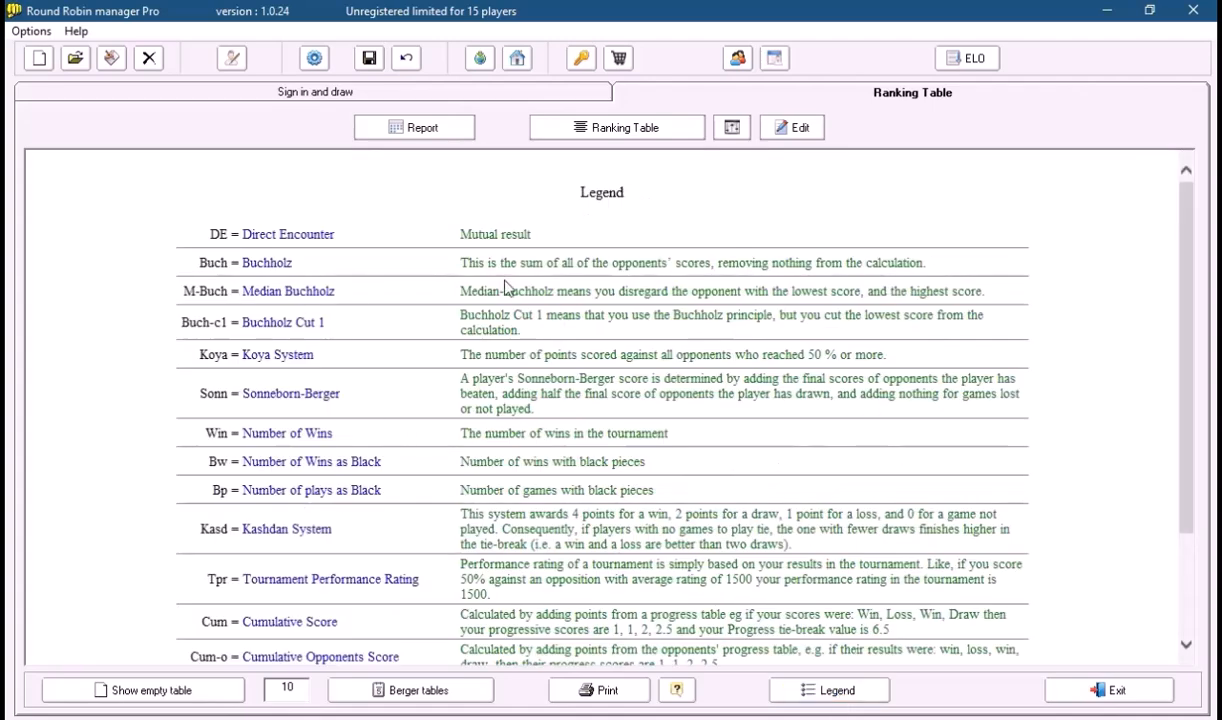
pyautogui.scroll(-3, 440, 345)
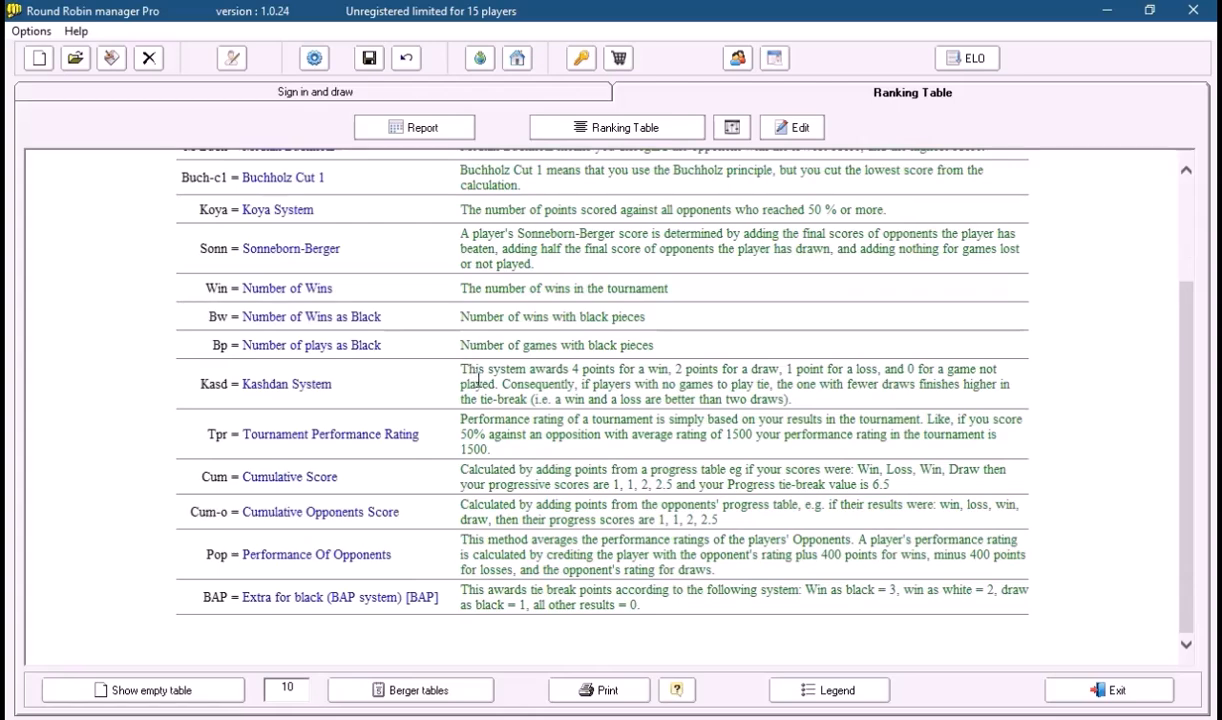
pyautogui.moveTo(461, 344); pyautogui.dragTo(625, 340)
pyautogui.click(613, 360)
pyautogui.scroll(3, 640, 468)
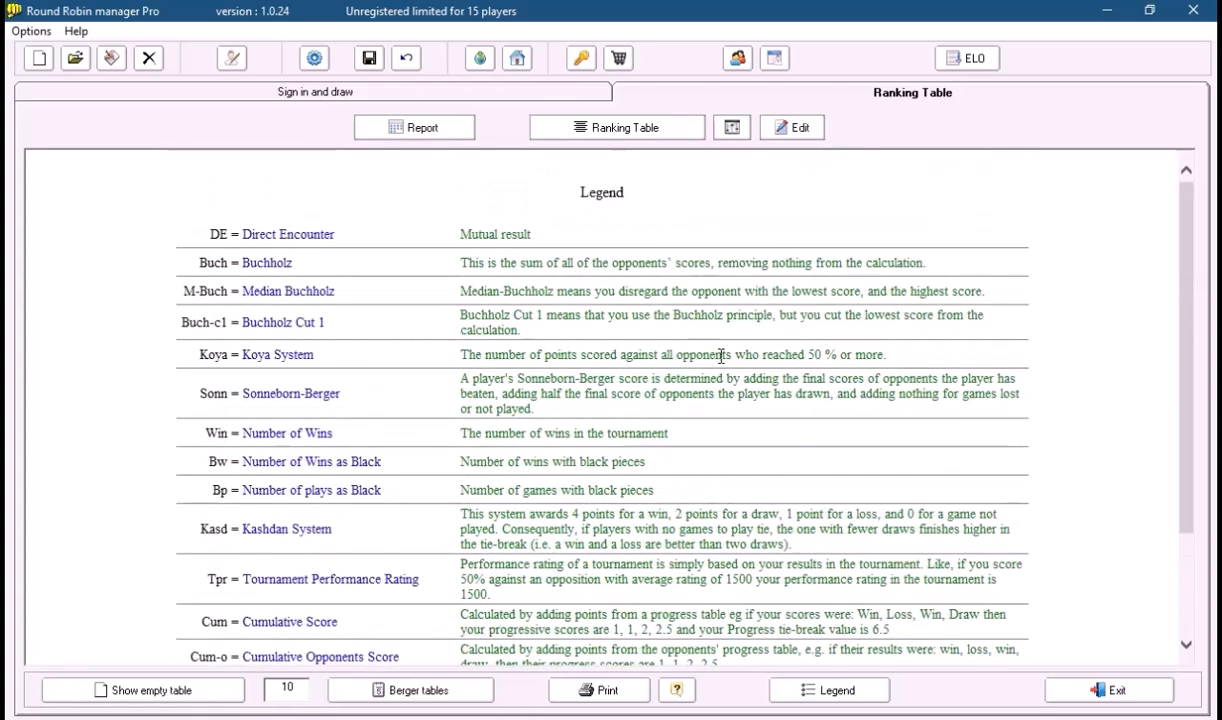
pyautogui.click(617, 135)
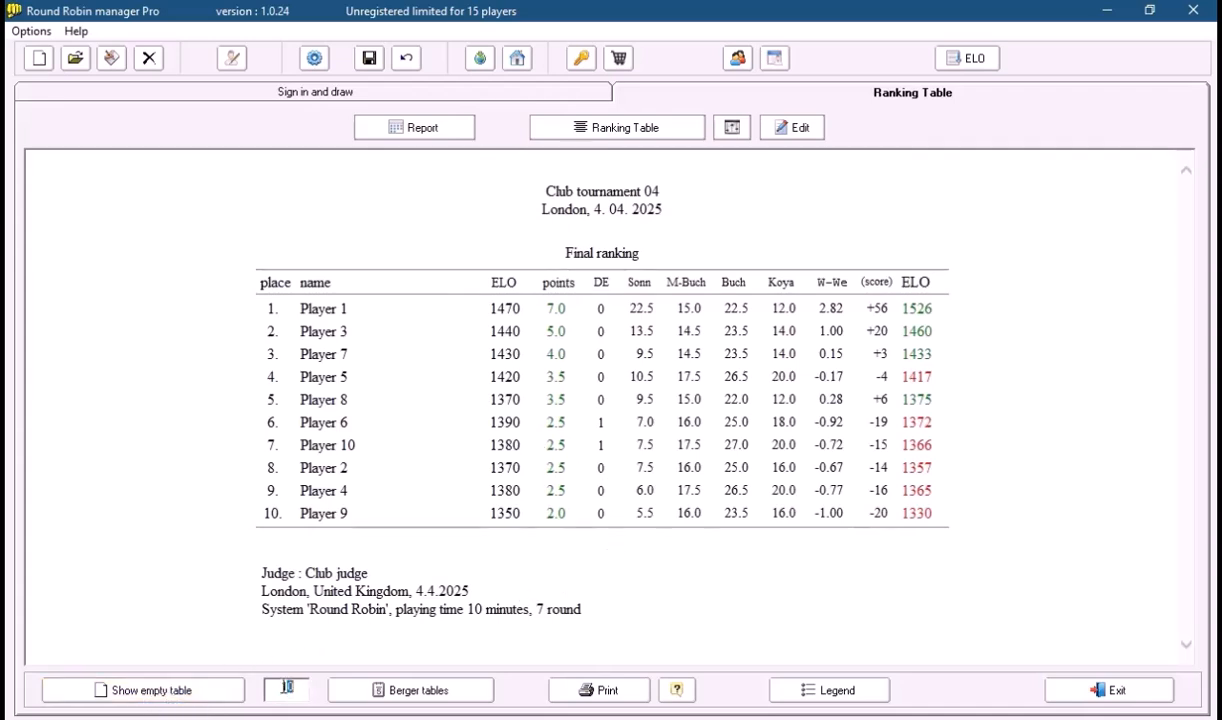
# Show a blank tournament cross table and set its size to 12 players
pyautogui.click(189, 698)
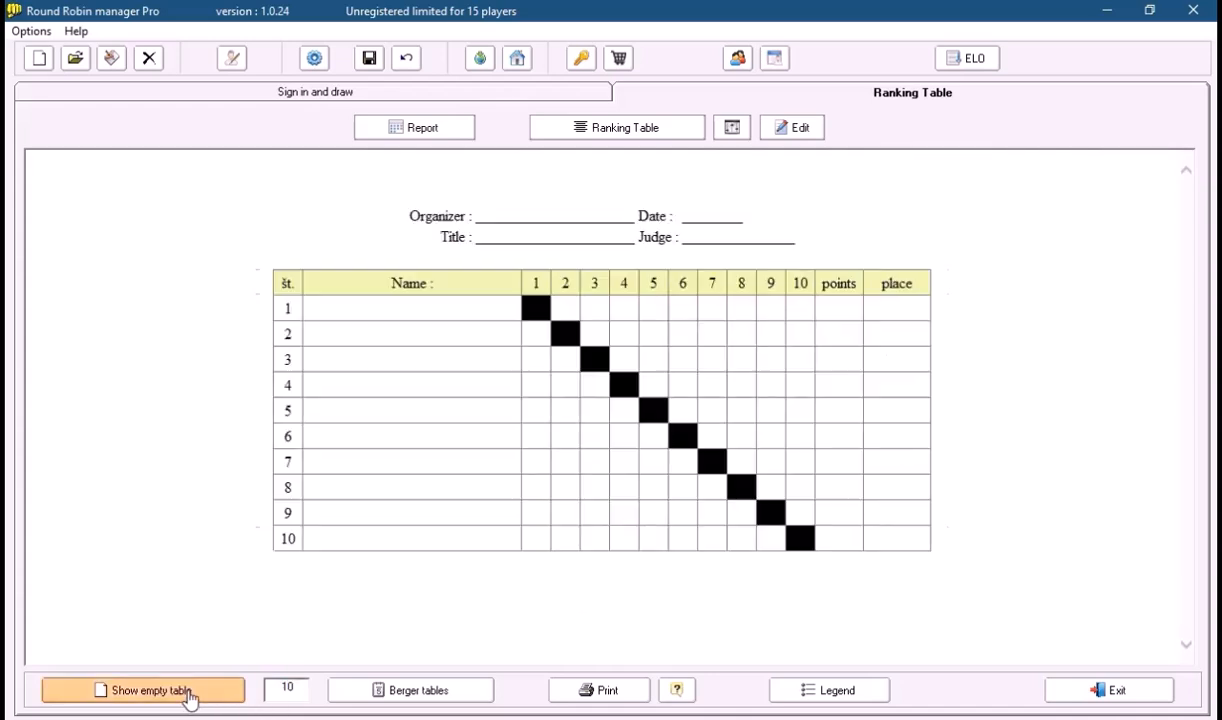
pyautogui.moveTo(283, 688); pyautogui.dragTo(306, 685)
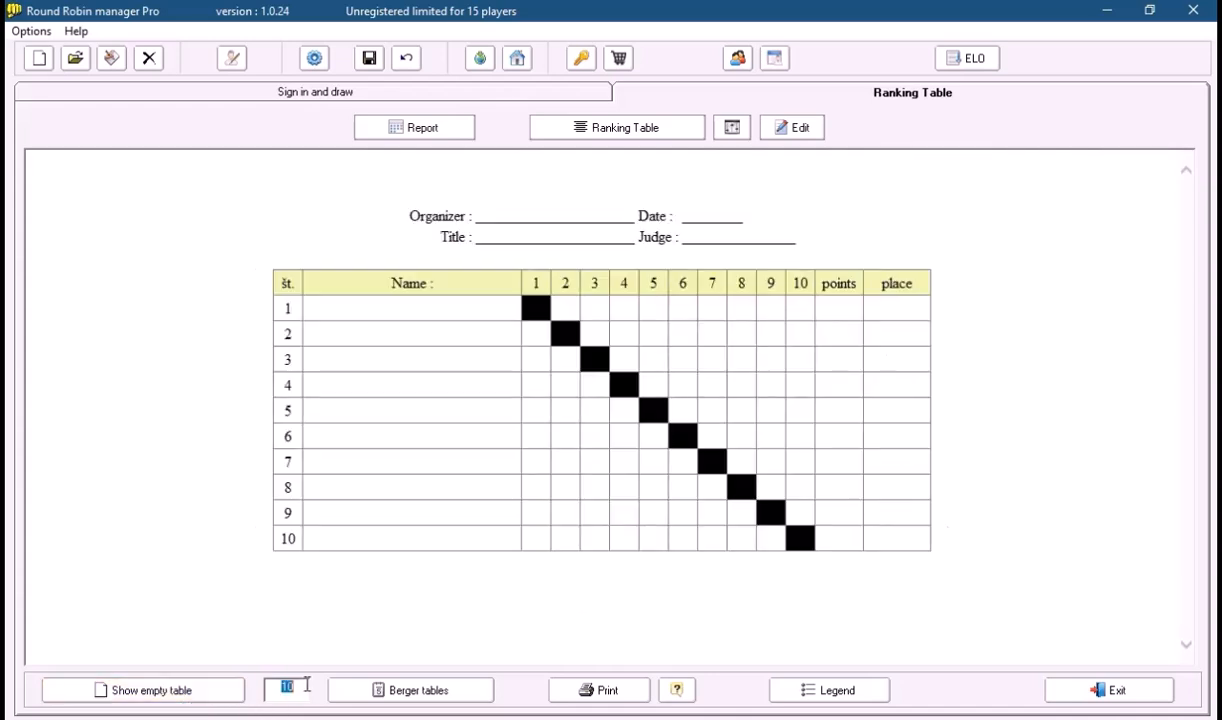
pyautogui.click(192, 693)
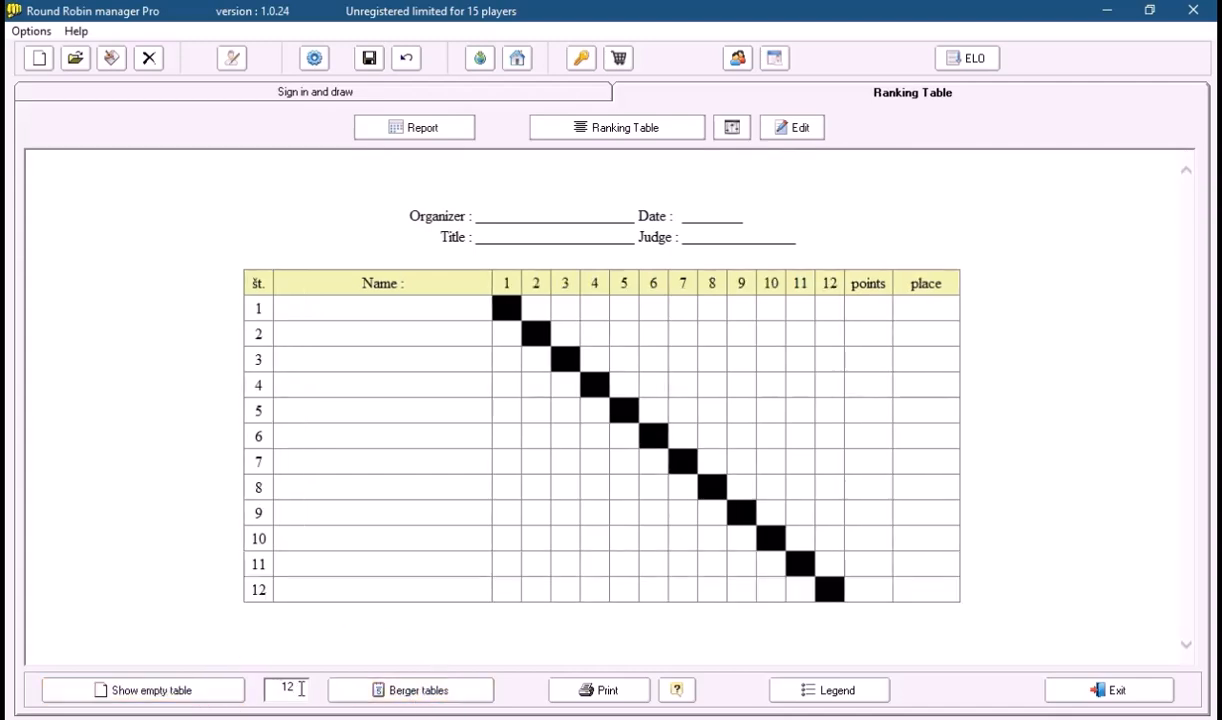
# Show the Berger pairing table for 12 players, and set the number of players to 10 for another Berger table
pyautogui.click(406, 698)
pyautogui.write('10')
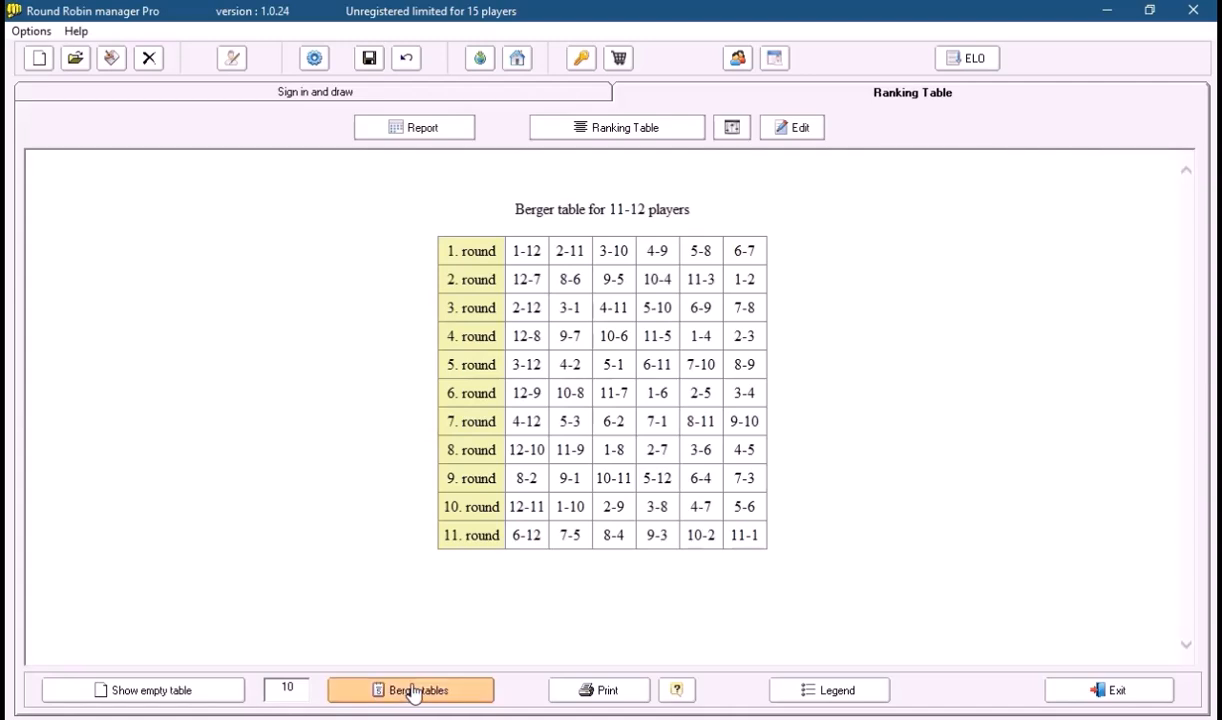
pyautogui.click(414, 692)
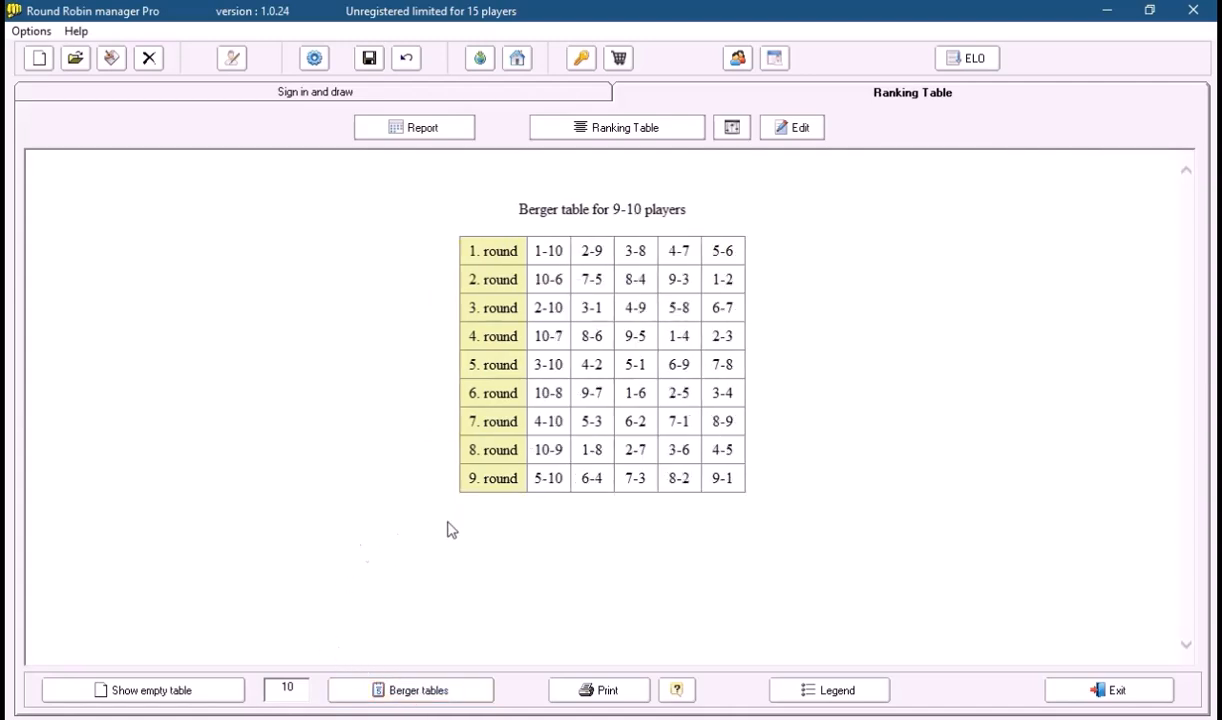
# Display the final ranking of Club tournament 04, view it with the cross table added, and return to the plain ranking
pyautogui.click(624, 129)
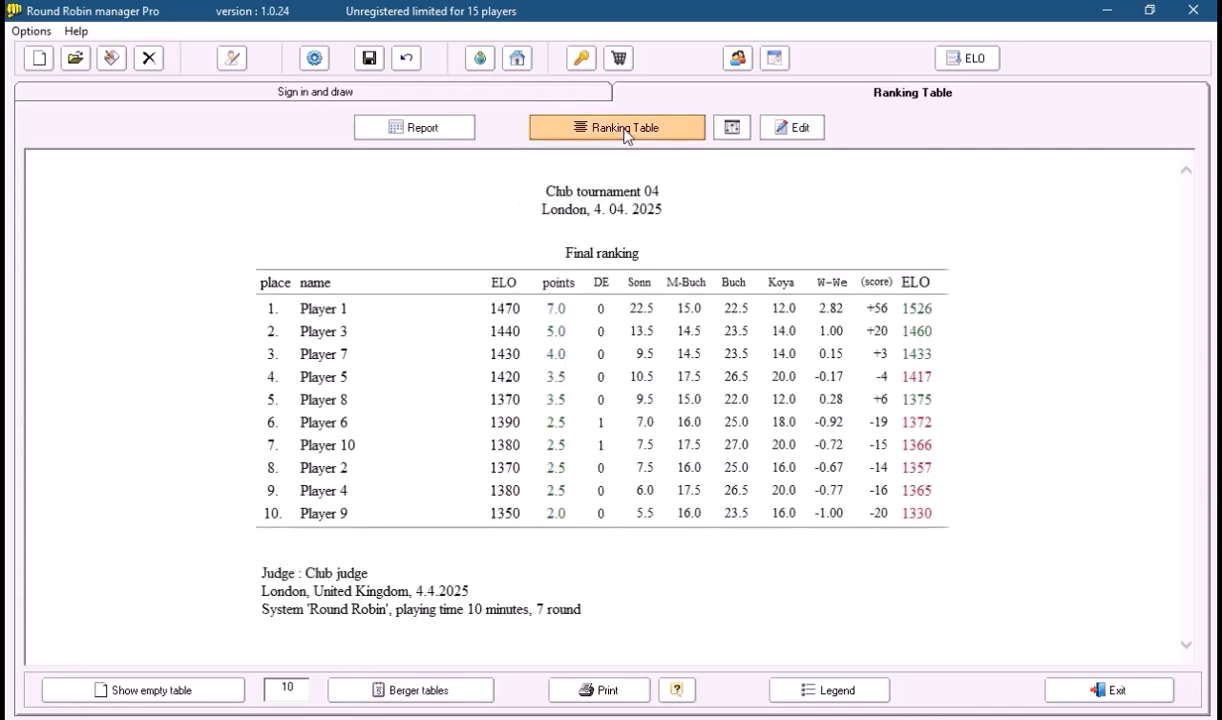
pyautogui.click(729, 132)
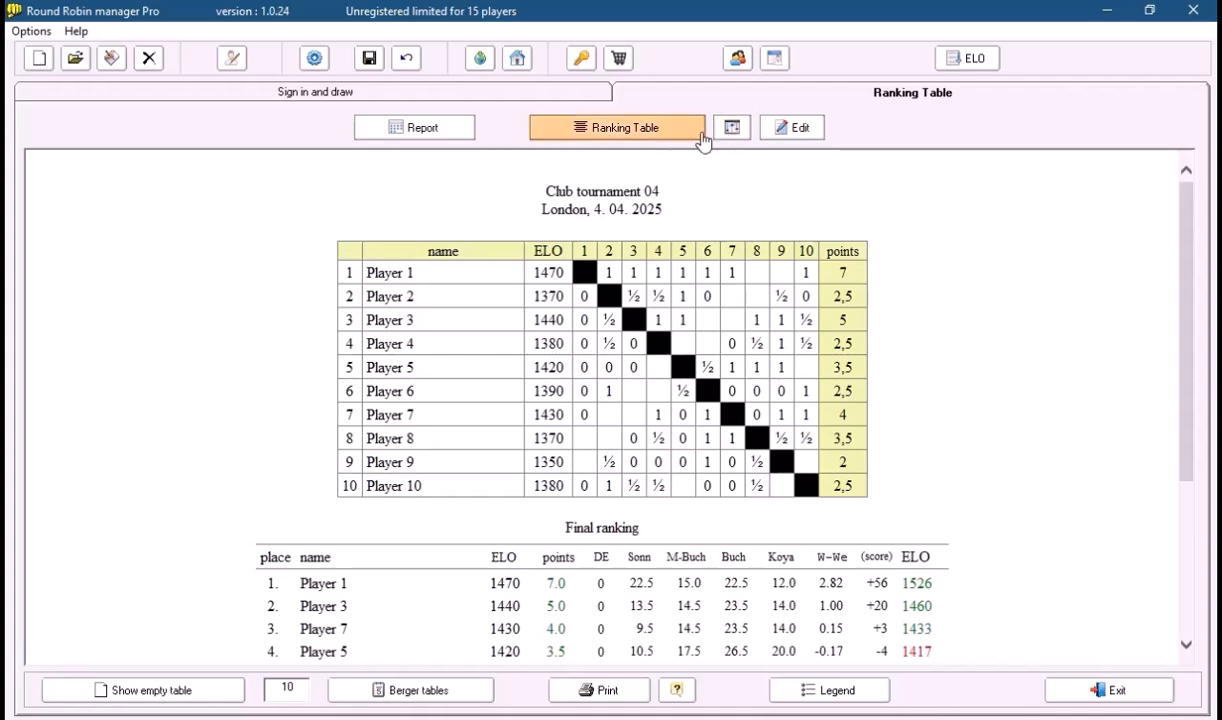
pyautogui.click(605, 145)
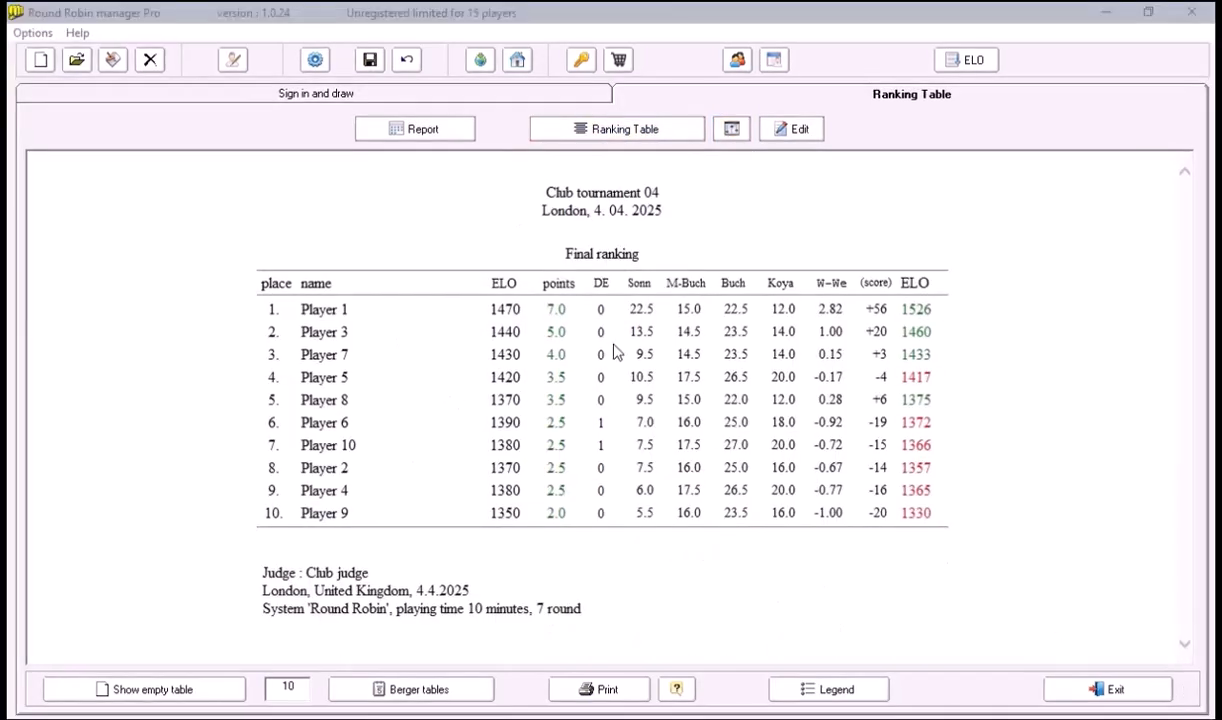
# Review the 2025 player classification statistics with their points system, and check the list for excluding players from the statistics
pyautogui.click(240, 66)
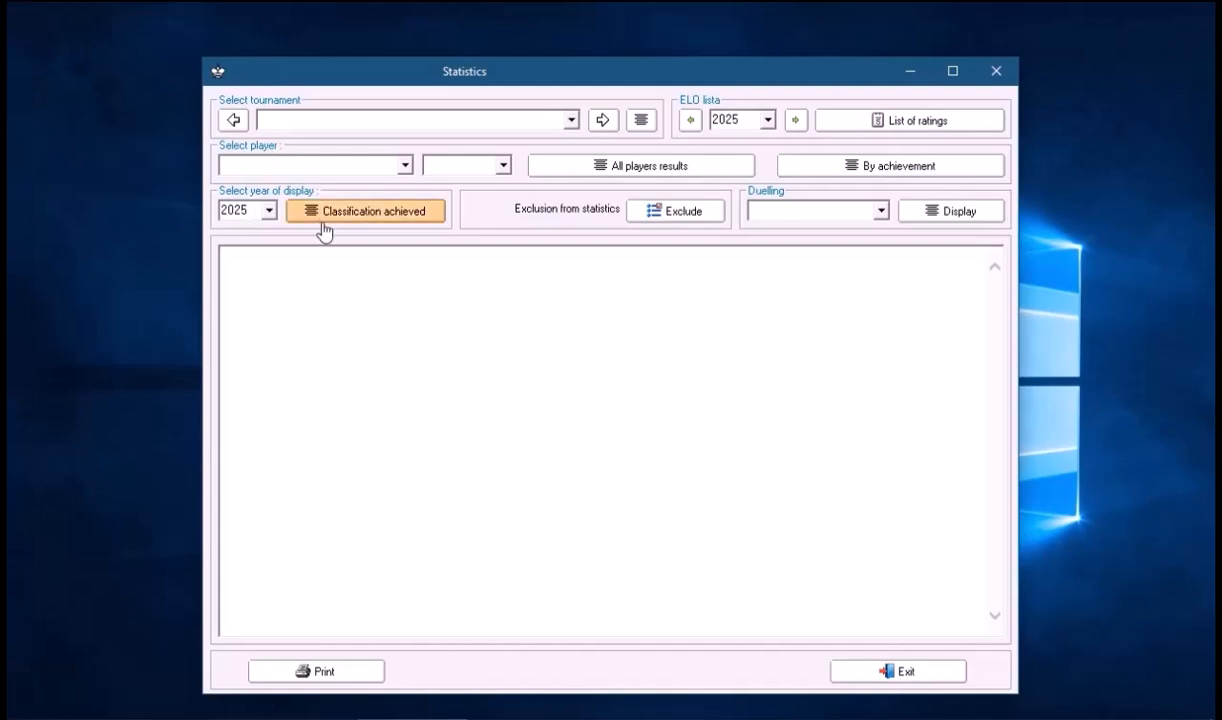
pyautogui.click(381, 229)
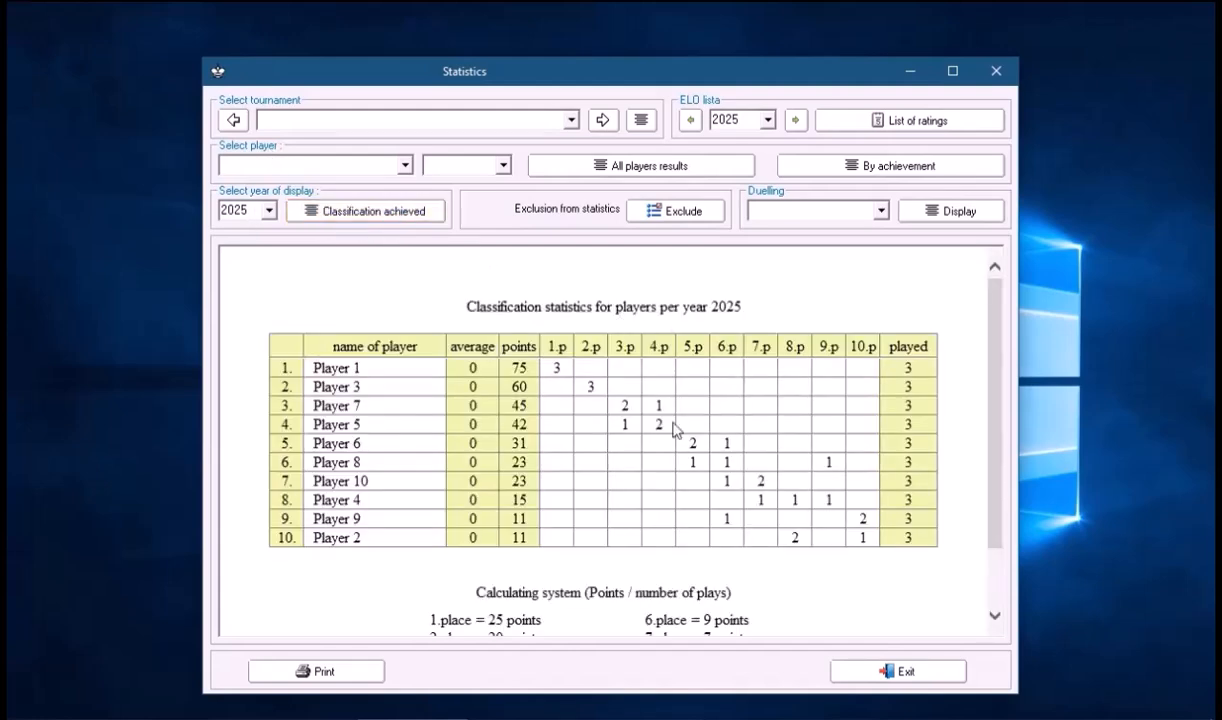
pyautogui.scroll(-1, 692, 438)
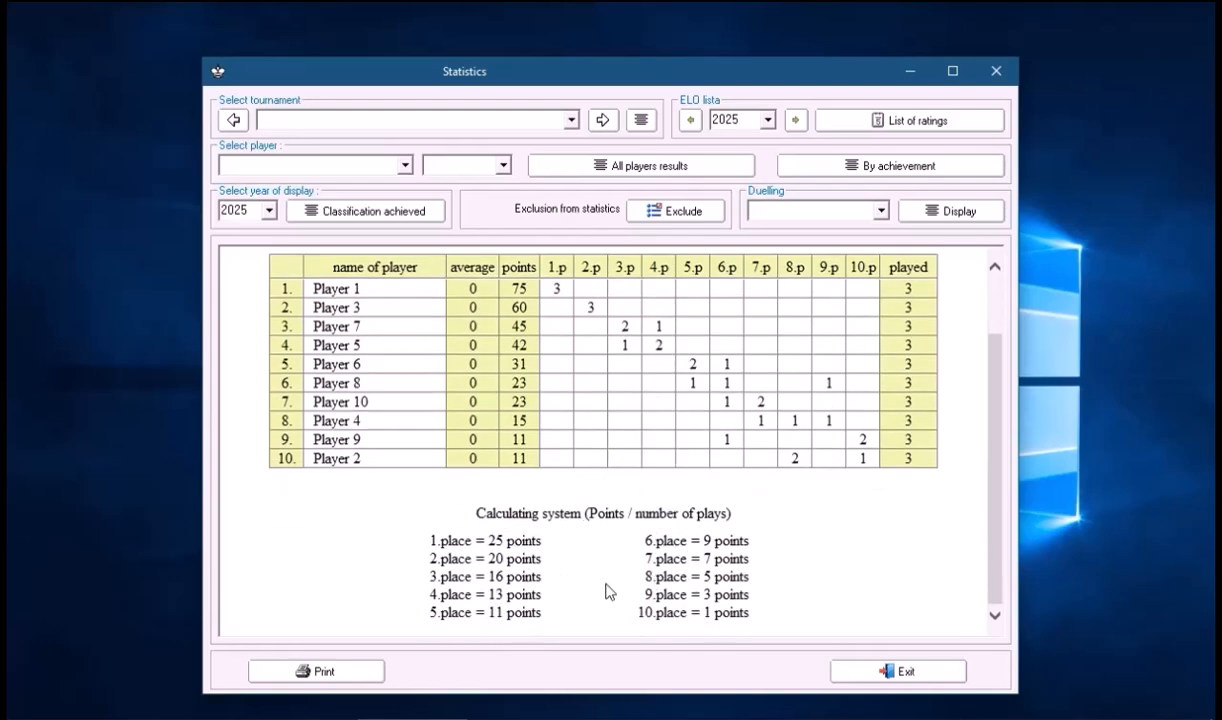
pyautogui.scroll(1, 660, 568)
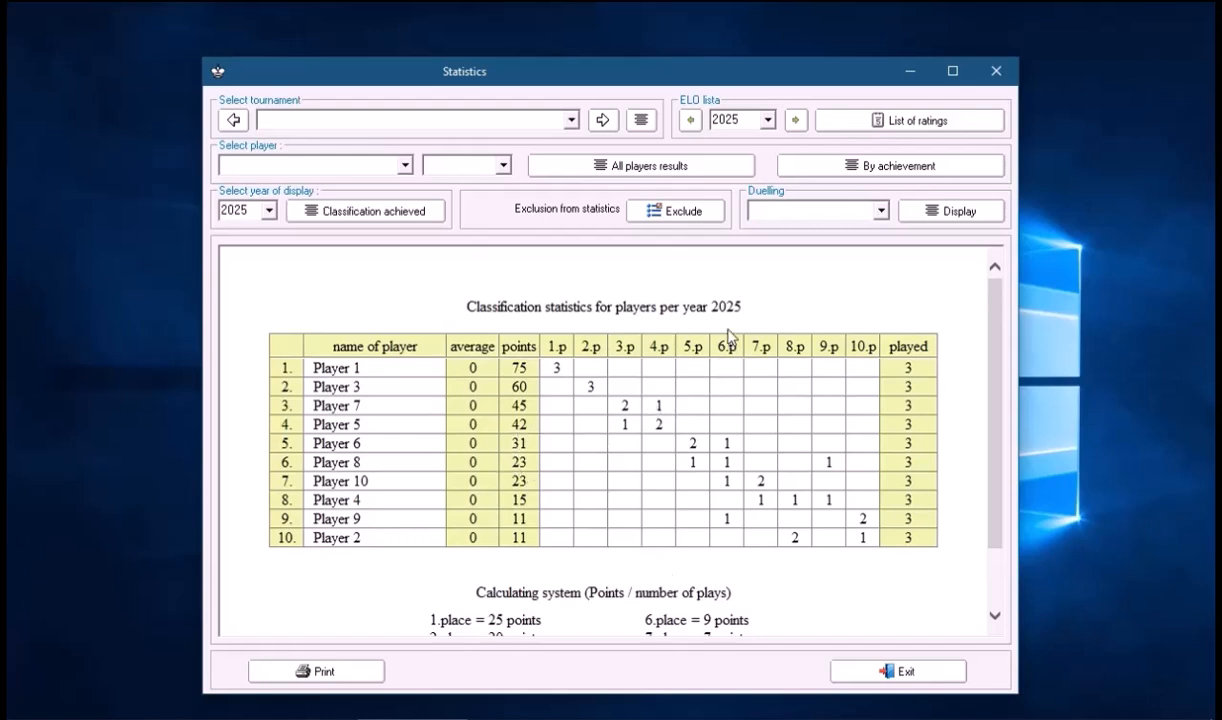
pyautogui.click(683, 222)
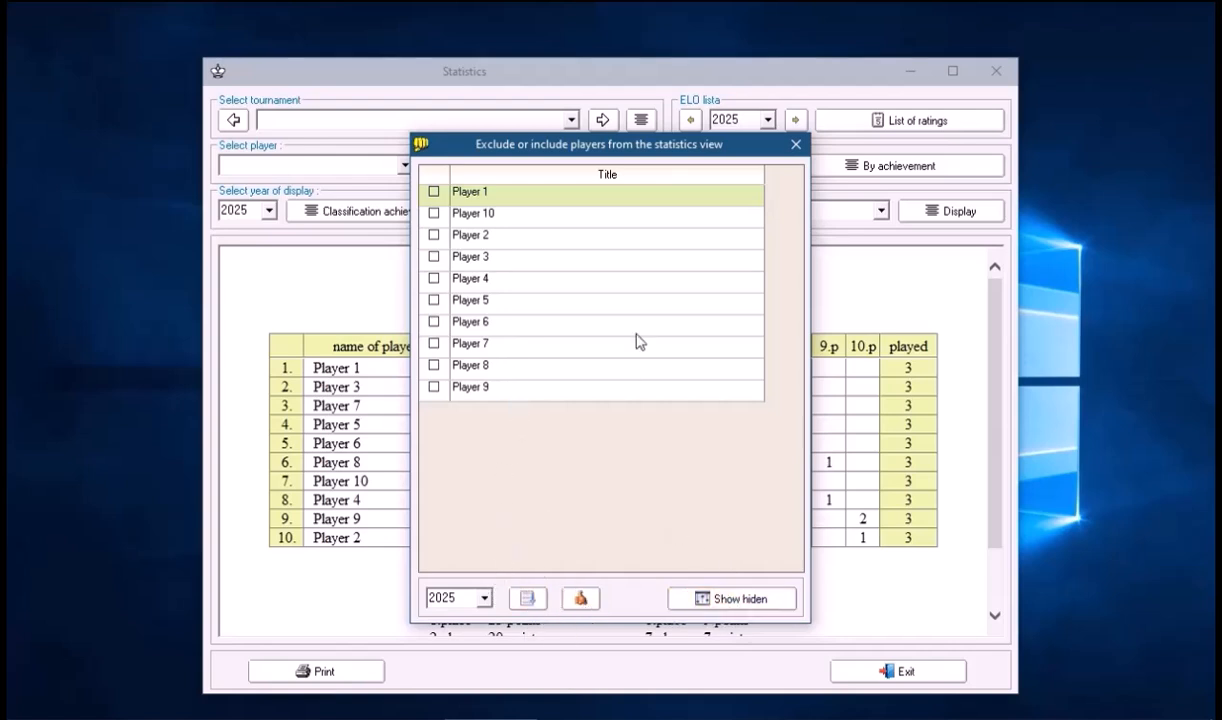
pyautogui.click(792, 146)
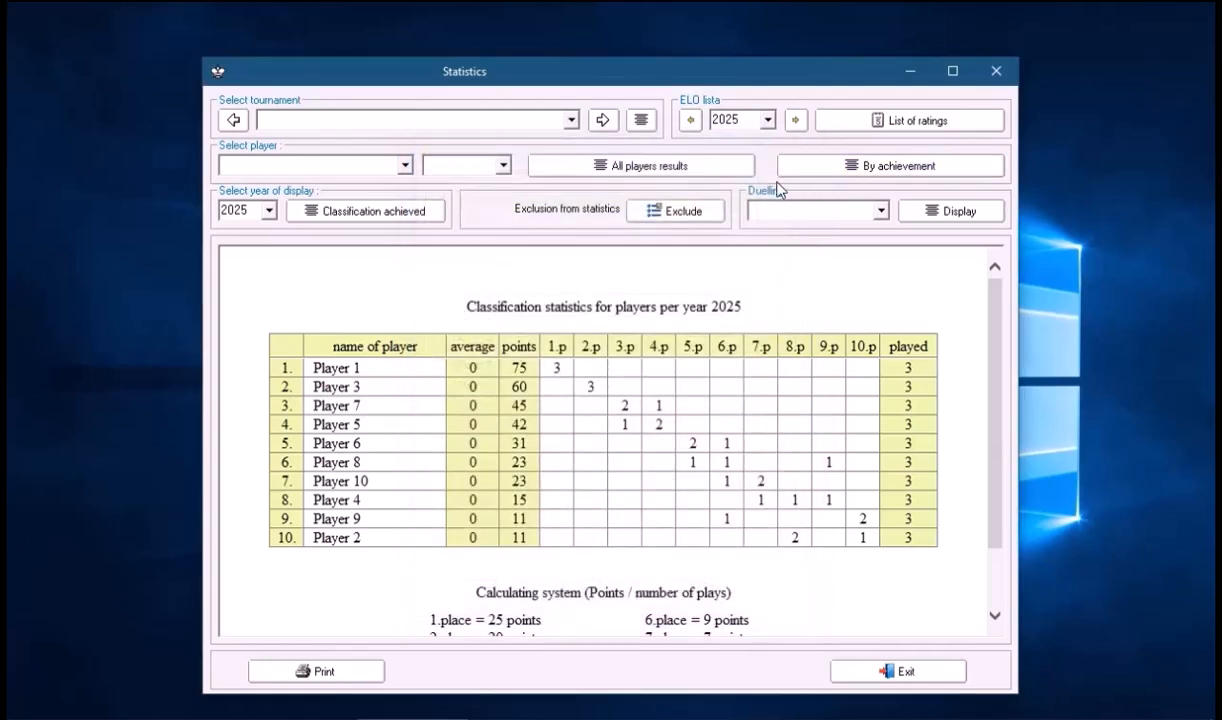
# Display the tournament duel results of Player 2 and of Player 4
pyautogui.click(880, 210)
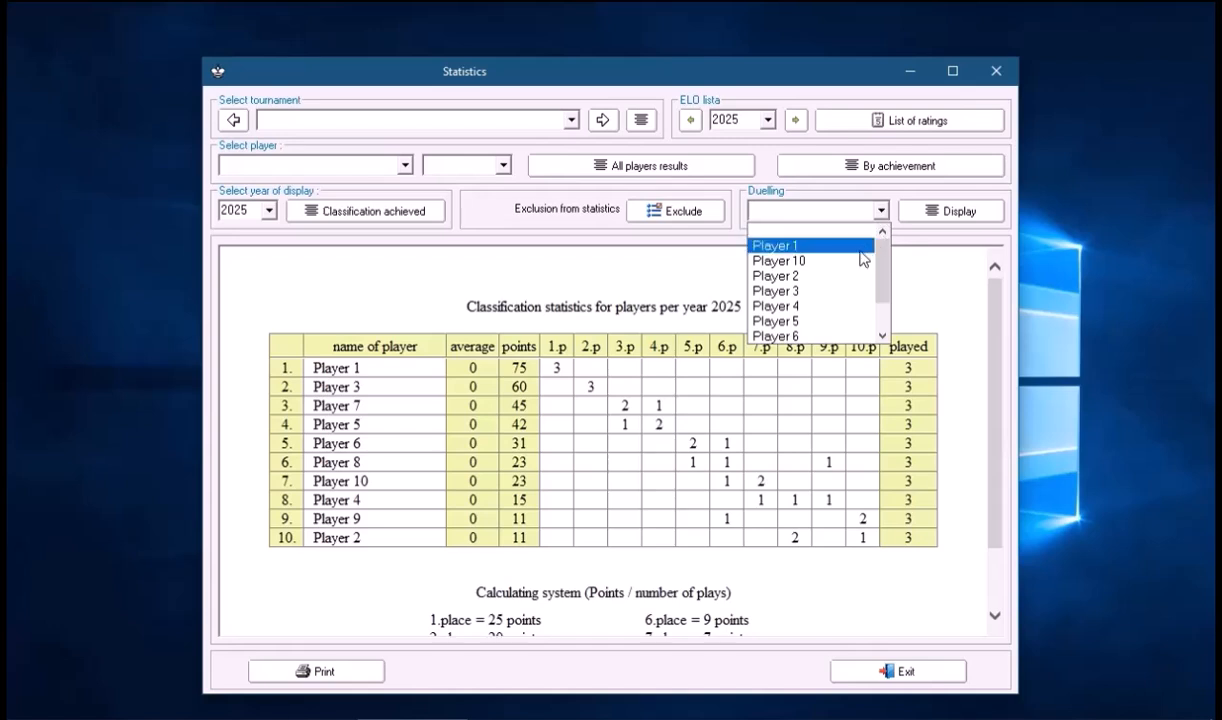
pyautogui.click(841, 288)
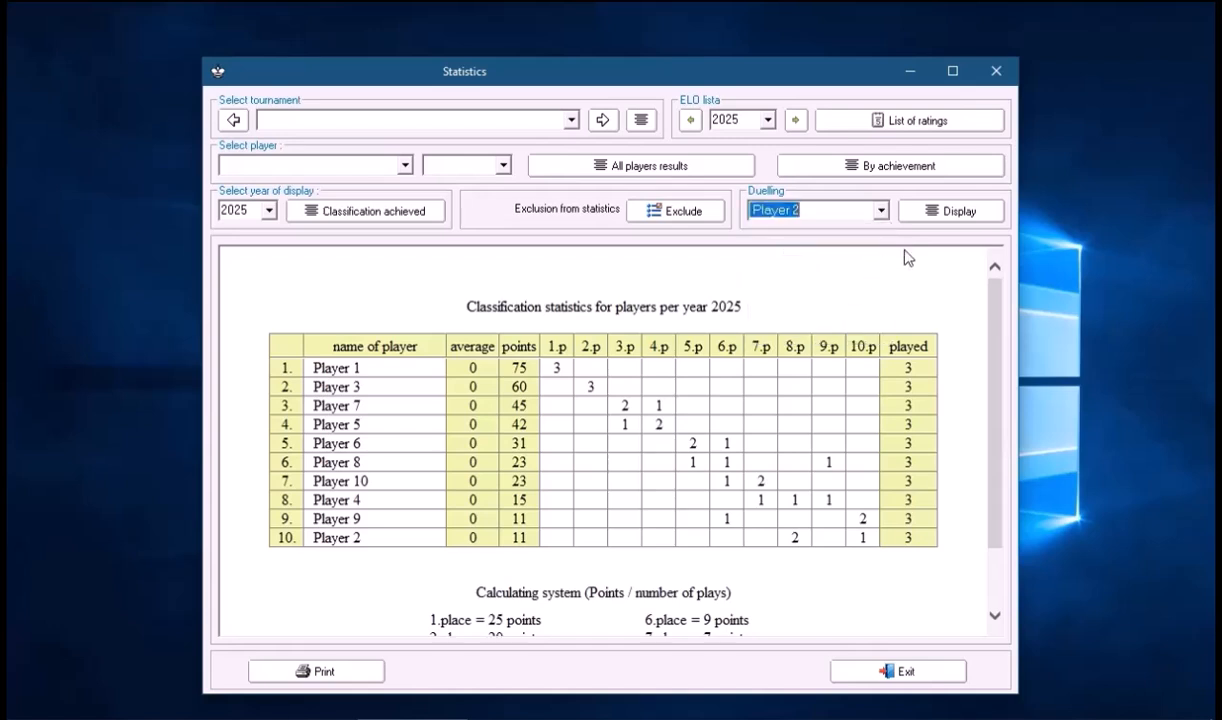
pyautogui.click(949, 214)
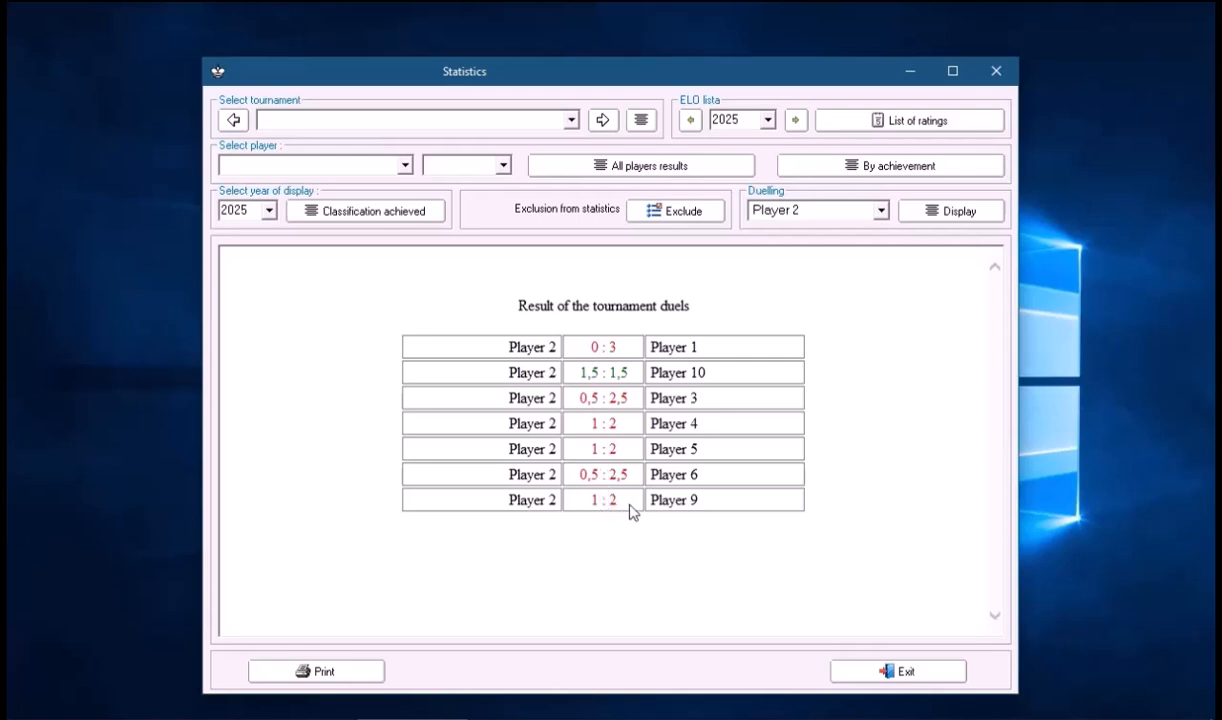
pyautogui.click(880, 210)
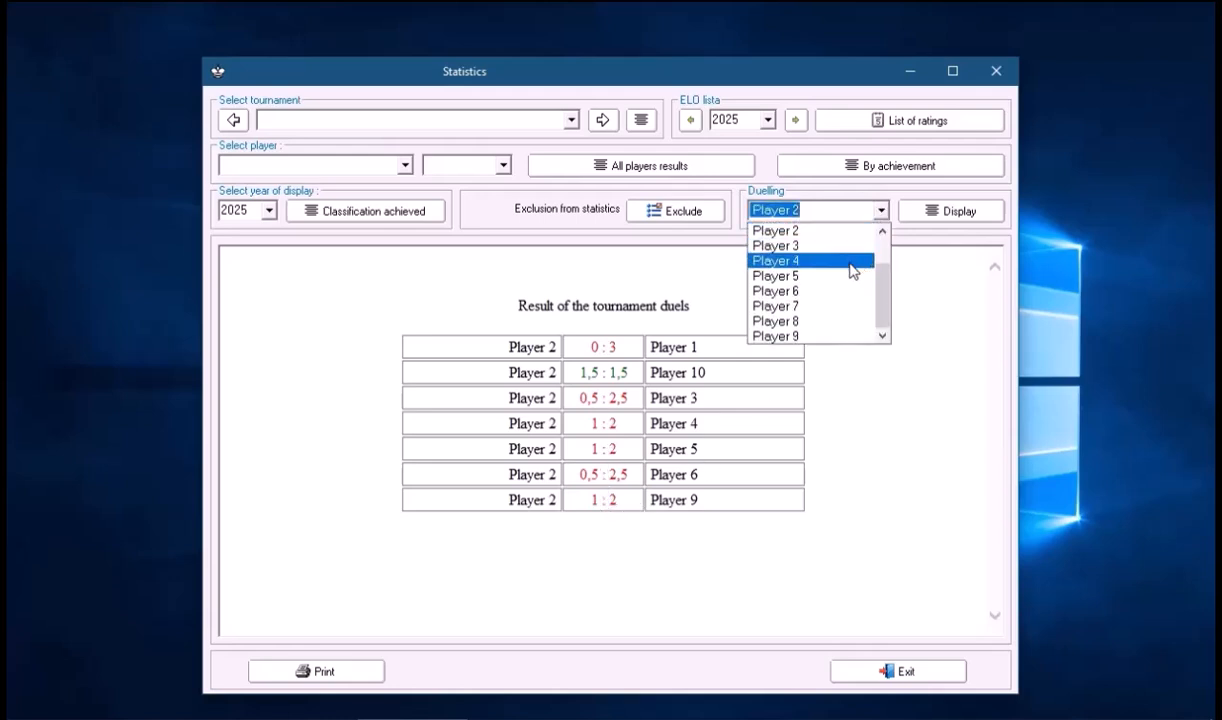
pyautogui.click(849, 264)
pyautogui.click(947, 215)
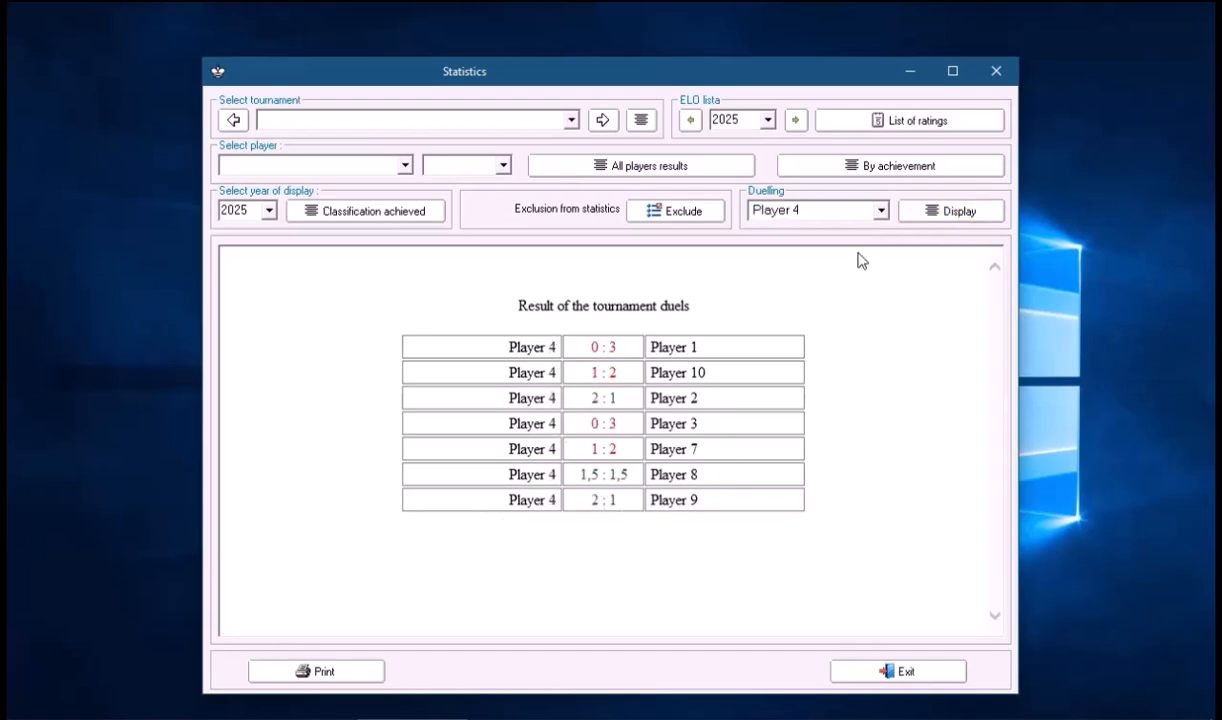
# Review all tournament results of Player 2 and display that player's rankings by achievement
pyautogui.click(405, 168)
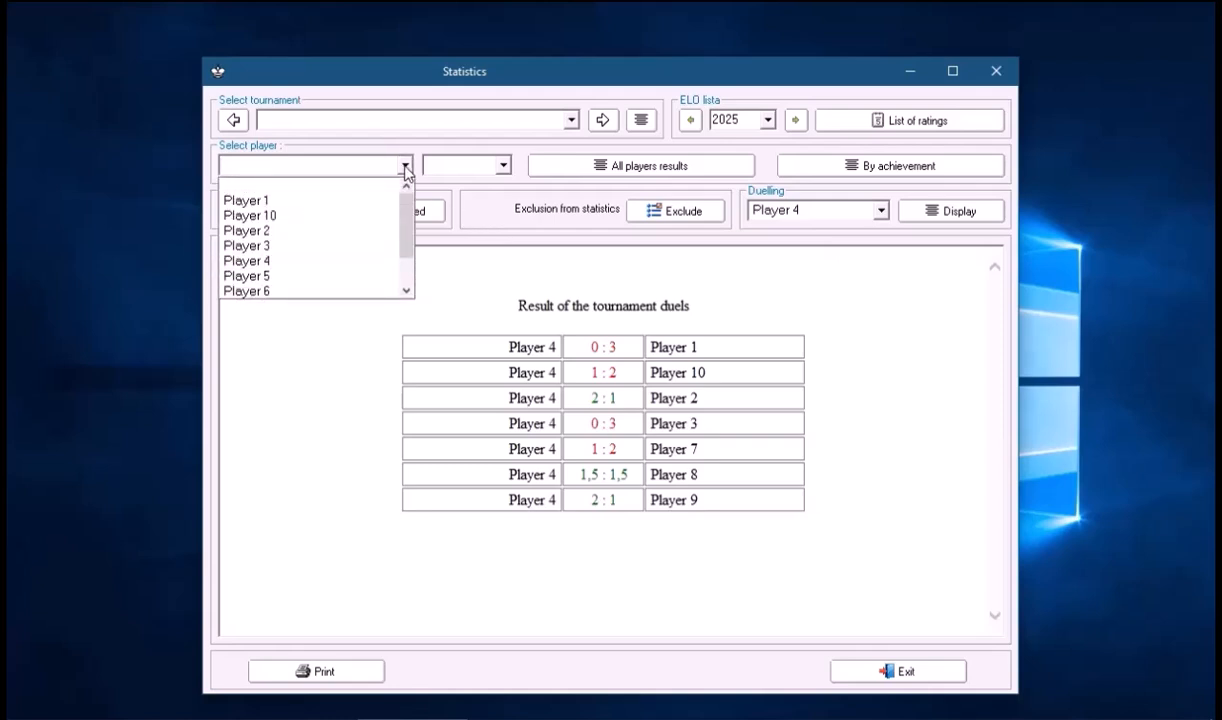
pyautogui.click(357, 231)
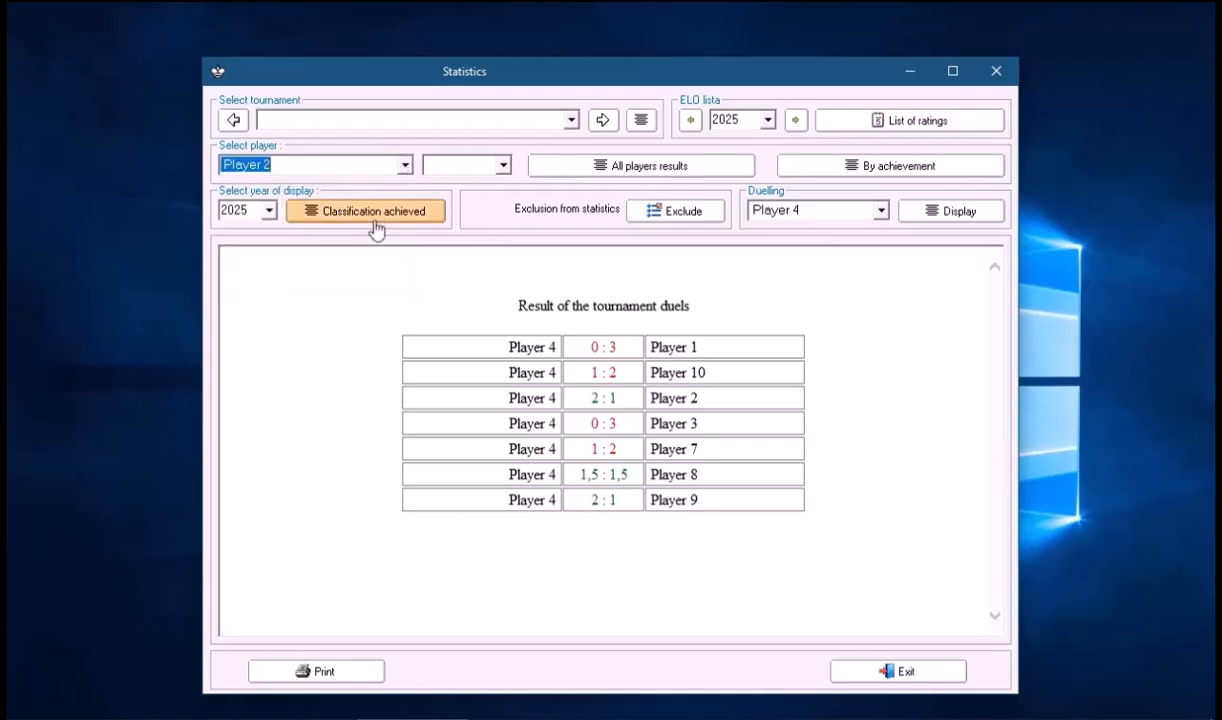
pyautogui.click(618, 176)
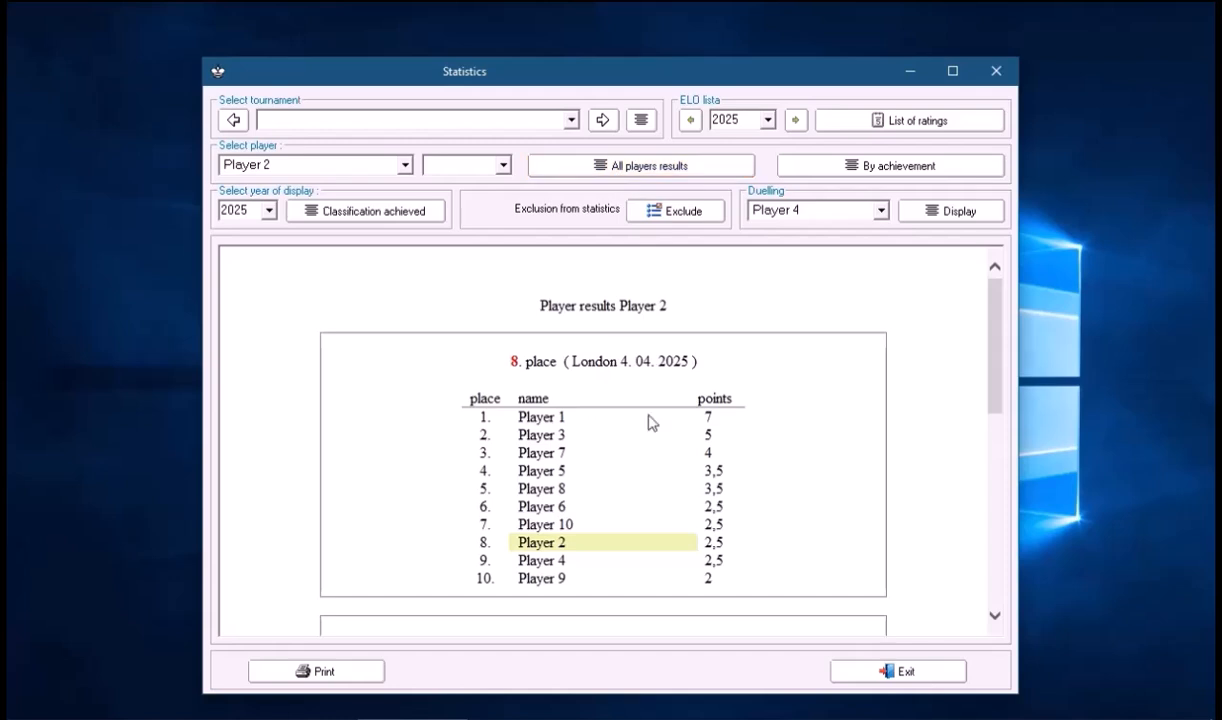
pyautogui.scroll(-3, 640, 425)
pyautogui.scroll(-4, 620, 425)
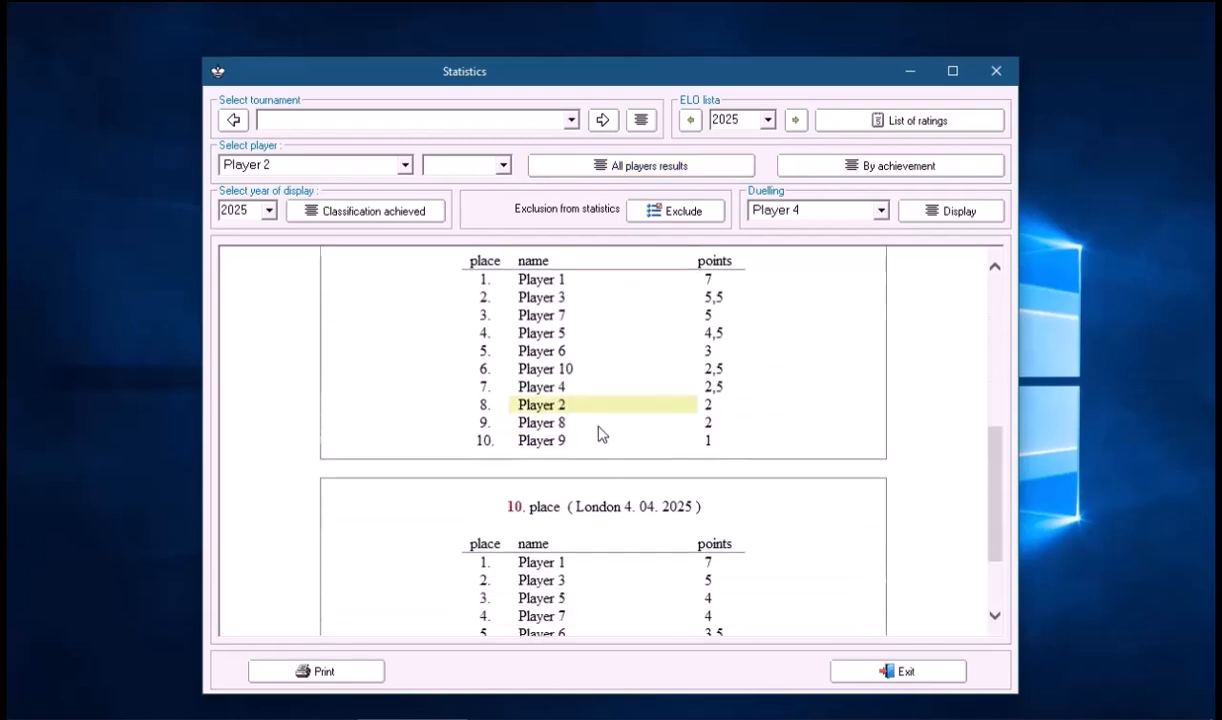
pyautogui.scroll(1, 600, 432)
pyautogui.scroll(4, 600, 433)
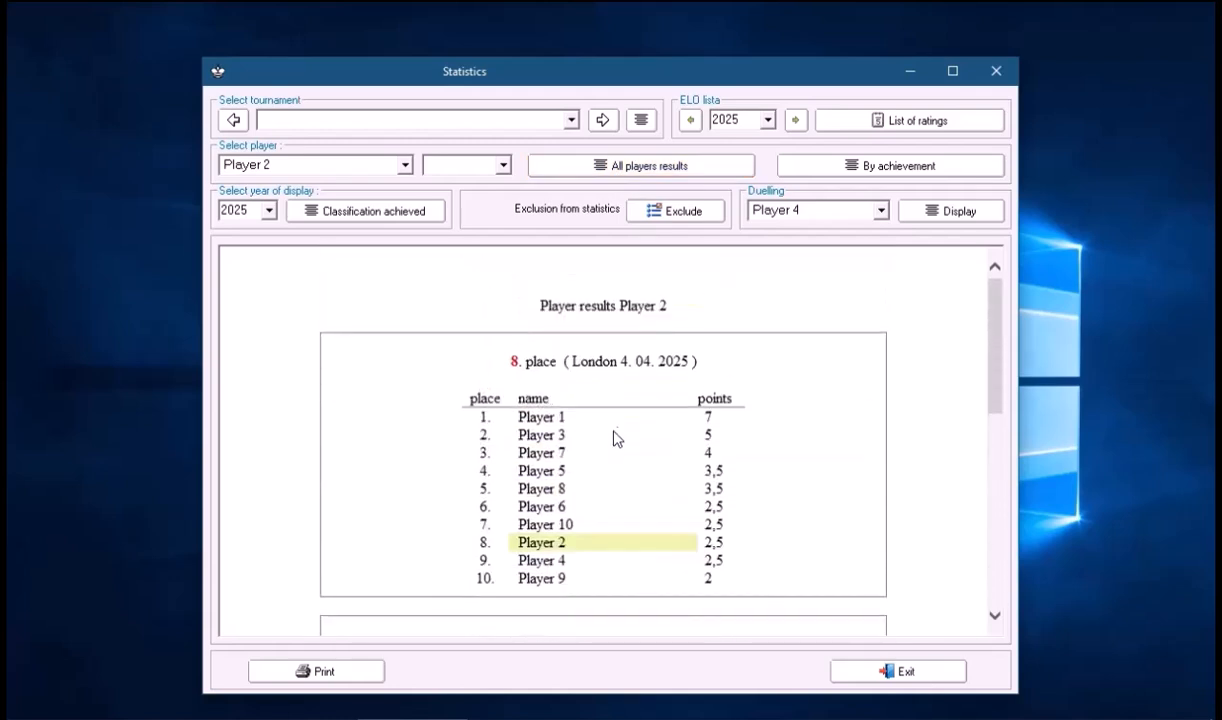
pyautogui.click(857, 166)
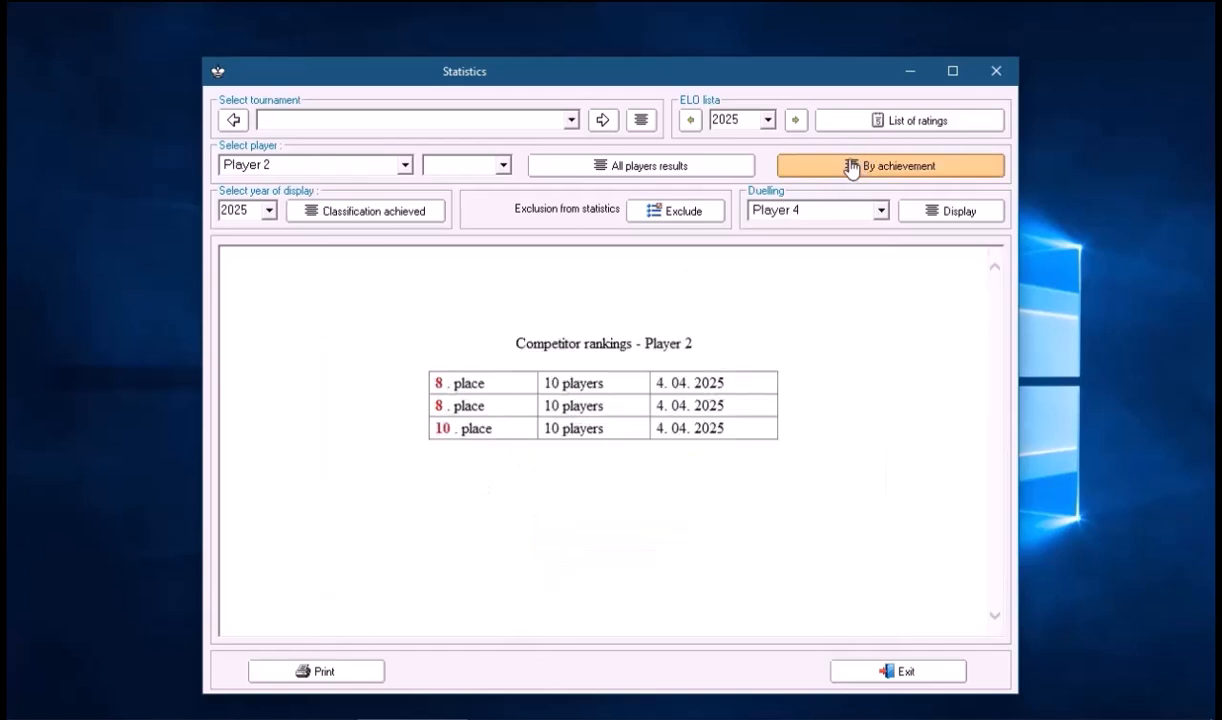
# Review all tournament results of Player 4 and display that player's rankings by achievement
pyautogui.click(405, 165)
pyautogui.click(311, 216)
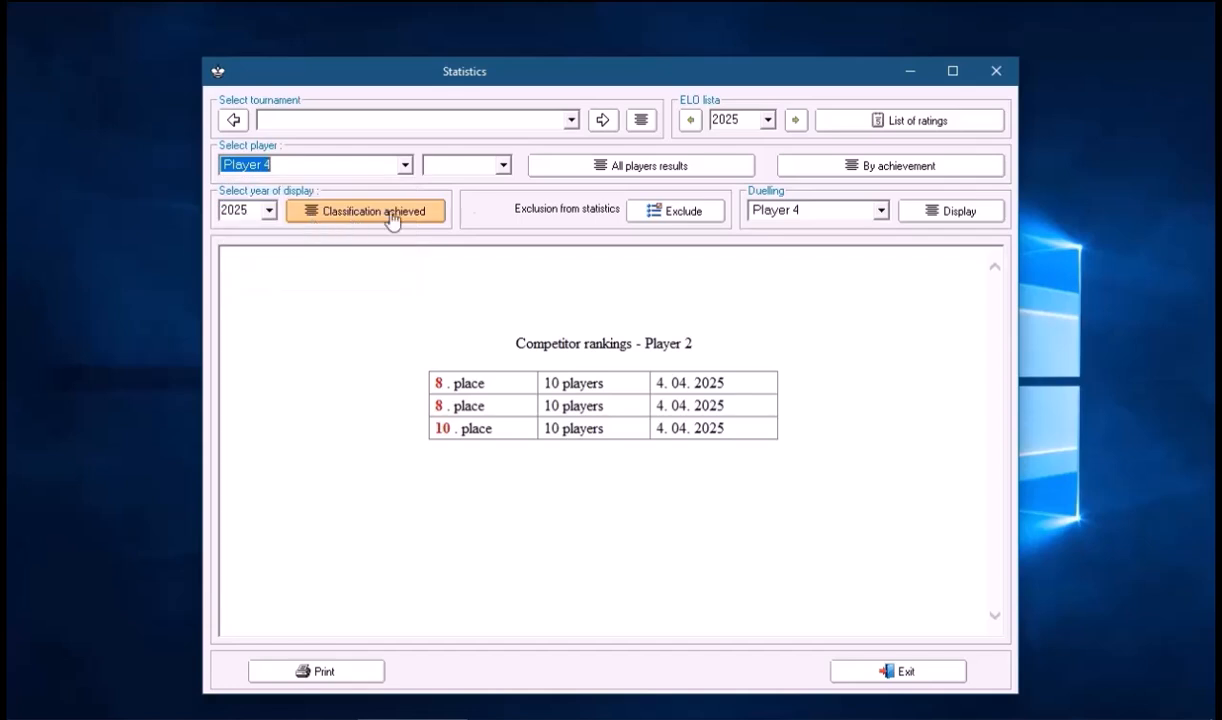
pyautogui.click(634, 172)
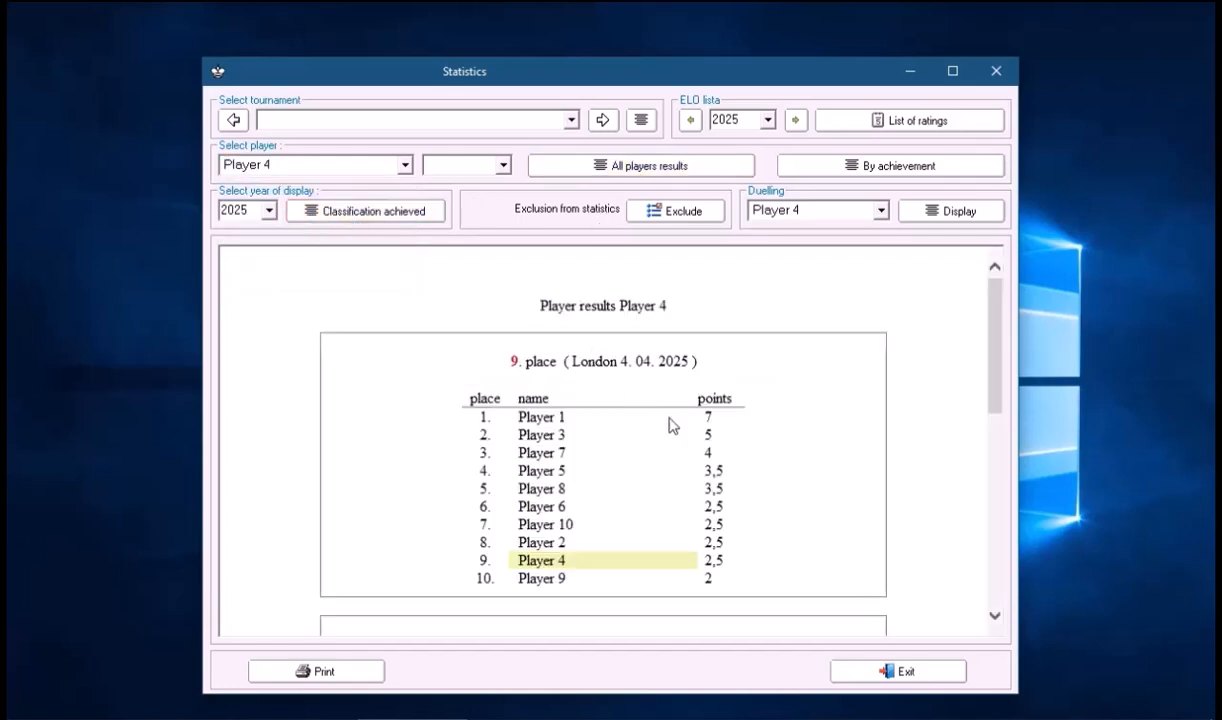
pyautogui.scroll(-5, 668, 423)
pyautogui.scroll(-3, 675, 426)
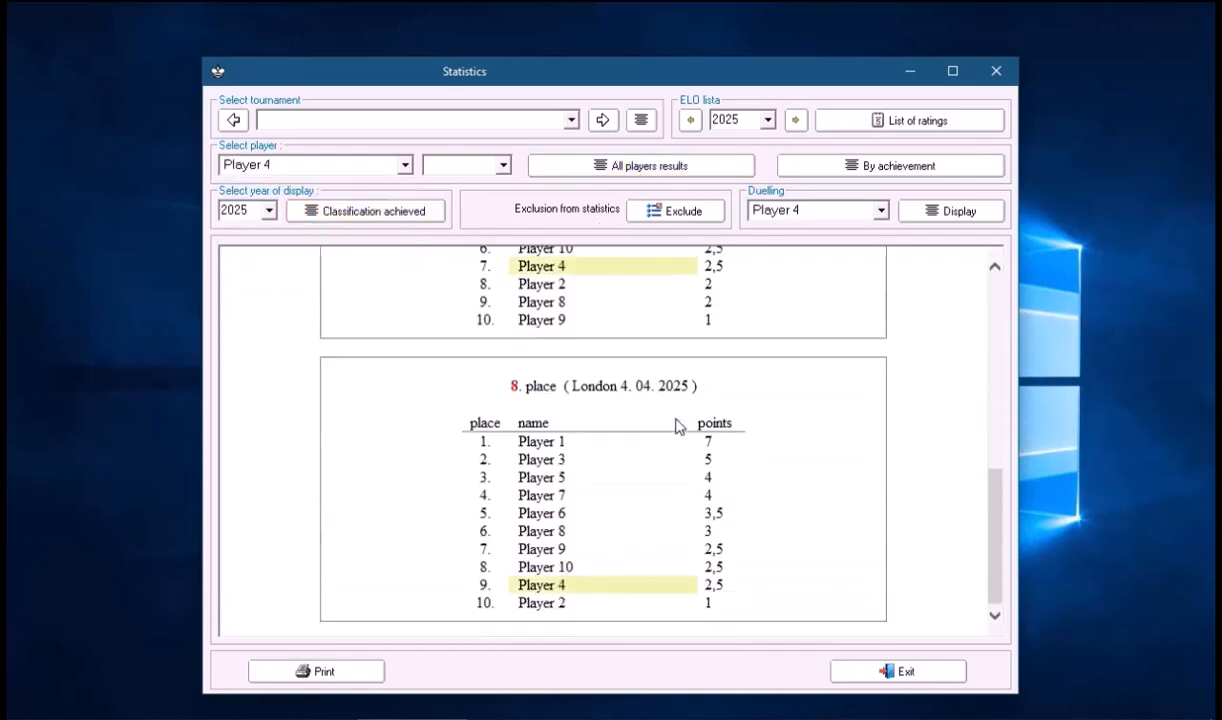
pyautogui.scroll(8, 680, 430)
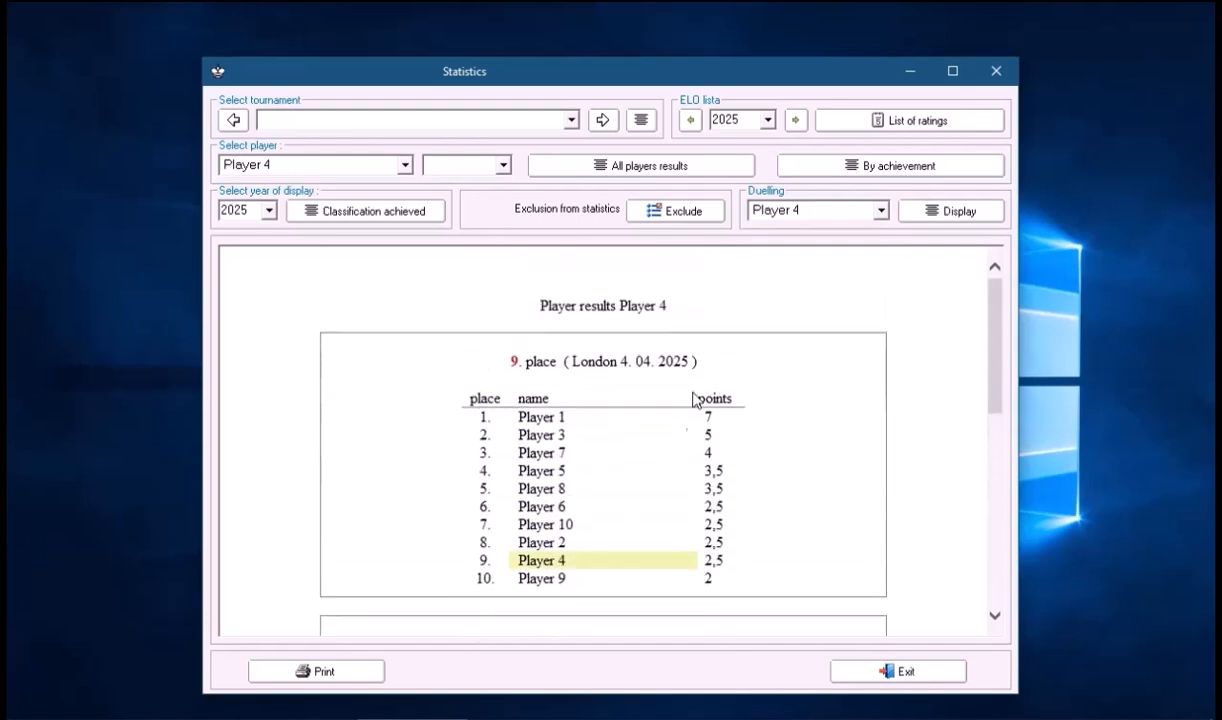
pyautogui.click(859, 165)
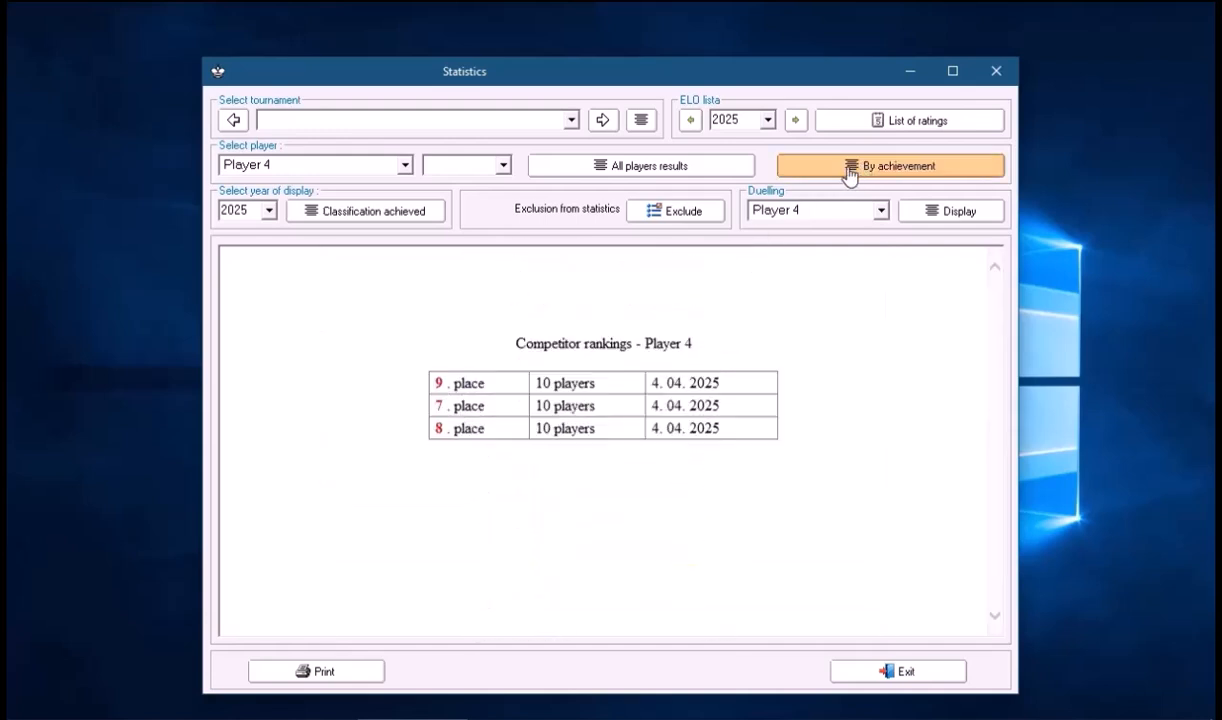
# Look through the results of all tournaments and the 2025 club rating list, and close the statistics
pyautogui.click(642, 121)
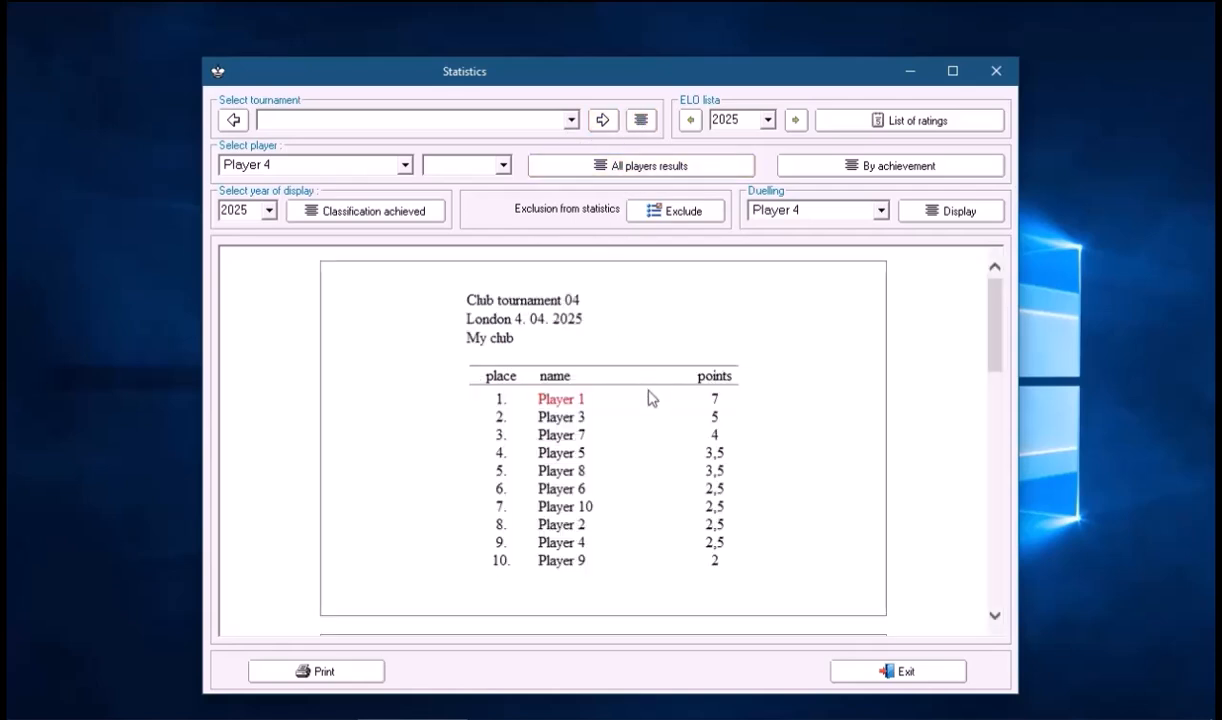
pyautogui.scroll(-10, 648, 398)
pyautogui.scroll(10, 659, 401)
pyautogui.click(907, 122)
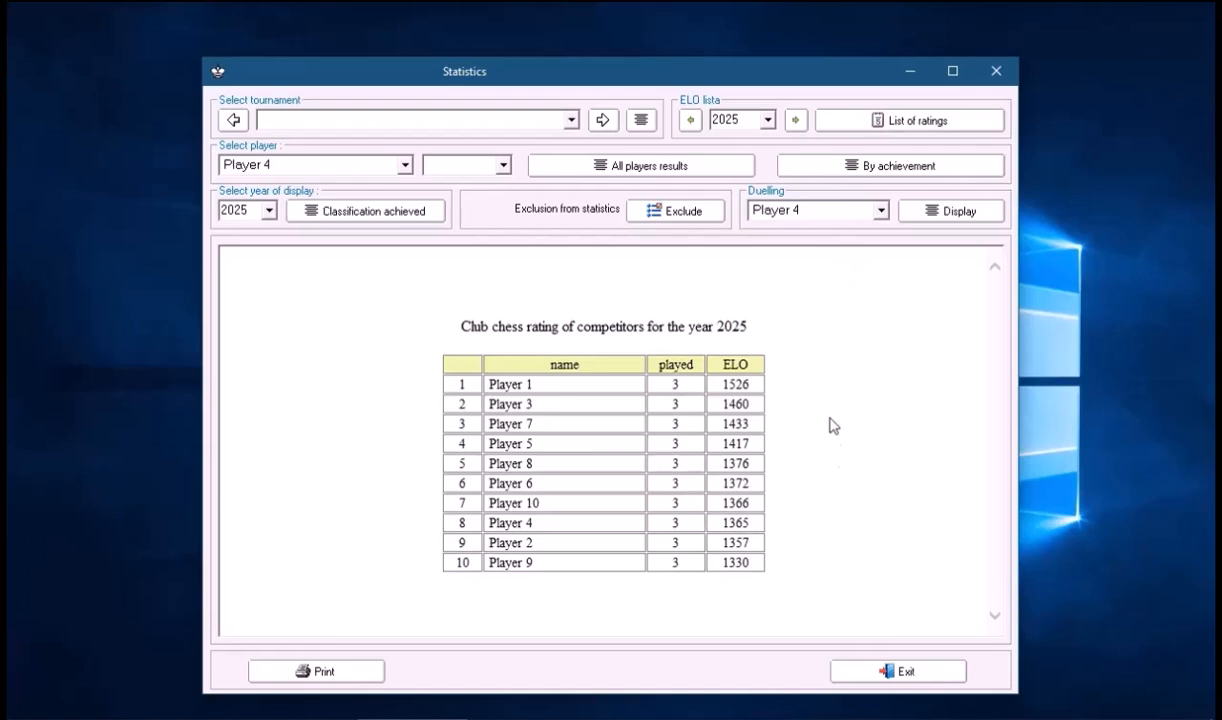
pyautogui.click(860, 684)
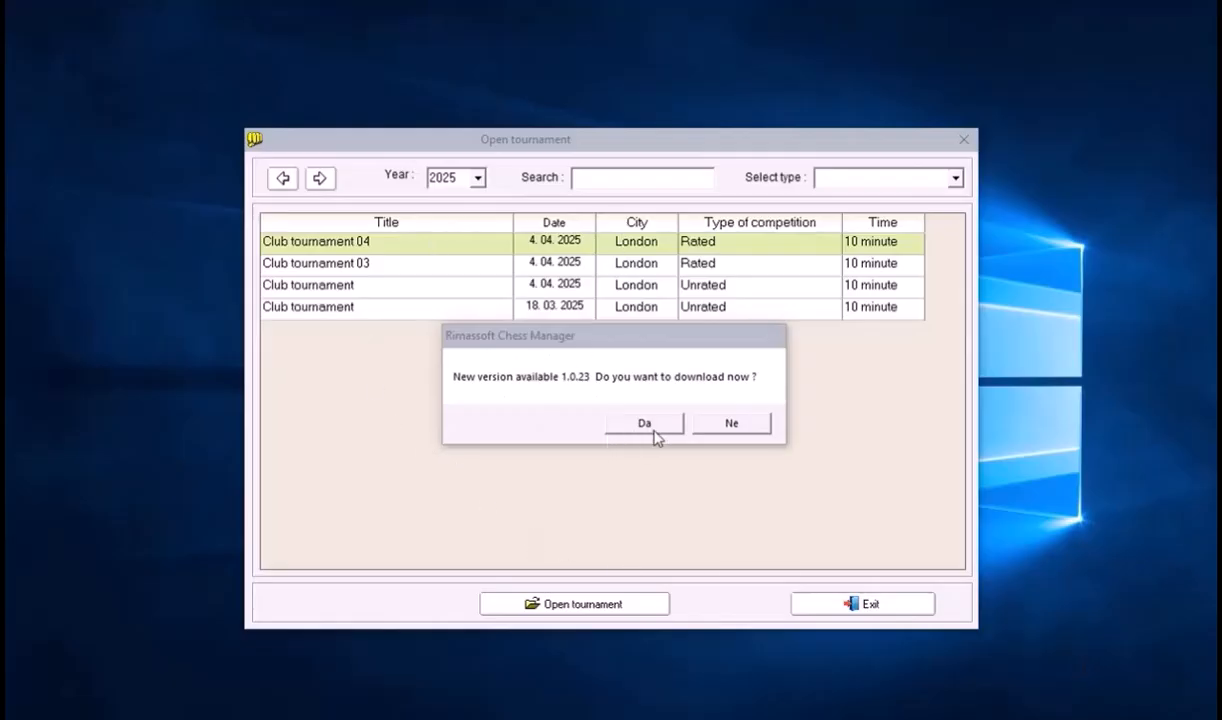
# Decline the new version download and open Club tournament 04
pyautogui.click(718, 425)
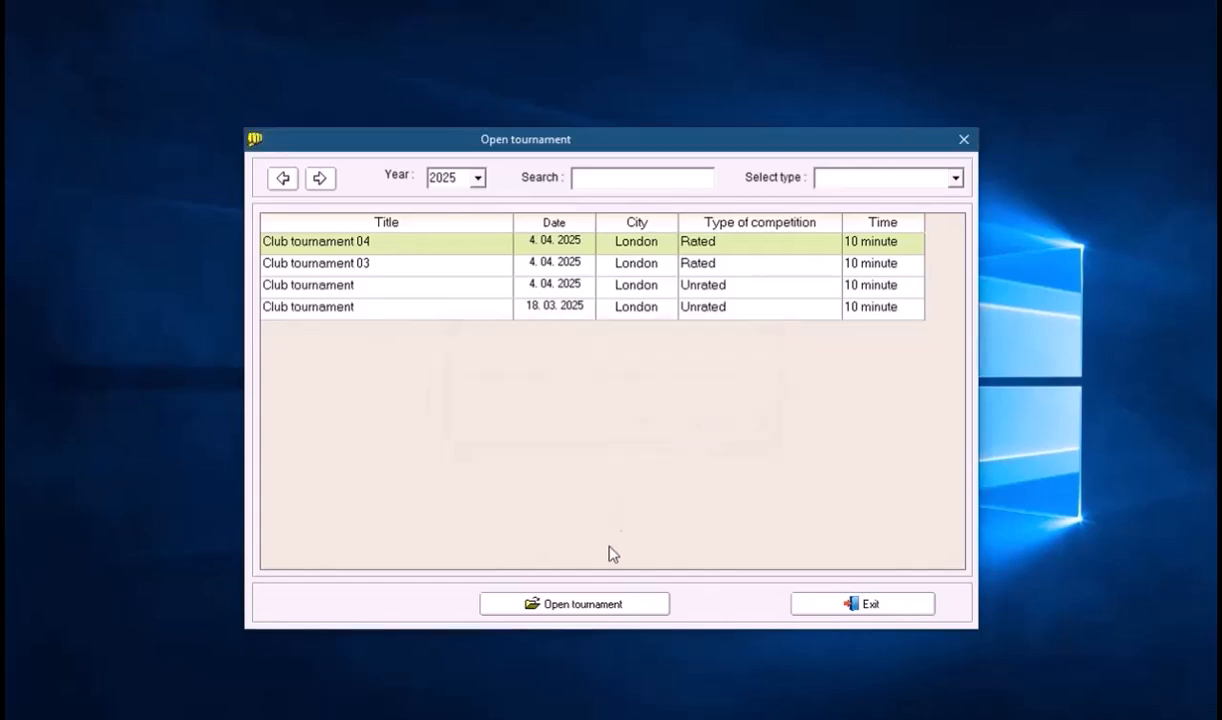
pyautogui.click(610, 612)
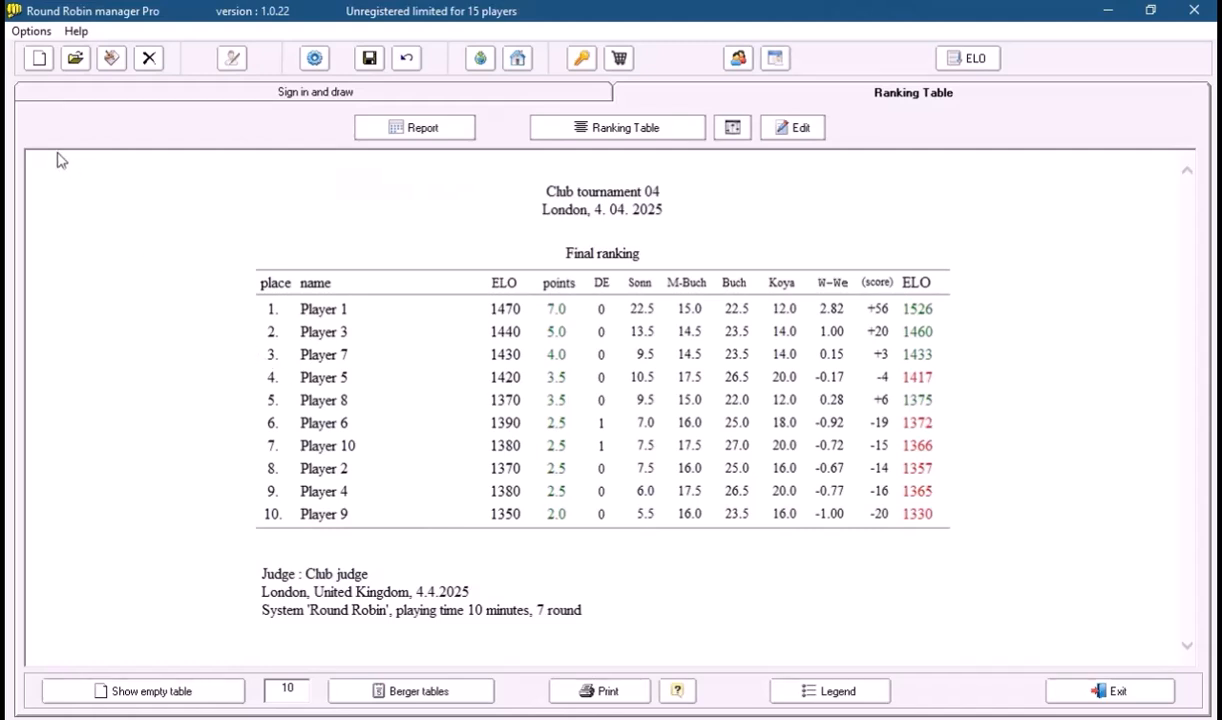
# Export all of the program's data and dismiss the confirmation
pyautogui.click(29, 33)
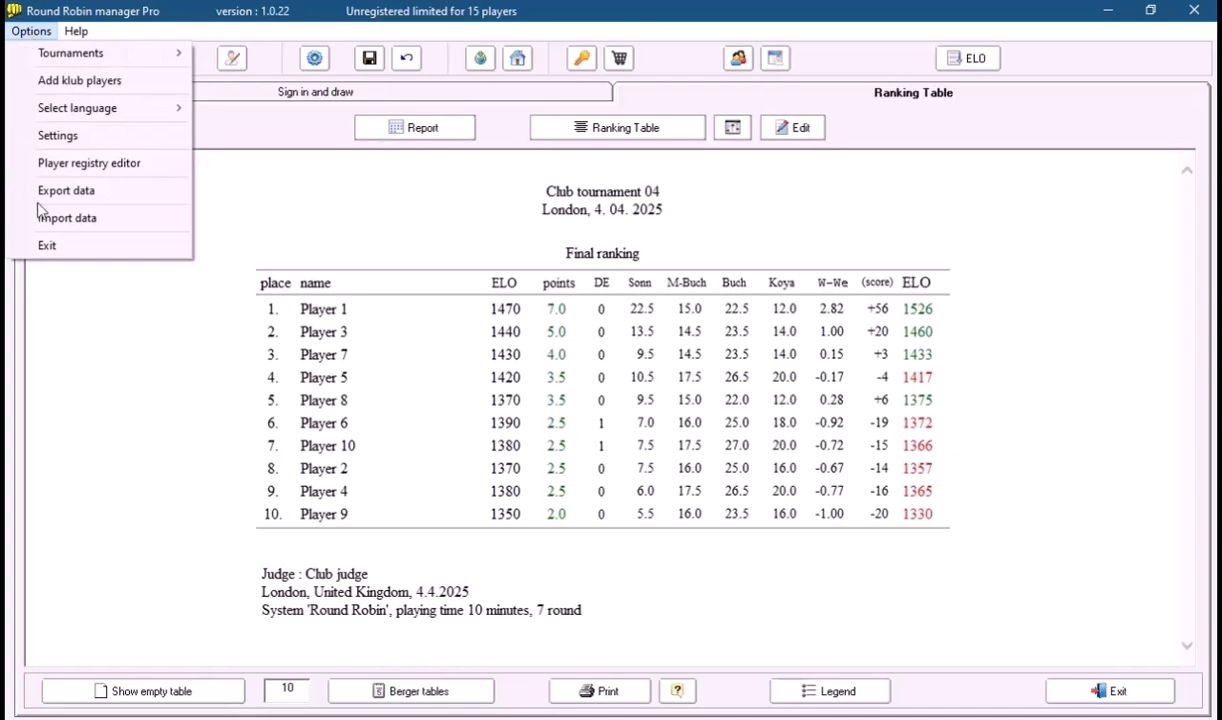
pyautogui.click(108, 195)
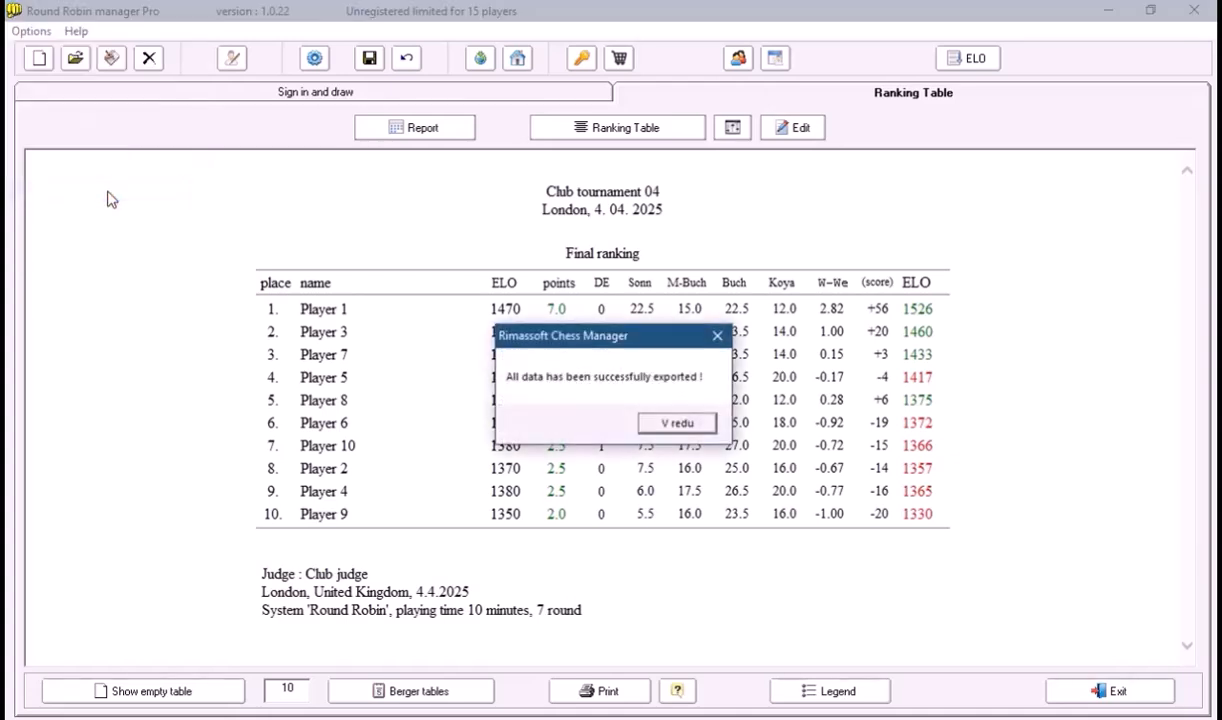
pyautogui.click(672, 421)
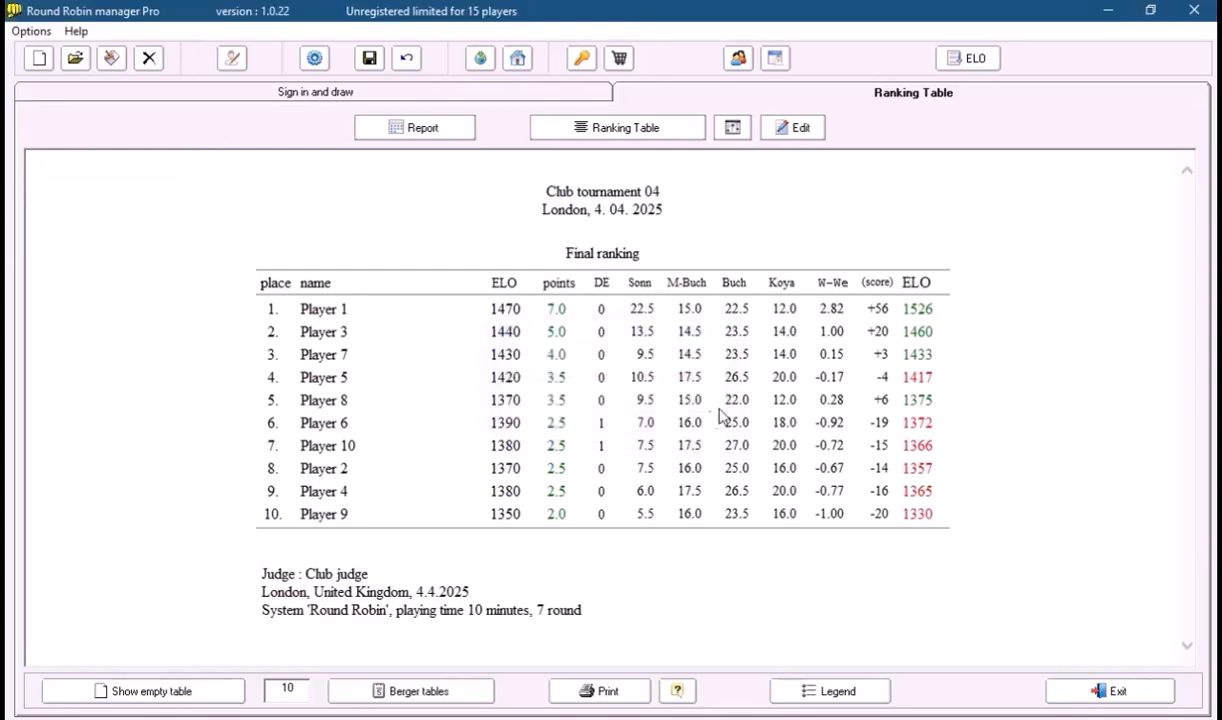
# Exit the program, check the list of saved tournaments in the fresh installation, and close the list
pyautogui.click(1192, 12)
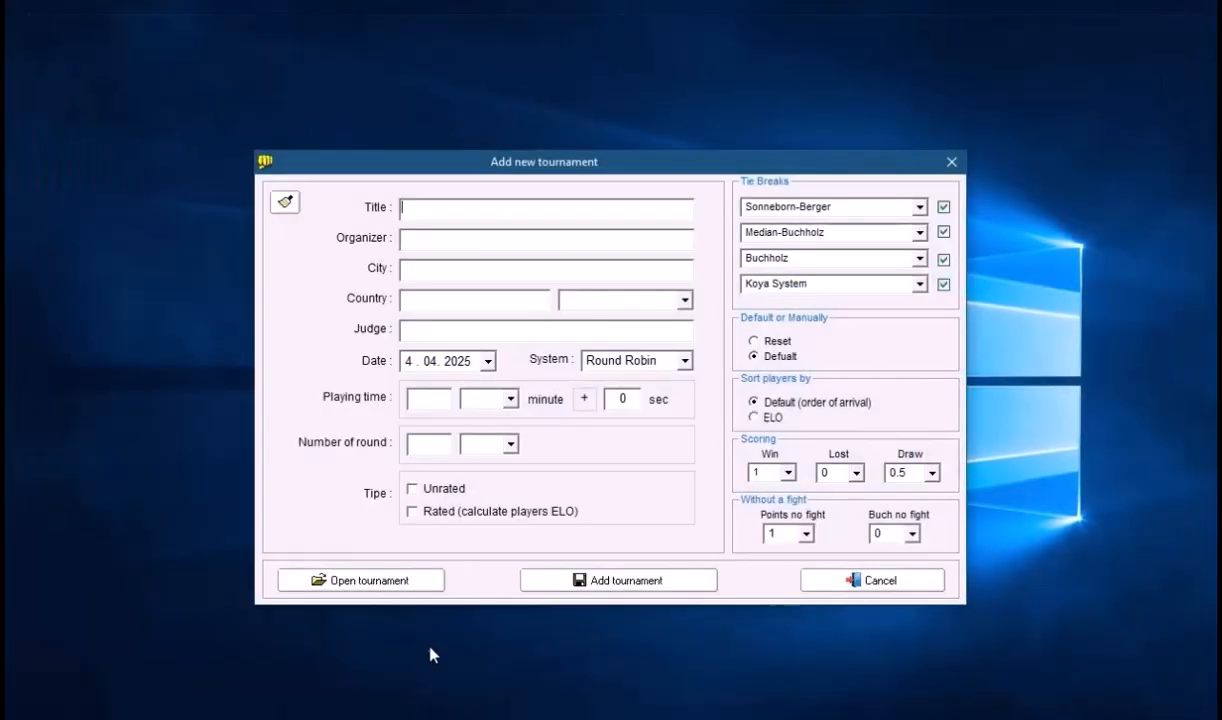
pyautogui.click(412, 588)
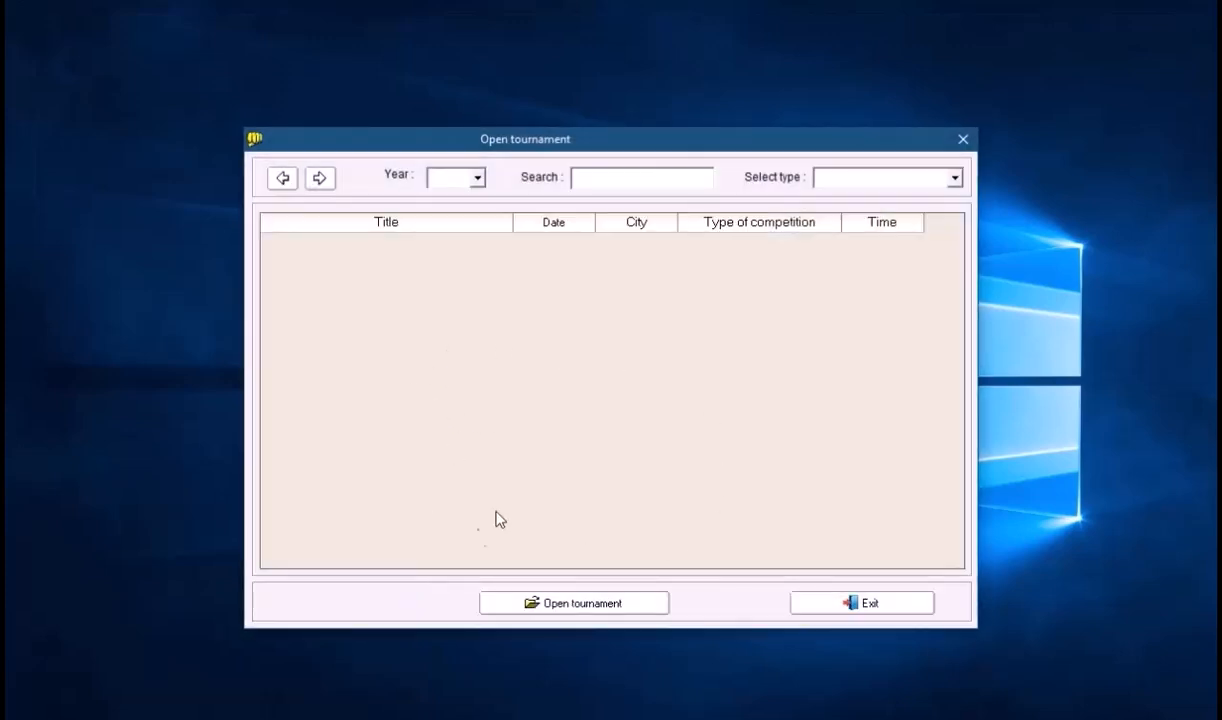
pyautogui.click(825, 605)
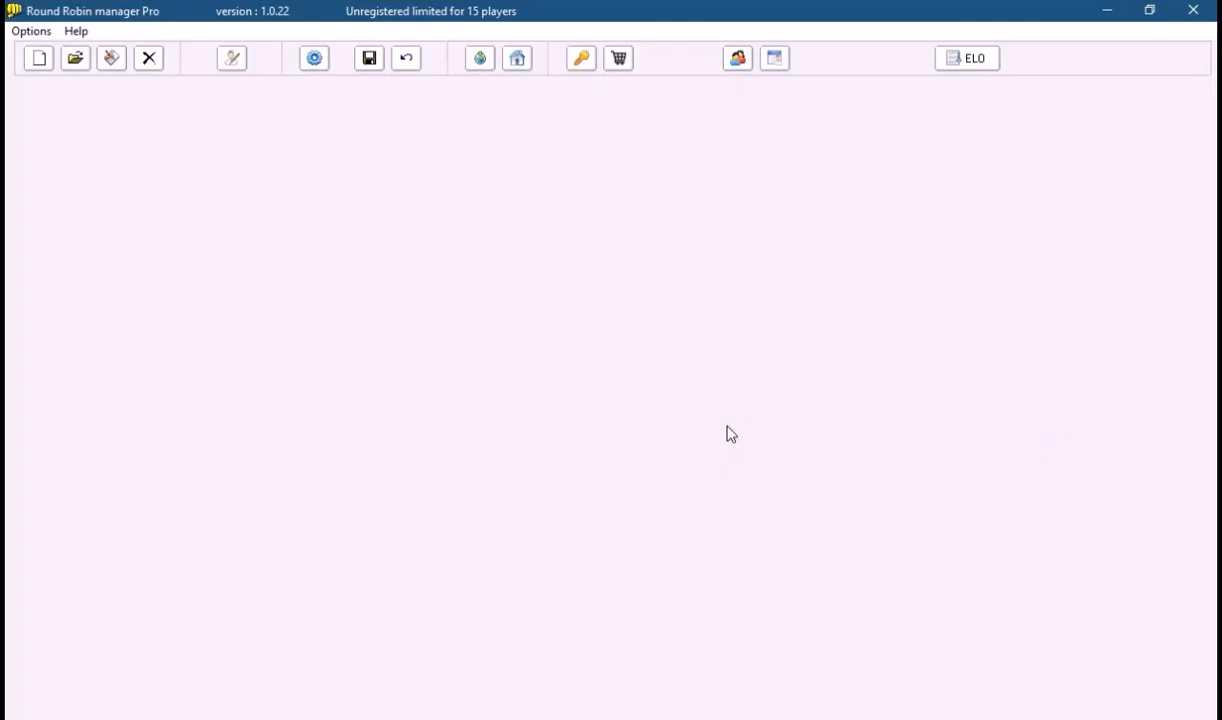
# Import the previously exported program data and dismiss the confirmation
pyautogui.click(33, 32)
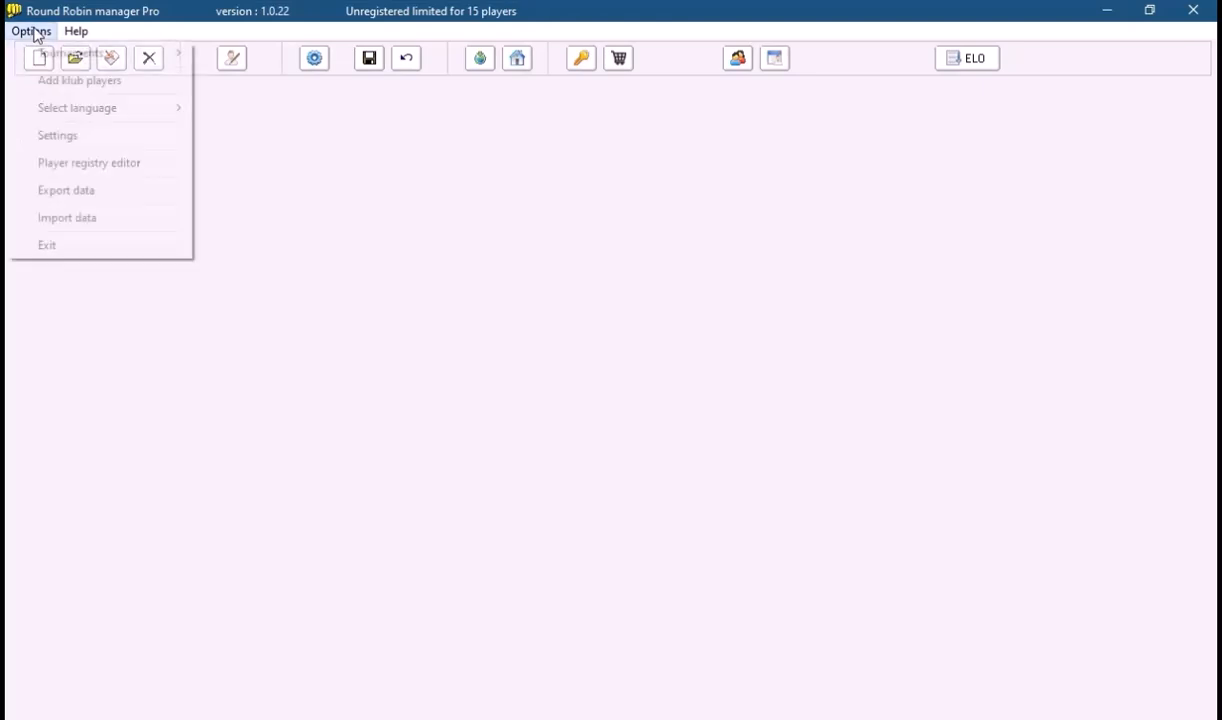
pyautogui.click(111, 220)
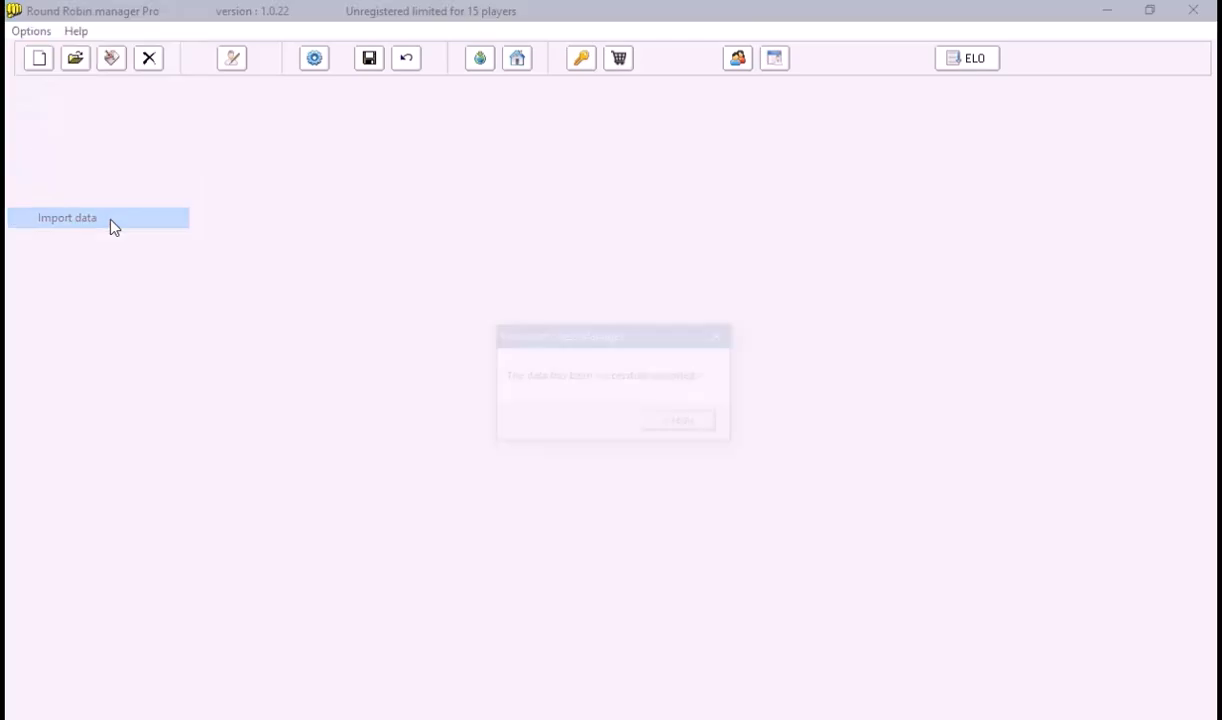
pyautogui.click(668, 426)
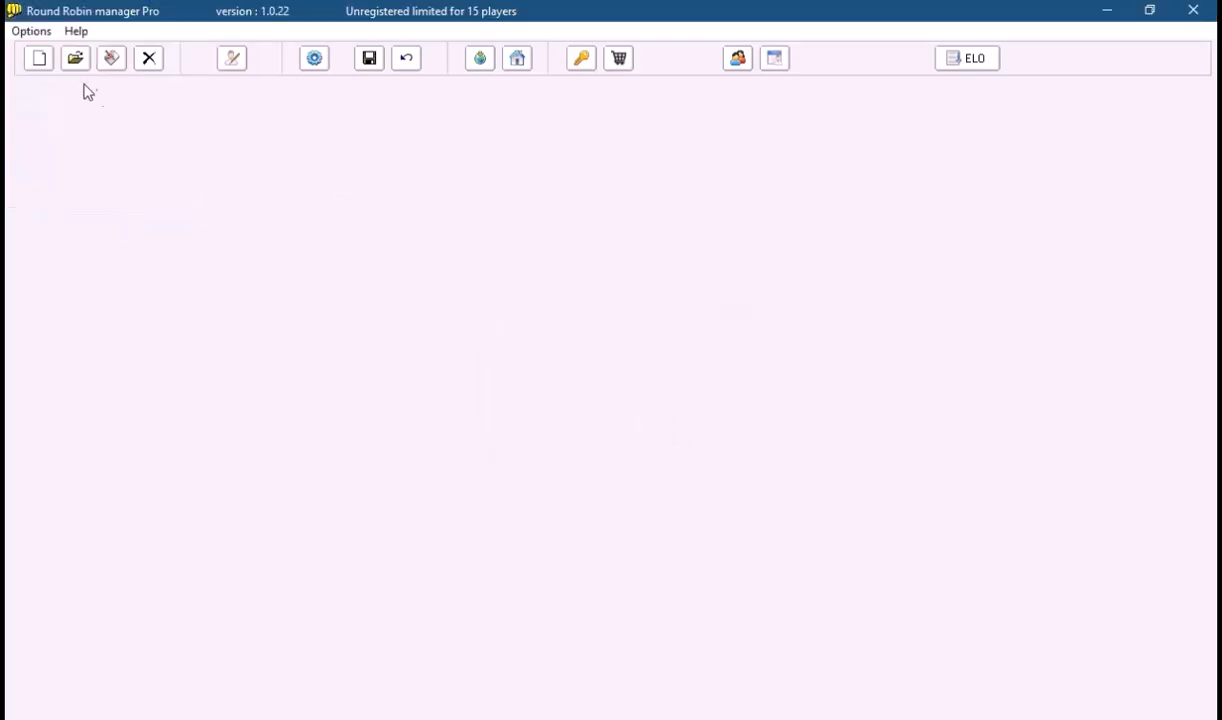
# Open Club tournament 04 from the list of 2025 tournaments
pyautogui.click(75, 60)
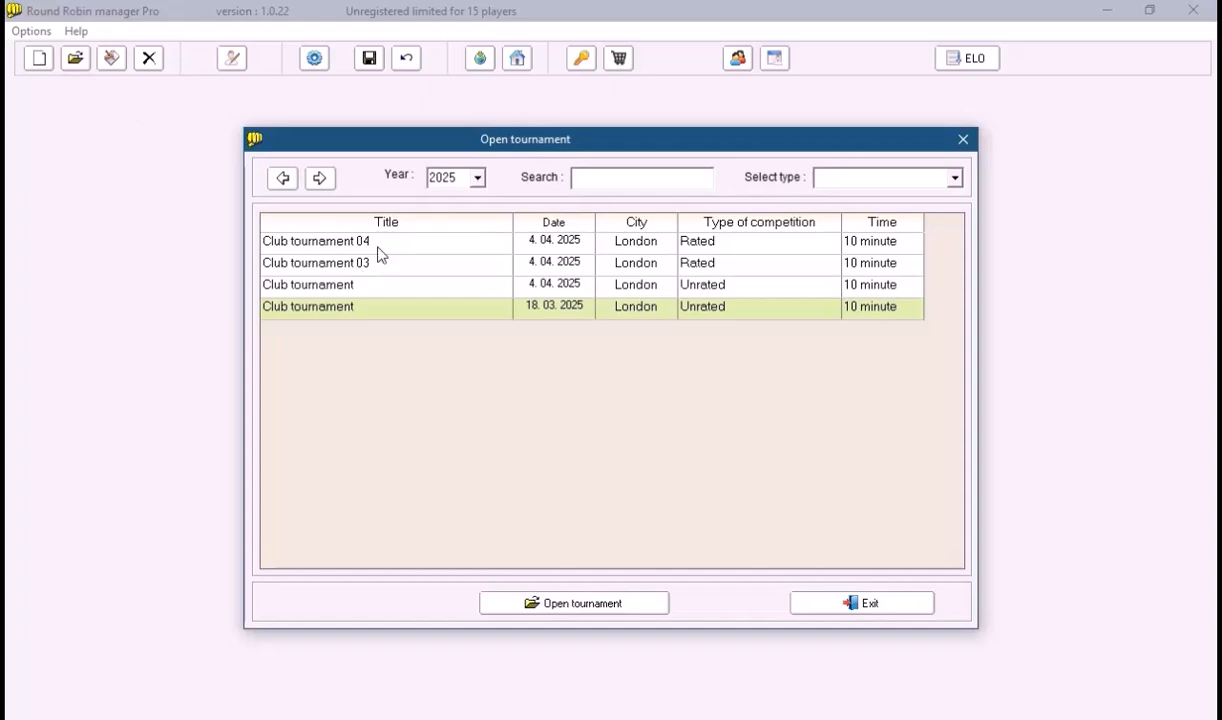
pyautogui.click(378, 250)
pyautogui.click(605, 611)
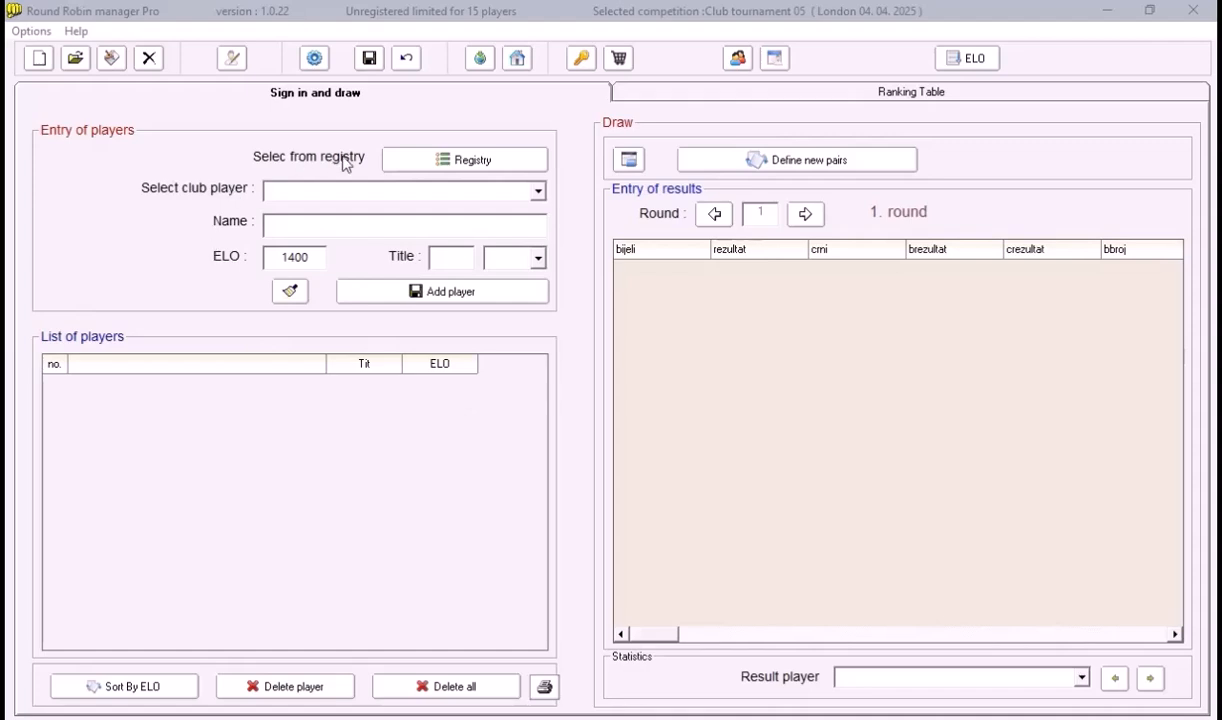
# From the player entry of Club tournament 05, agree to fill the empty register and download the latest FIDE registry with all rating types
pyautogui.click(332, 225)
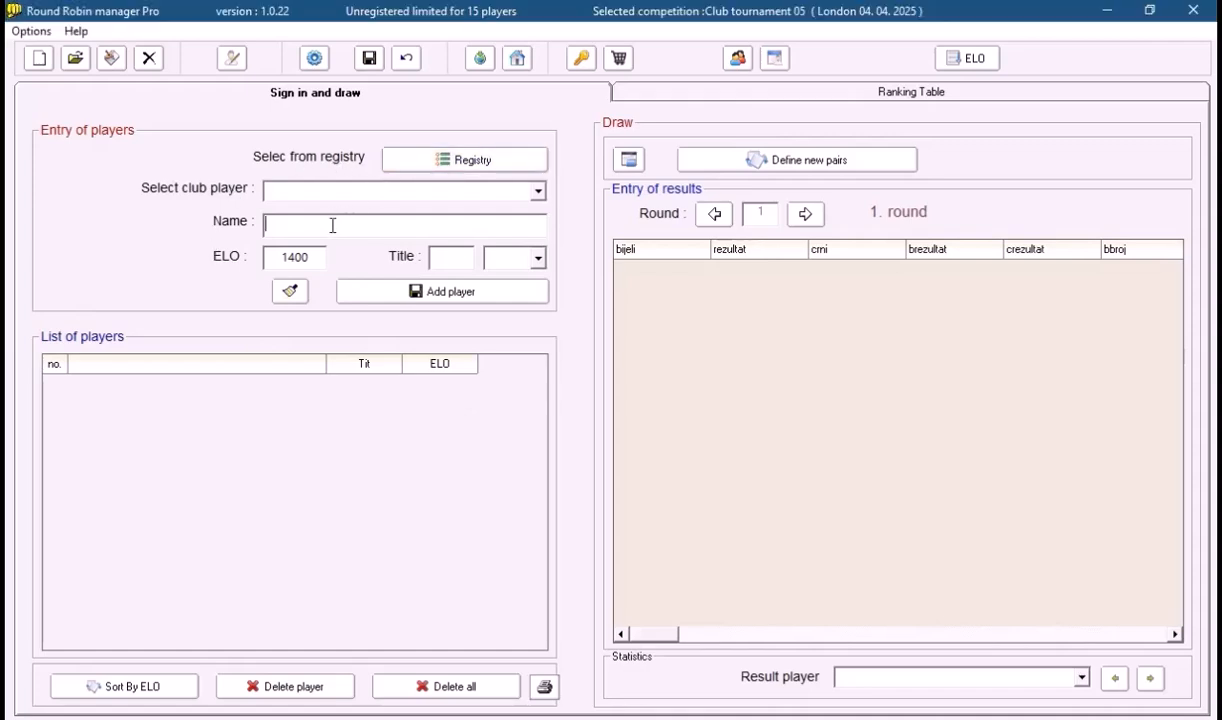
pyautogui.click(466, 172)
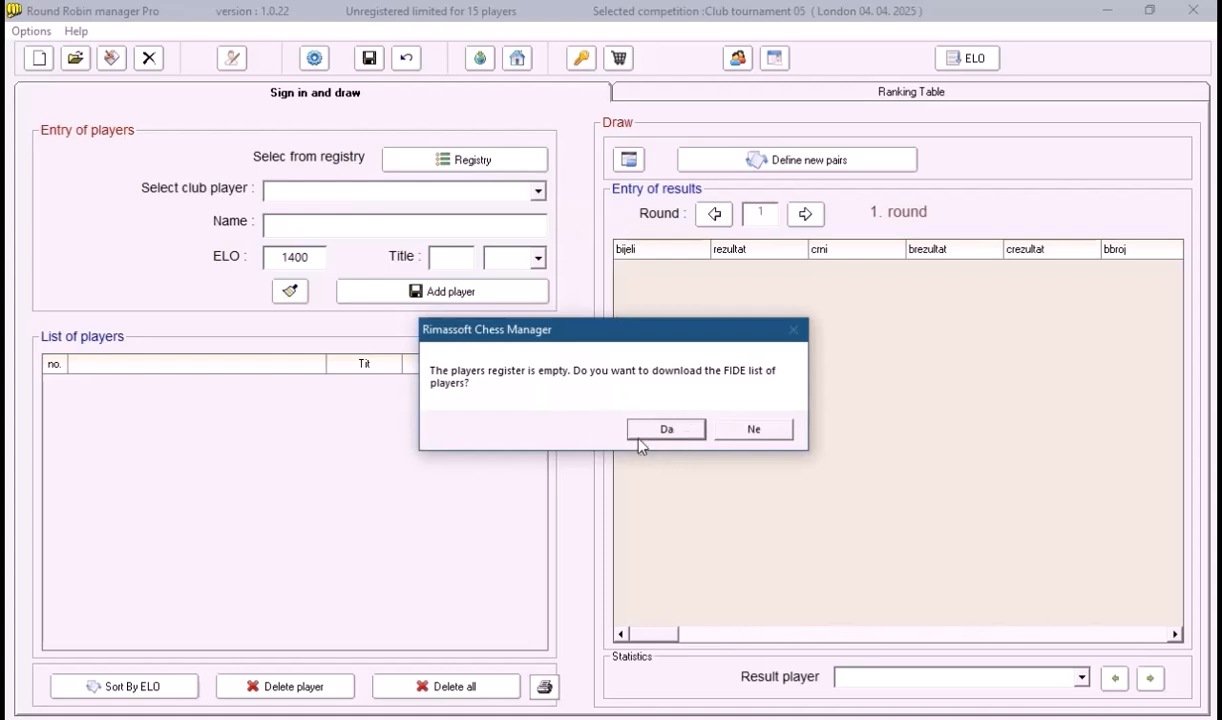
pyautogui.click(665, 430)
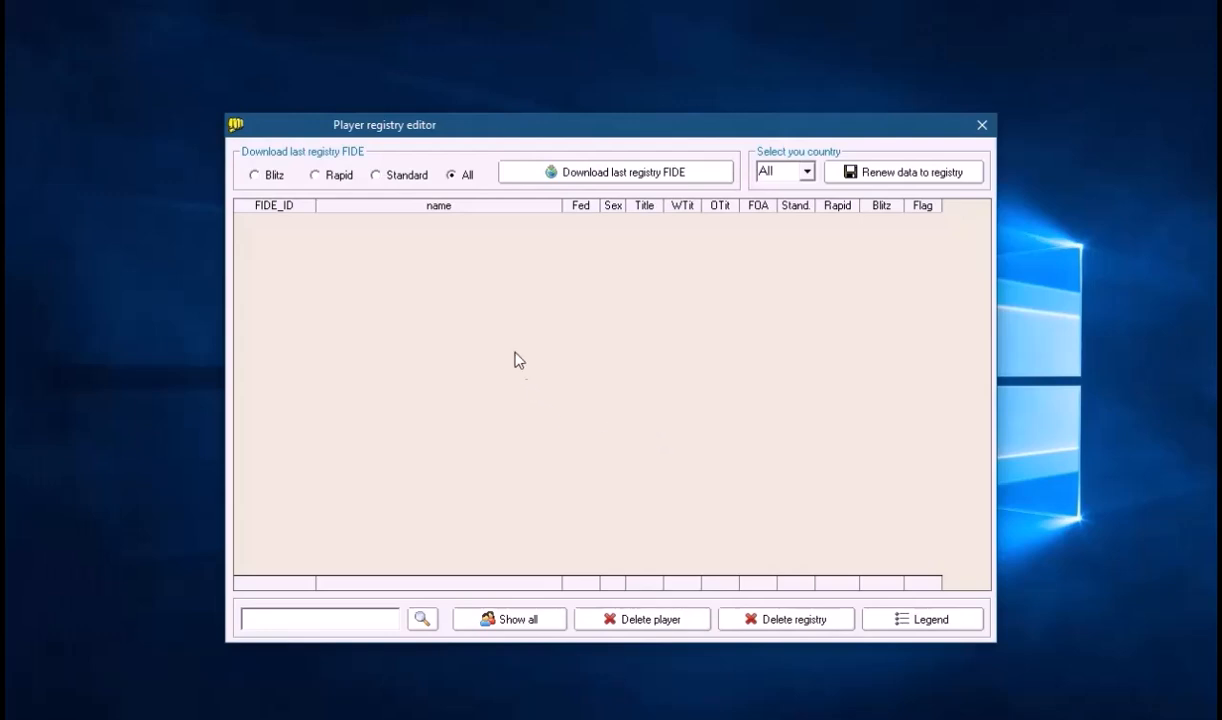
pyautogui.click(622, 180)
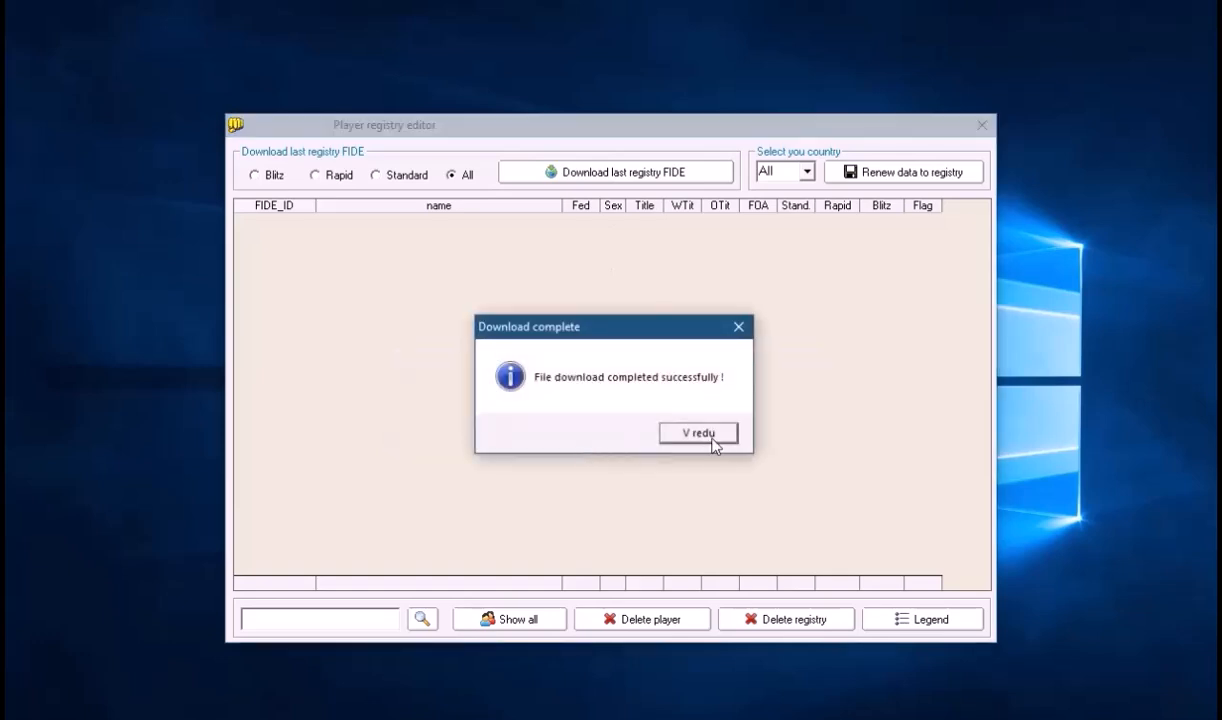
pyautogui.click(698, 433)
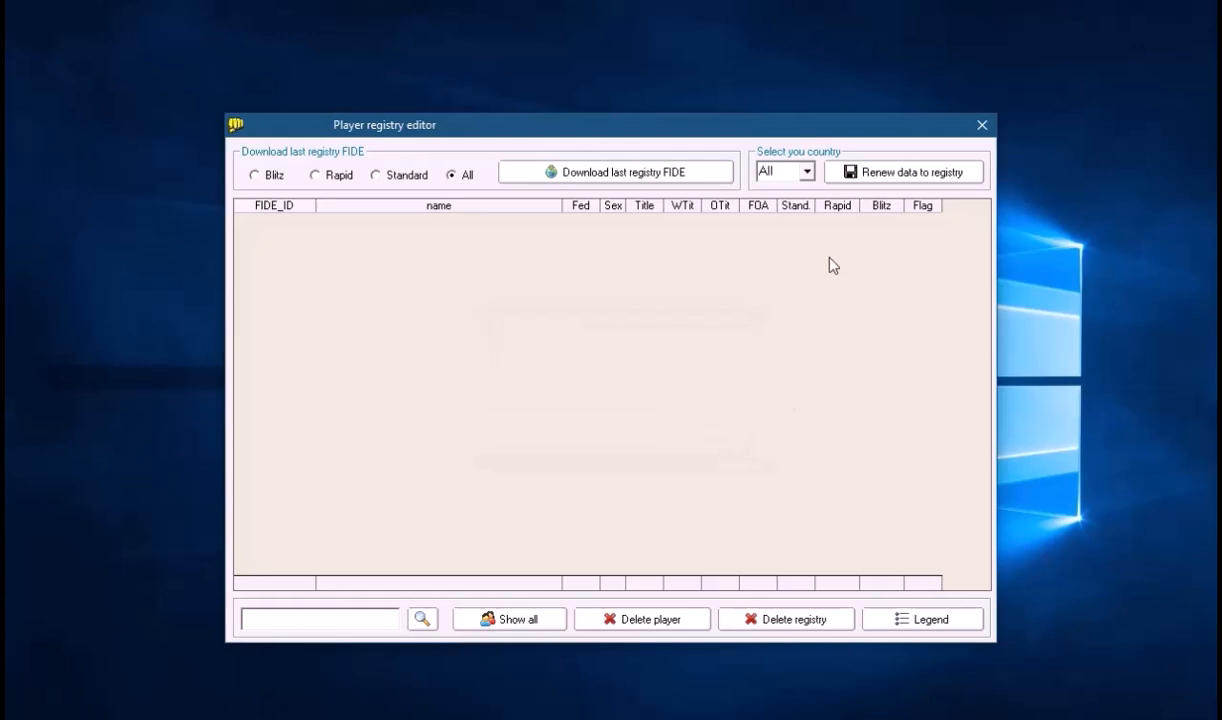
# Renew the player registry with the downloaded FIDE data for all countries and close the registry editor
pyautogui.click(807, 172)
pyautogui.moveTo(809, 198)
pyautogui.mouseDown()
pyautogui.moveTo(810, 259)
pyautogui.moveTo(807, 182)
pyautogui.mouseUp()
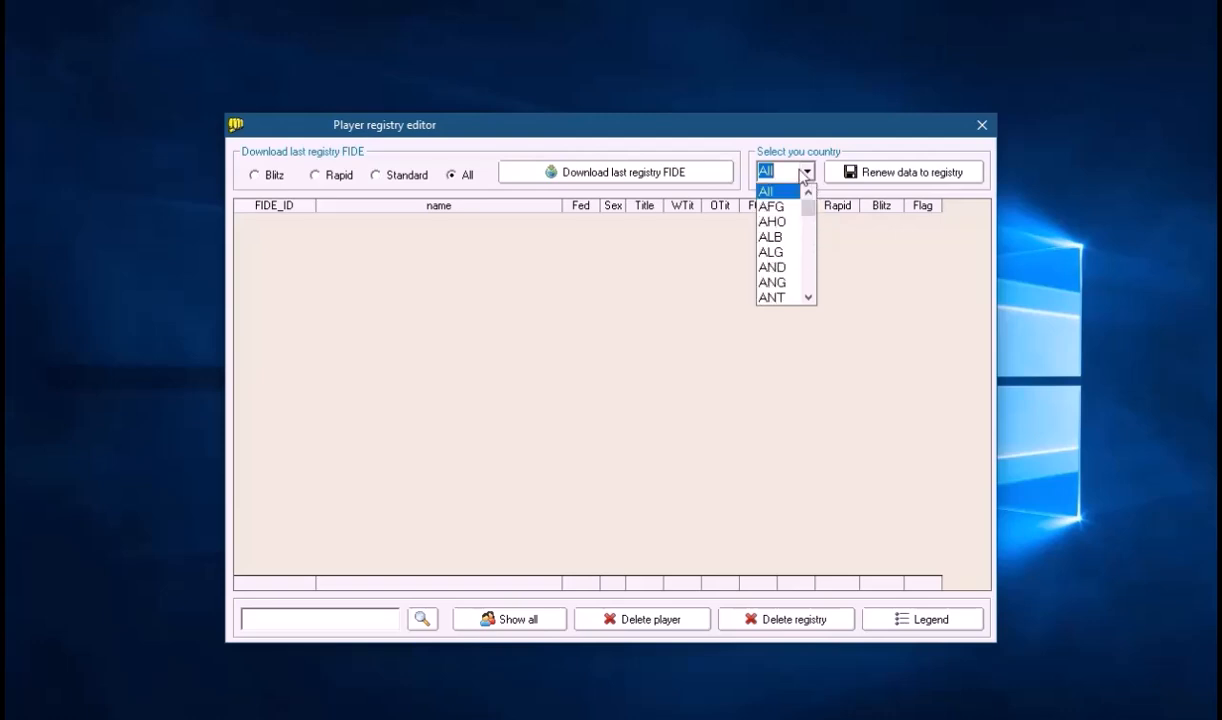
pyautogui.click(797, 160)
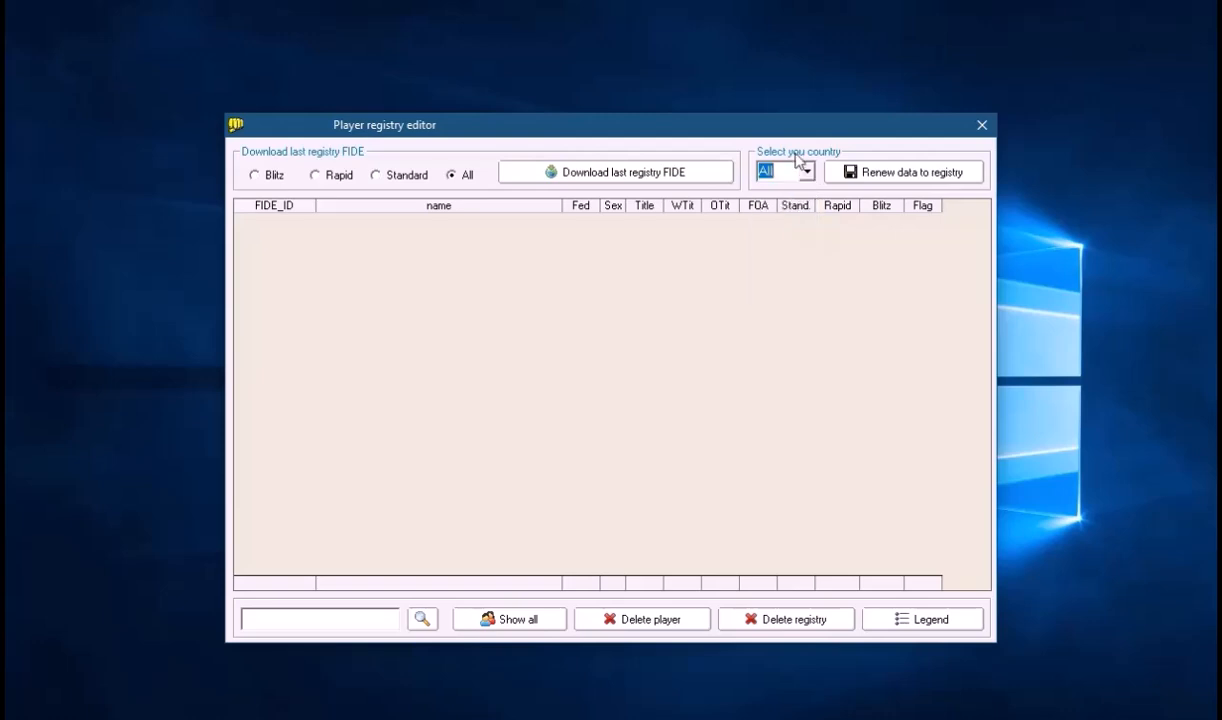
pyautogui.click(915, 184)
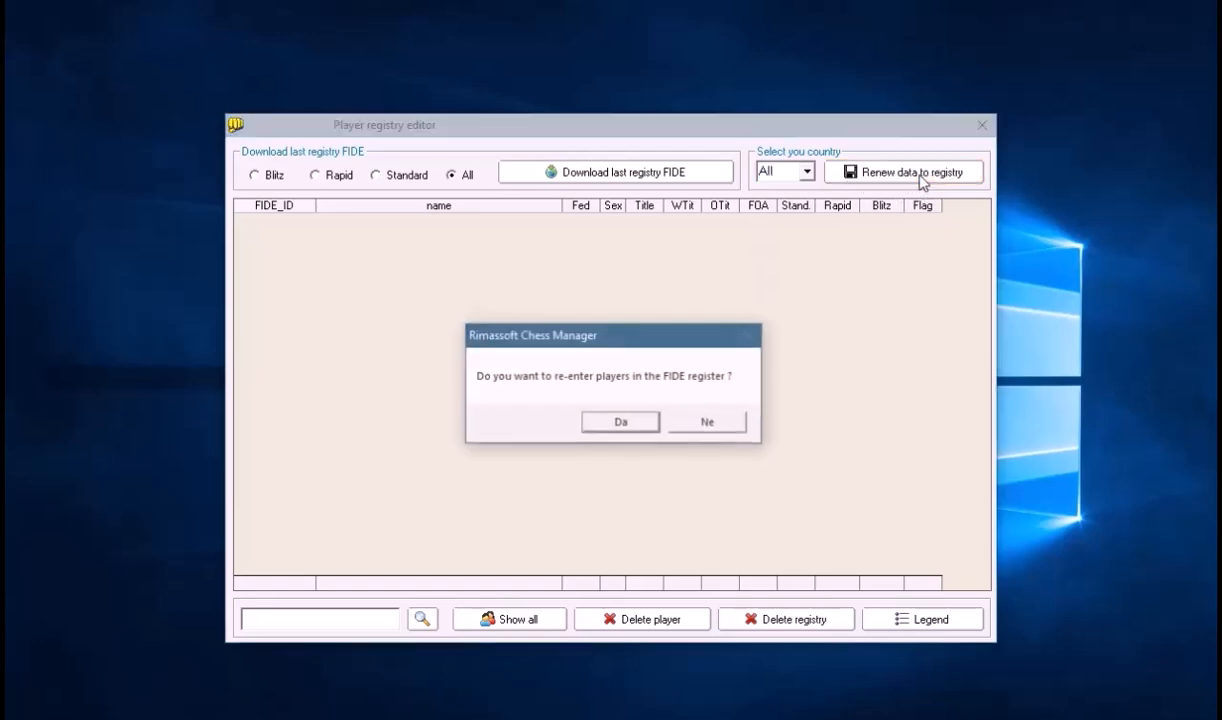
pyautogui.click(621, 423)
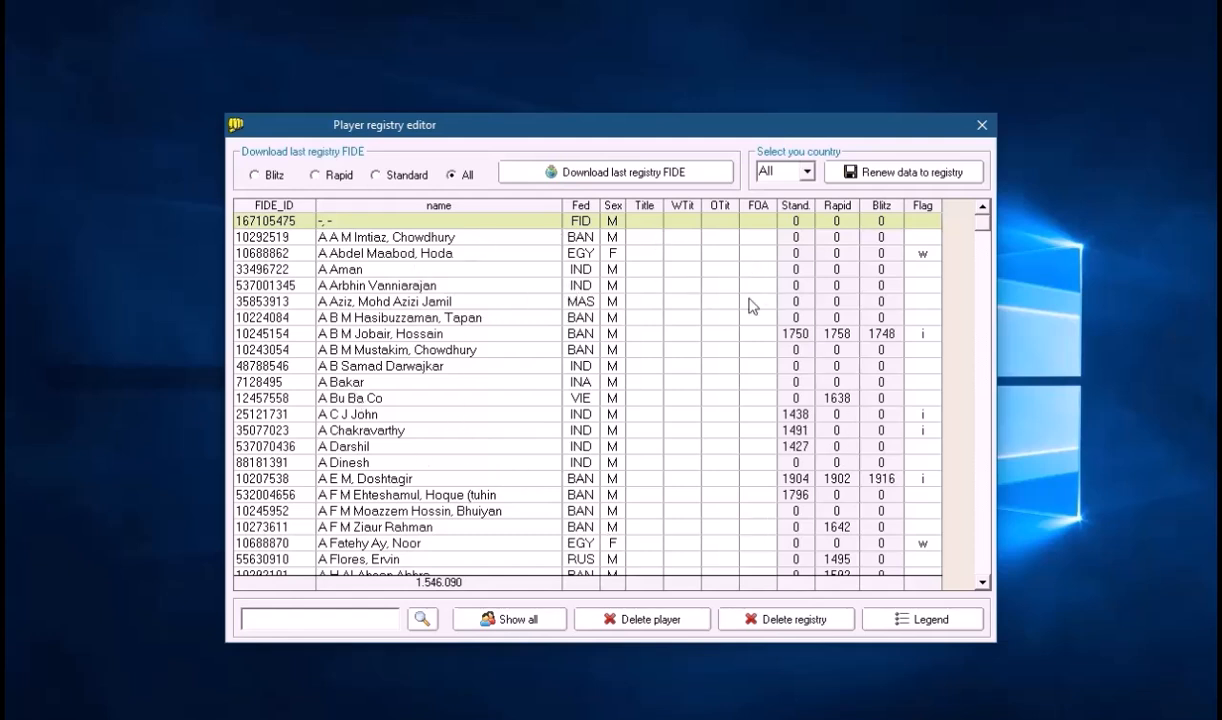
pyautogui.click(982, 125)
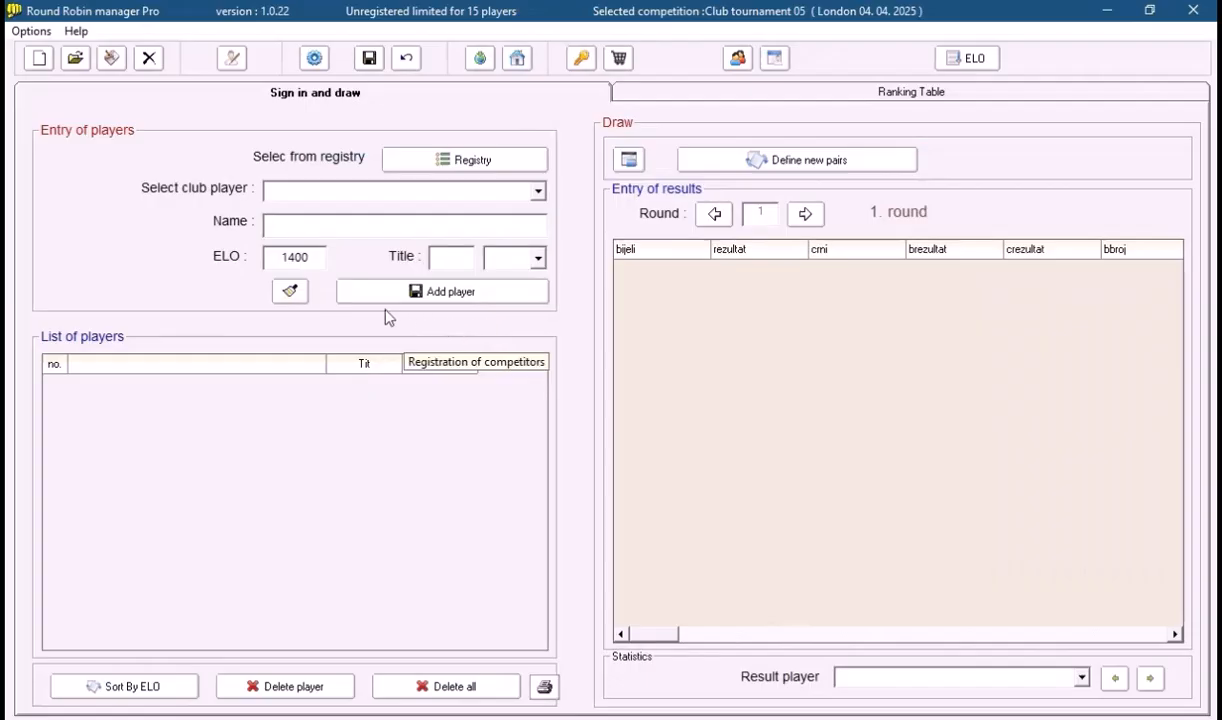
# Find "kasparov" in the FIDE registry and add Kasparov Garry to the players of Club tournament 05
pyautogui.click(463, 170)
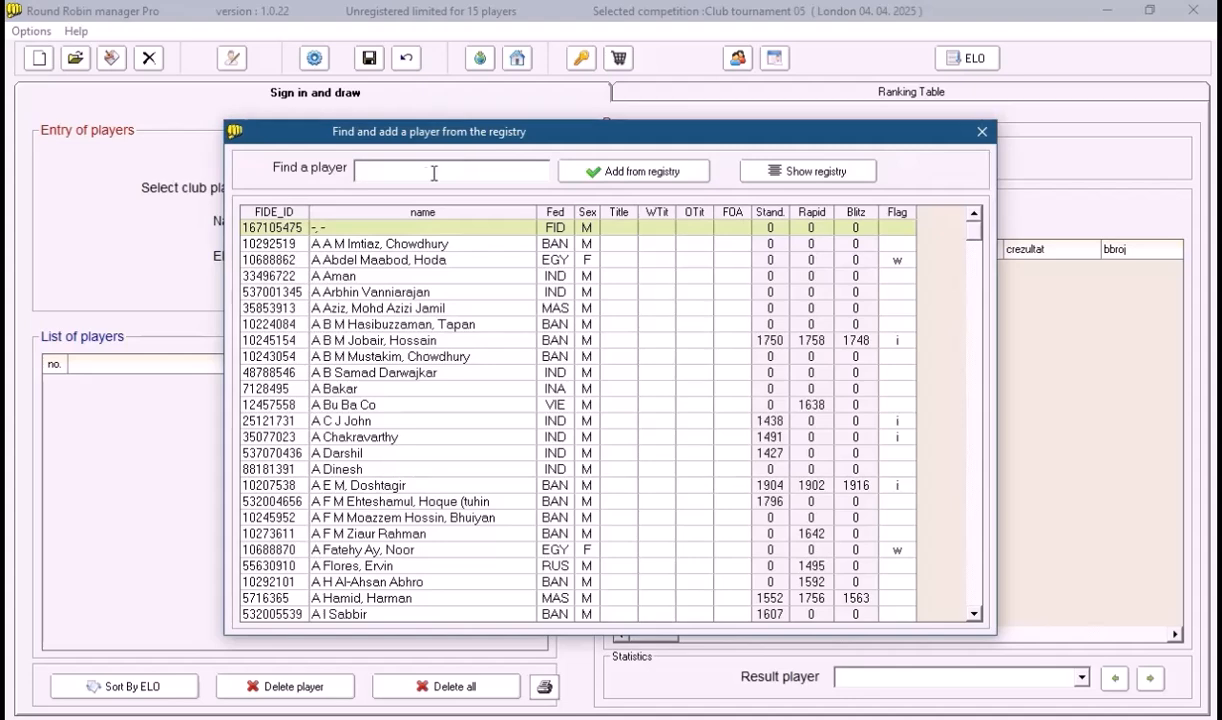
pyautogui.write('kas')
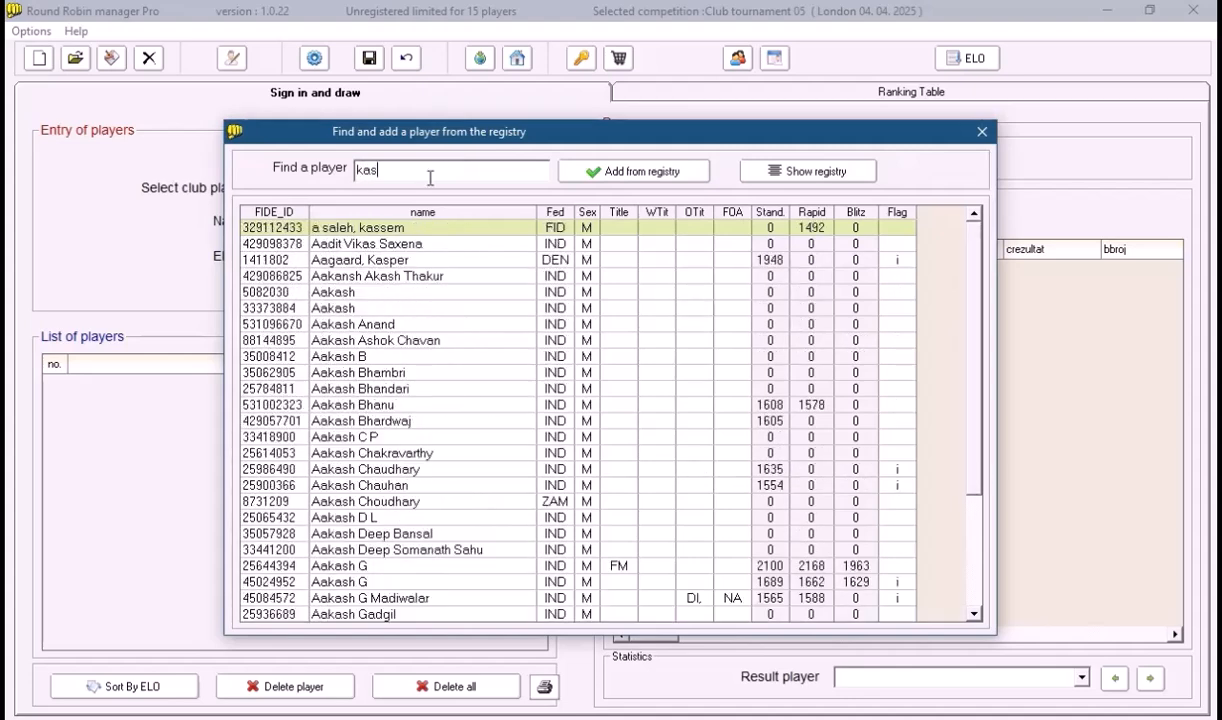
pyautogui.write('parov')
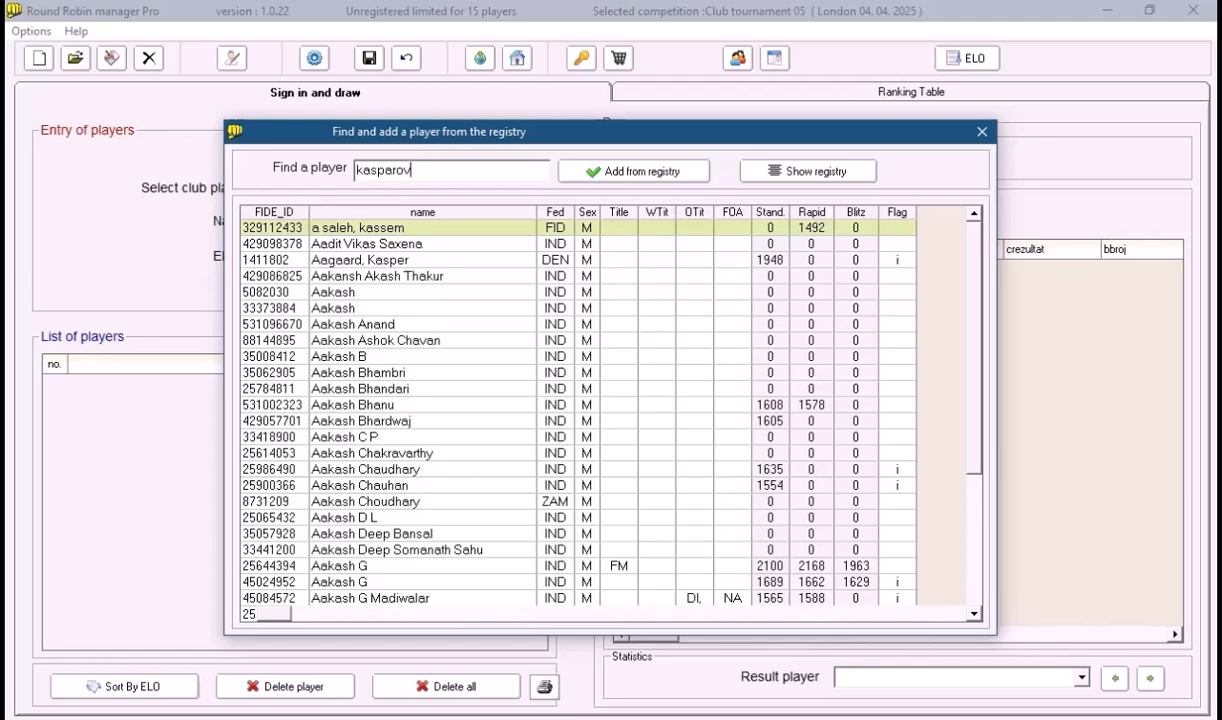
pyautogui.click(392, 314)
pyautogui.rightClick(392, 314)
pyautogui.click(438, 320)
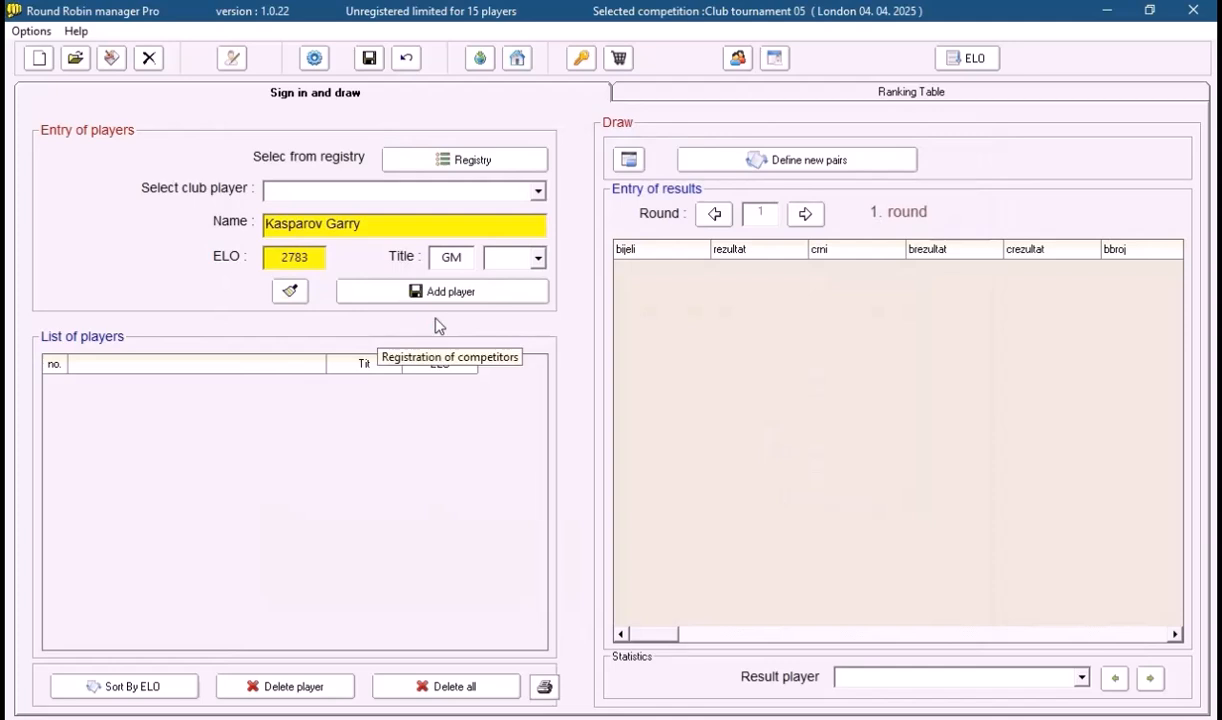
pyautogui.click(432, 292)
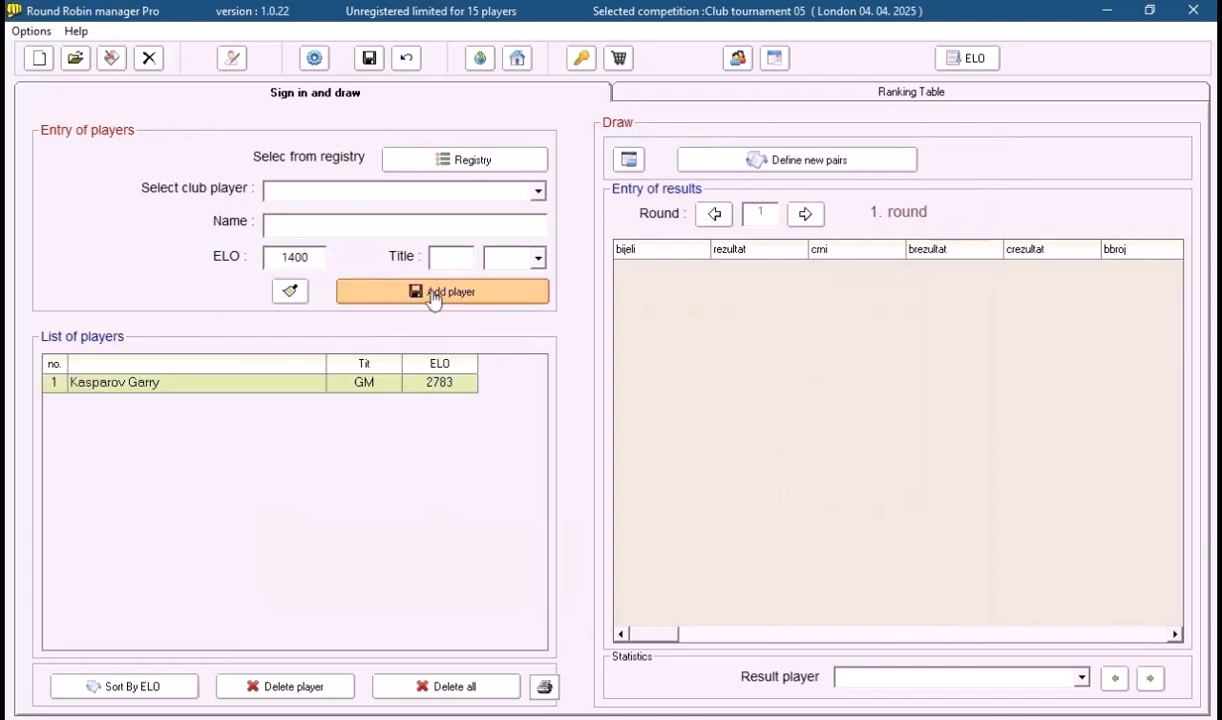